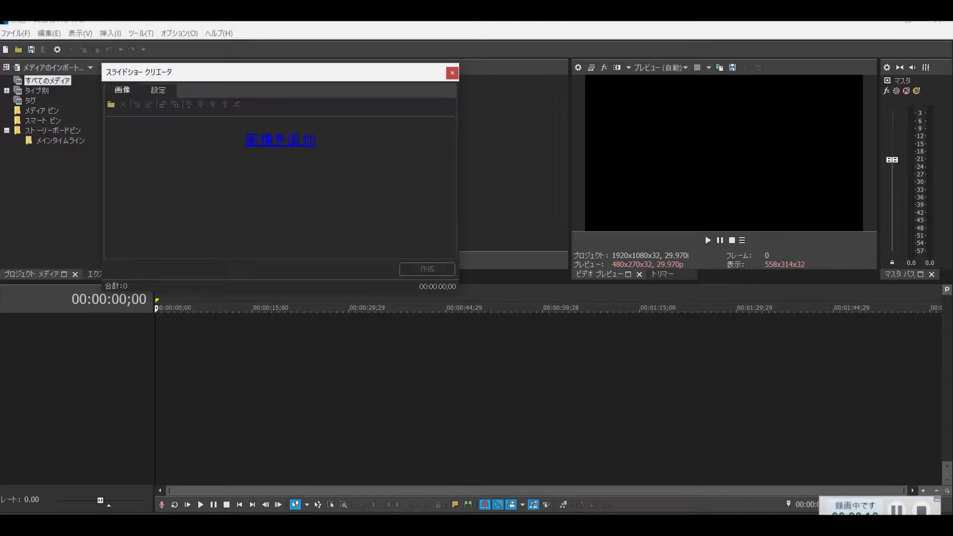
- Start adding images to the slideshow and open the folder "2019-10-06 ☆学生デザイン"
{"action": "left_click", "coordinate": [281, 140]}
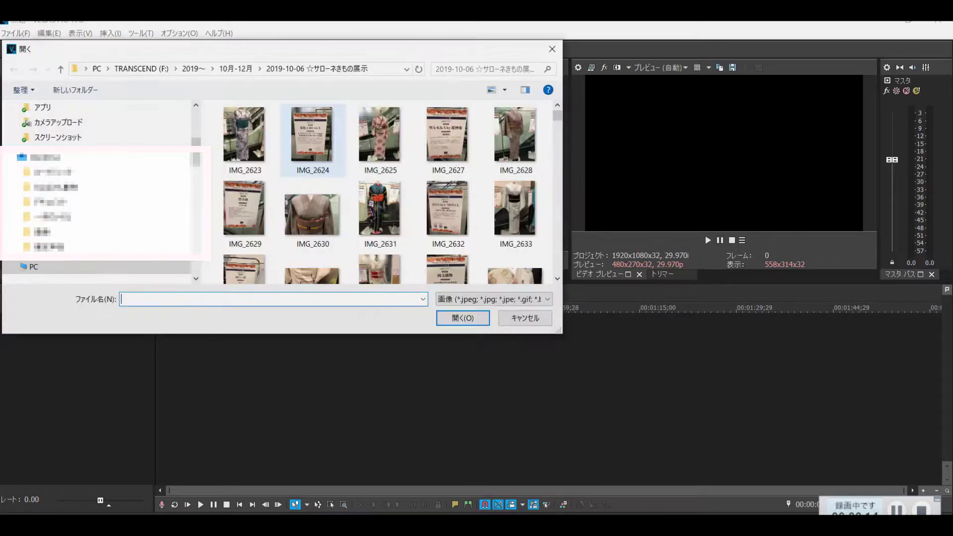
{"action": "left_click", "coordinate": [236, 69]}
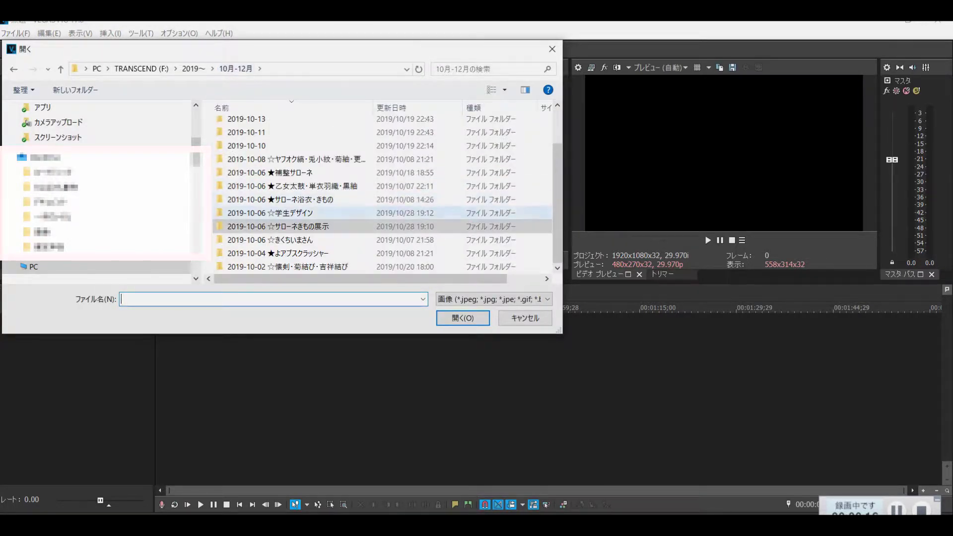
{"action": "double_click", "coordinate": [271, 212]}
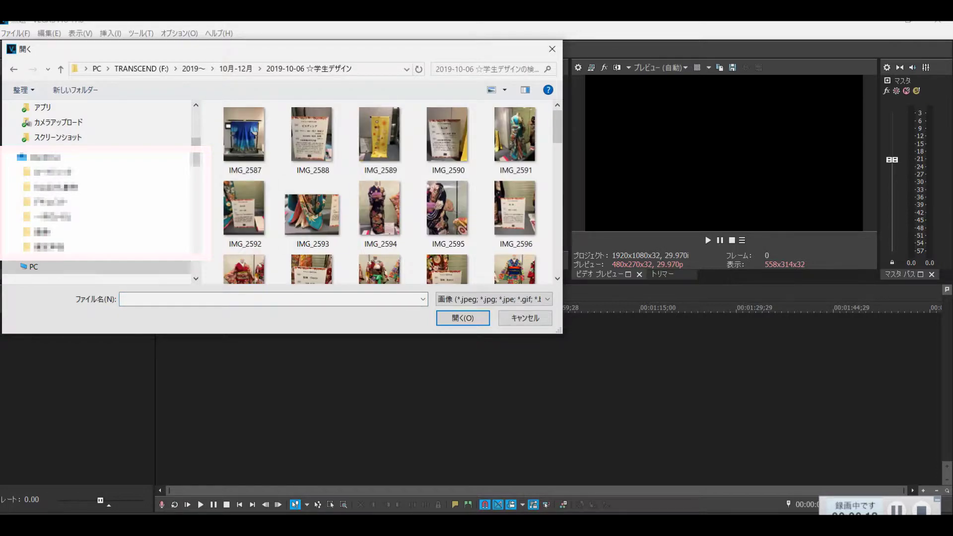
- Add IMG_2835 and IMG_2839 through IMG_2843 from the folder to the slideshow and apply a sort order to the images
{"action": "scroll", "coordinate": [393, 192], "scroll_direction": "down", "scroll_amount": 5}
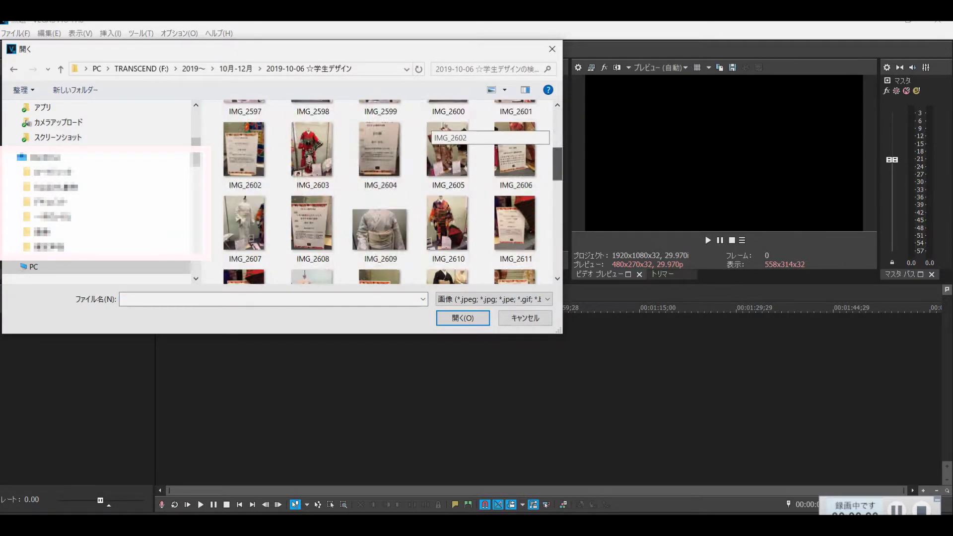
{"action": "scroll", "coordinate": [392, 192], "scroll_direction": "down", "scroll_amount": 3}
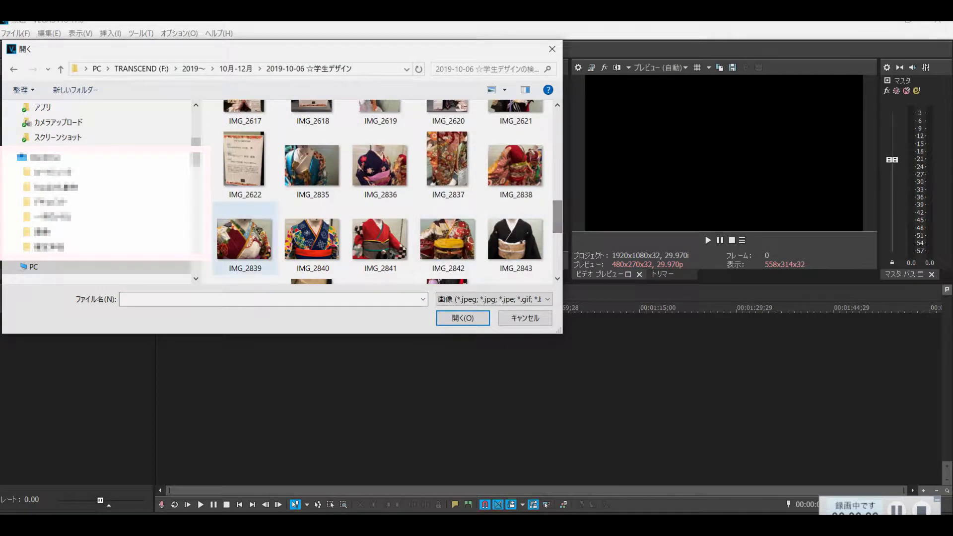
{"action": "left_click", "coordinate": [313, 164]}
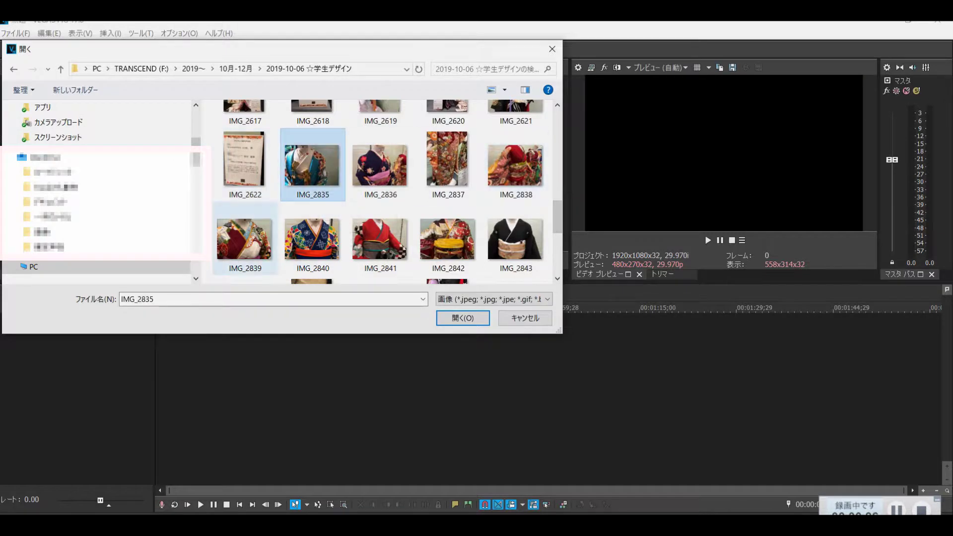
{"action": "left_click", "coordinate": [244, 238], "text": "ctrl"}
{"action": "left_click", "coordinate": [312, 239], "text": "ctrl"}
{"action": "left_click", "coordinate": [380, 238], "text": "ctrl"}
{"action": "left_click", "coordinate": [448, 238], "text": "ctrl"}
{"action": "left_click", "coordinate": [515, 238], "text": "ctrl"}
{"action": "left_click", "coordinate": [463, 318]}
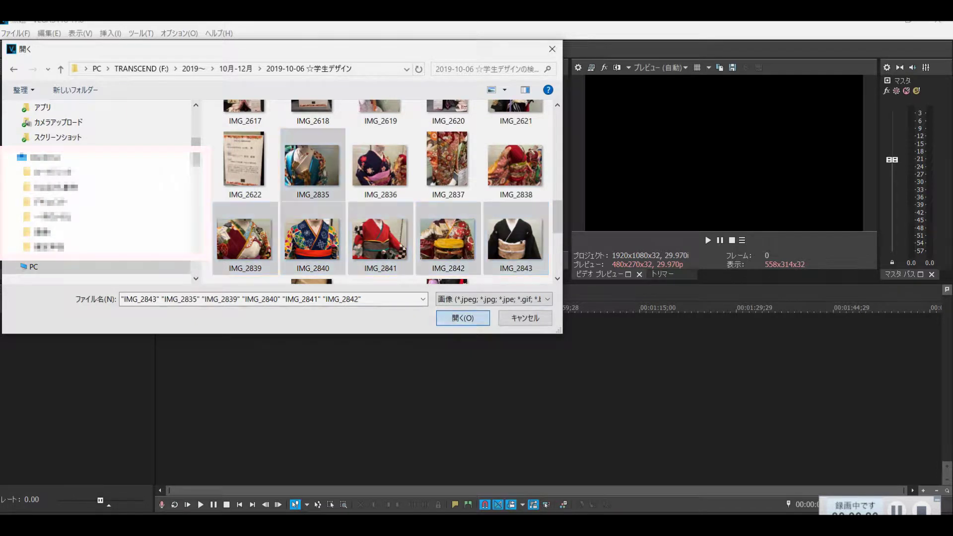
{"action": "key", "text": "Return"}
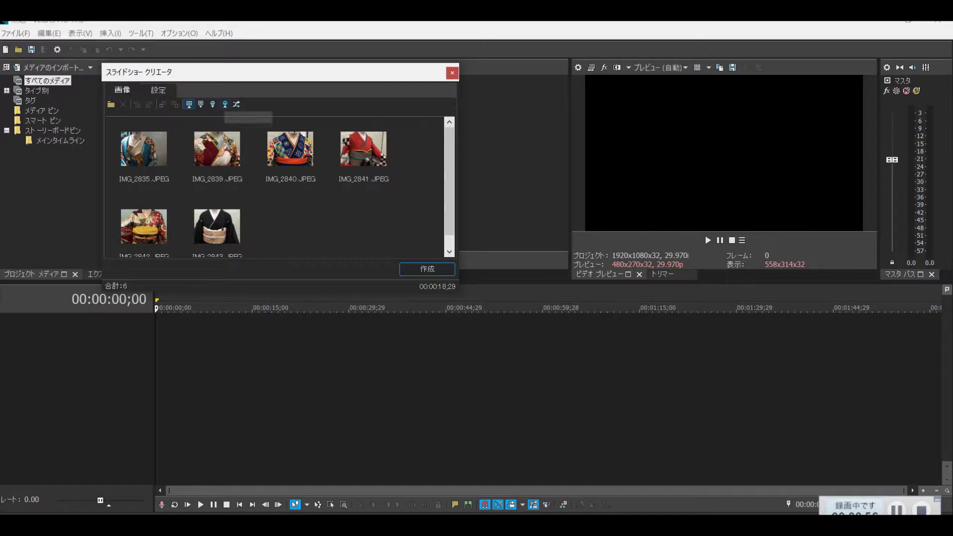
{"action": "left_click", "coordinate": [225, 104]}
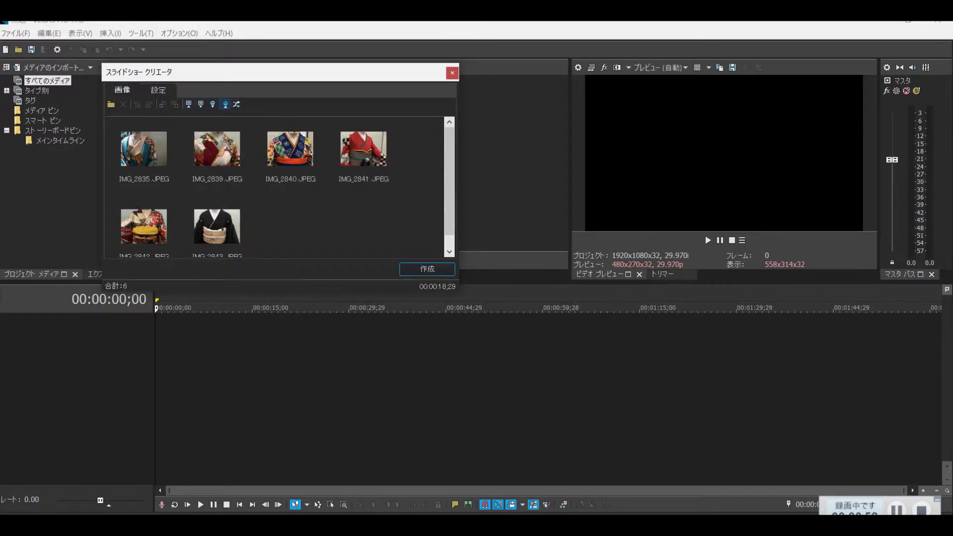
- Create the slideshow with its start position set to 00:00:00;00 and an image overlap of 1.50 seconds
{"action": "left_click", "coordinate": [158, 90]}
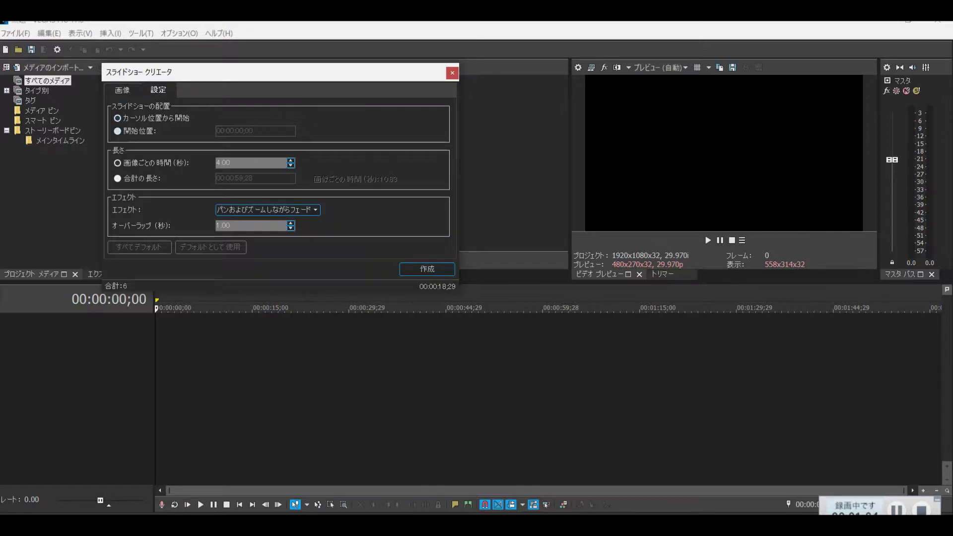
{"action": "left_click", "coordinate": [118, 131]}
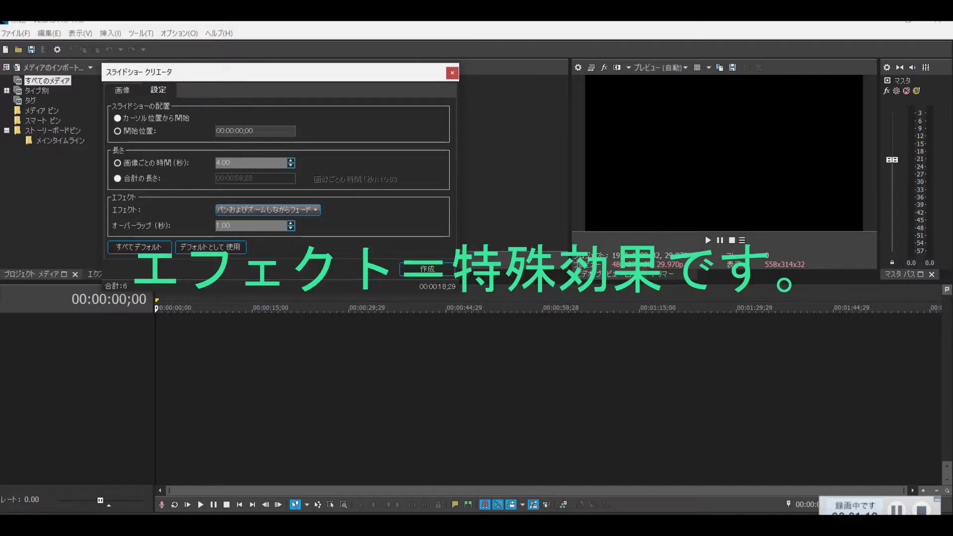
{"action": "left_click", "coordinate": [291, 223]}
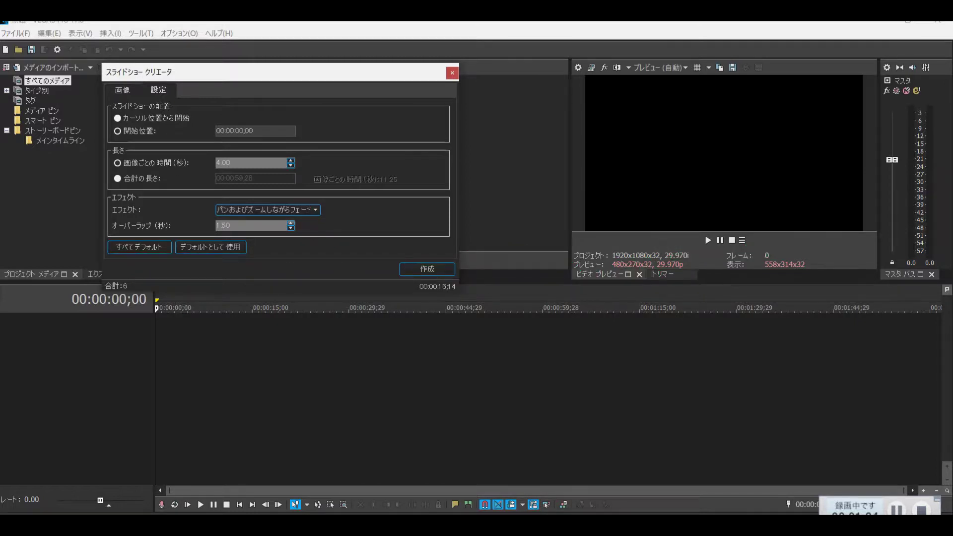
{"action": "key", "text": "Return"}
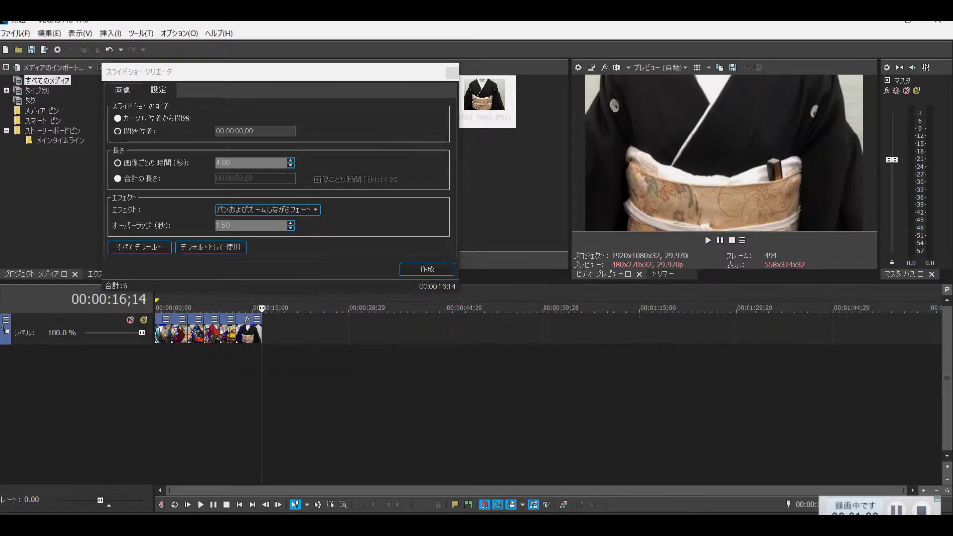
- Examine the overlaps between the images on the timeline, and play the slideshow from the beginning
{"action": "scroll", "coordinate": [352, 394], "scroll_direction": "up", "scroll_amount": 6}
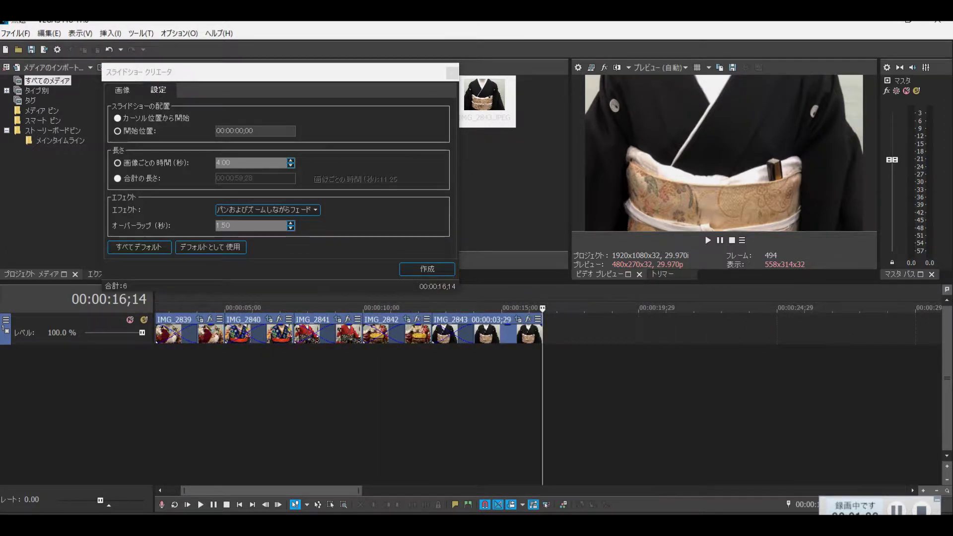
{"action": "scroll", "coordinate": [348, 328], "scroll_direction": "up", "scroll_amount": 5}
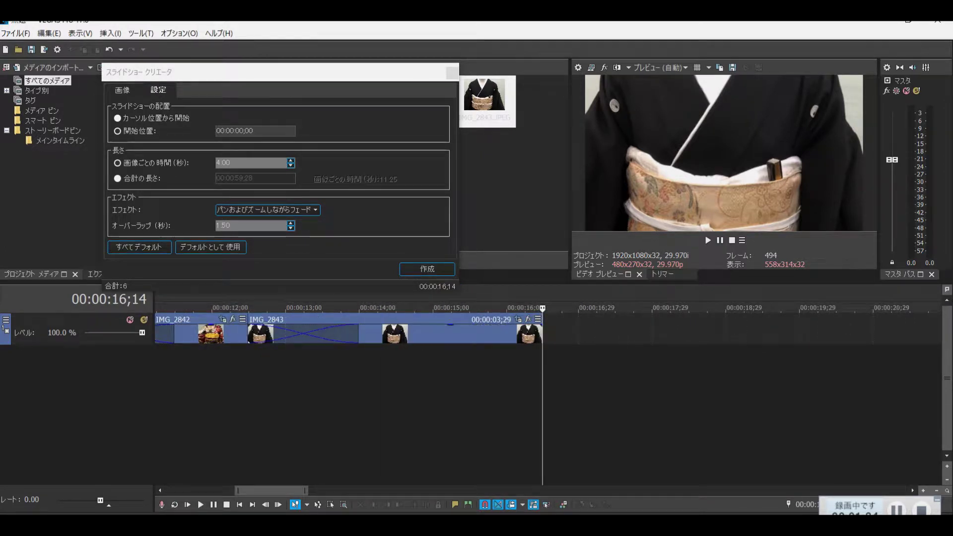
{"action": "left_click_drag", "start_coordinate": [271, 490], "coordinate": [202, 491]}
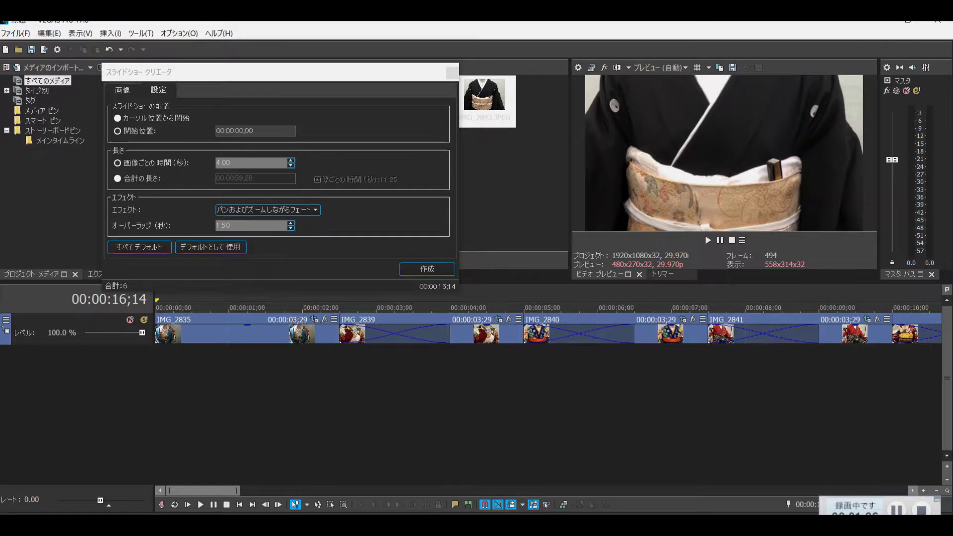
{"action": "scroll", "coordinate": [547, 327], "scroll_direction": "right", "scroll_amount": 10}
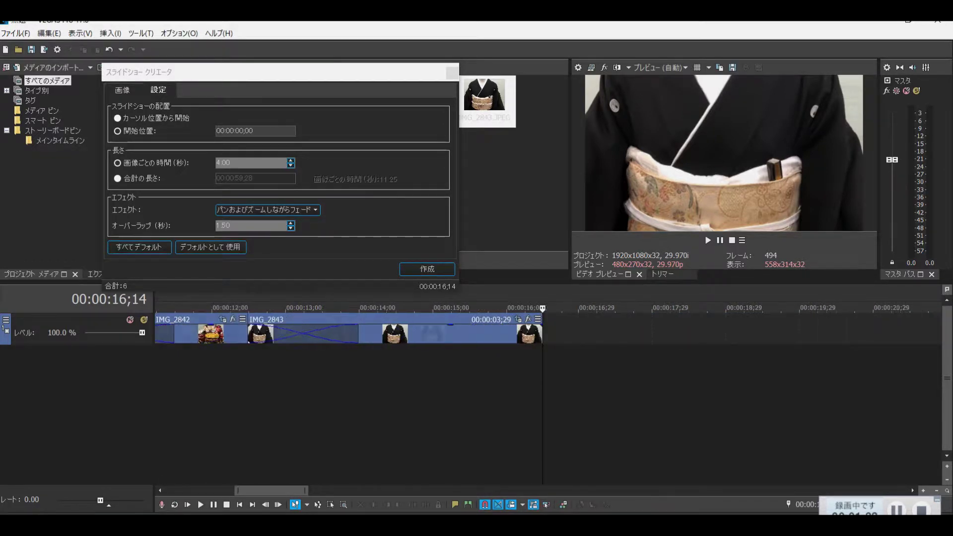
{"action": "scroll", "coordinate": [546, 327], "scroll_direction": "left", "scroll_amount": 10}
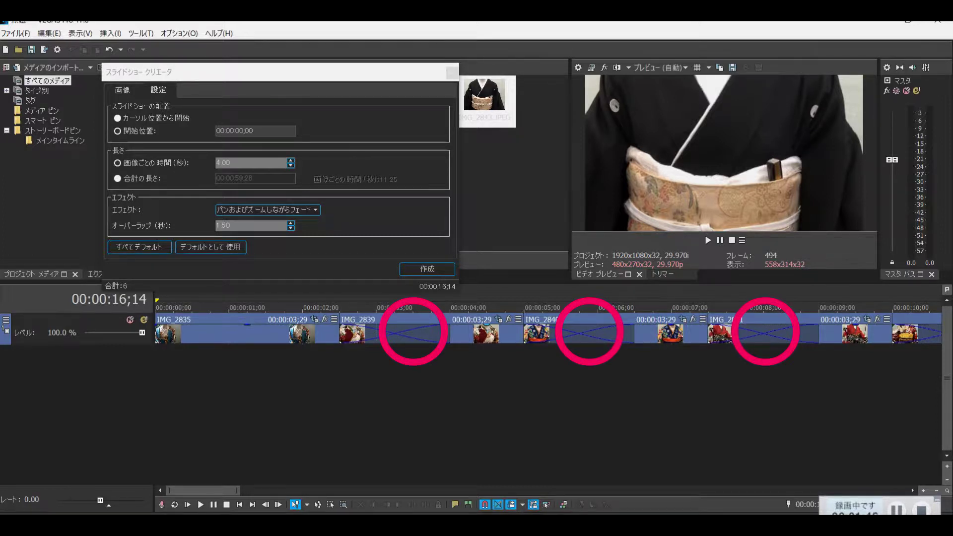
{"action": "left_click", "coordinate": [354, 308]}
{"action": "left_click_drag", "start_coordinate": [354, 307], "coordinate": [156, 308]}
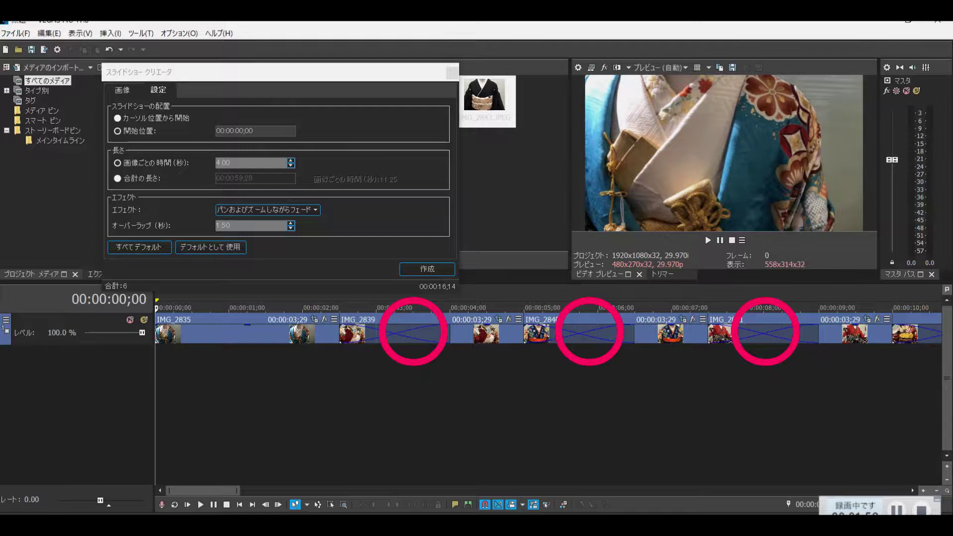
{"action": "key", "text": "space"}
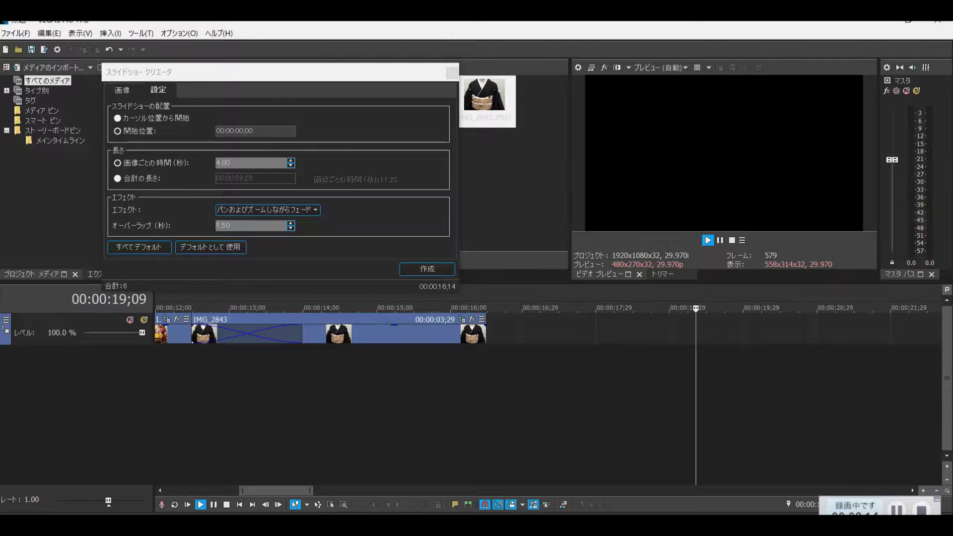
- Stop the playback and show the first image, IMG_2835, in the preview at about 00:00:01;13
{"action": "left_click", "coordinate": [517, 328]}
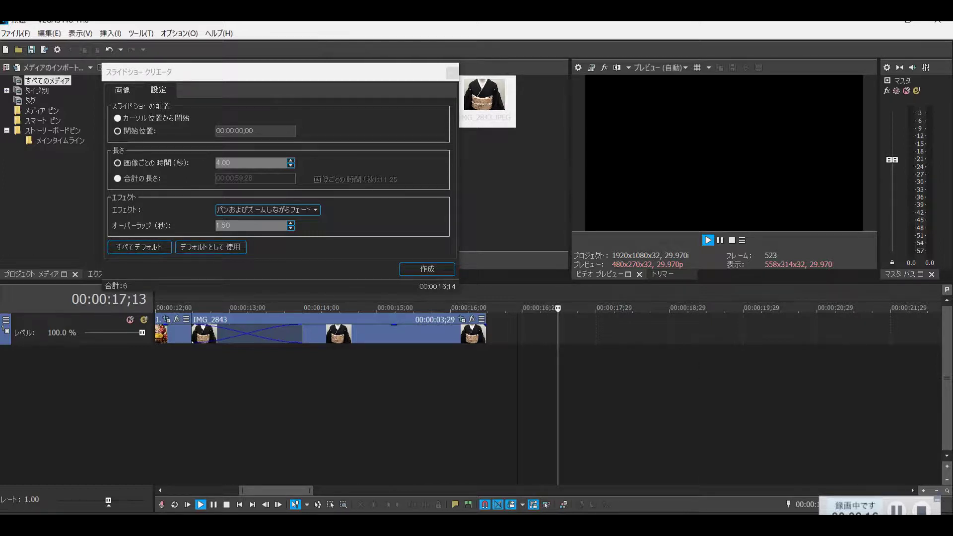
{"action": "left_click_drag", "start_coordinate": [275, 491], "coordinate": [203, 491]}
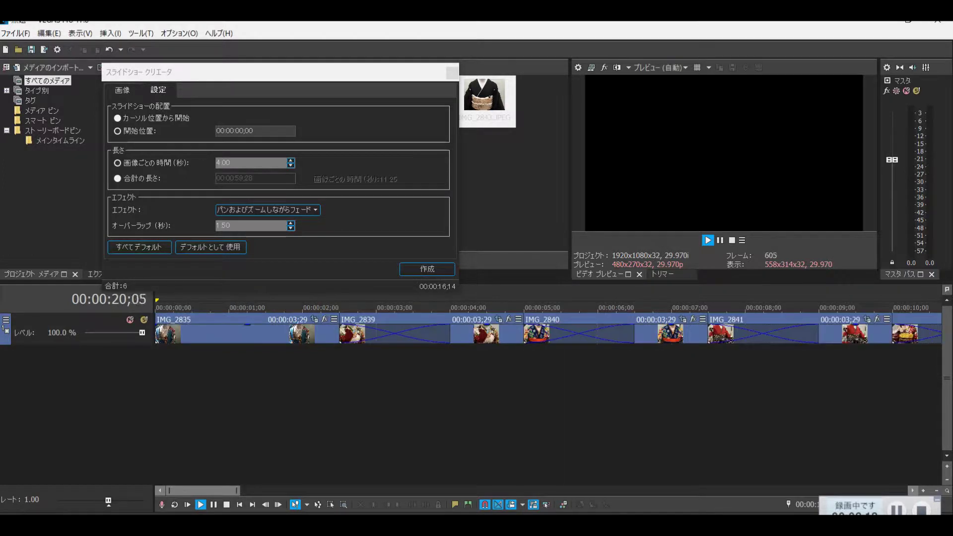
{"action": "key", "text": "Return"}
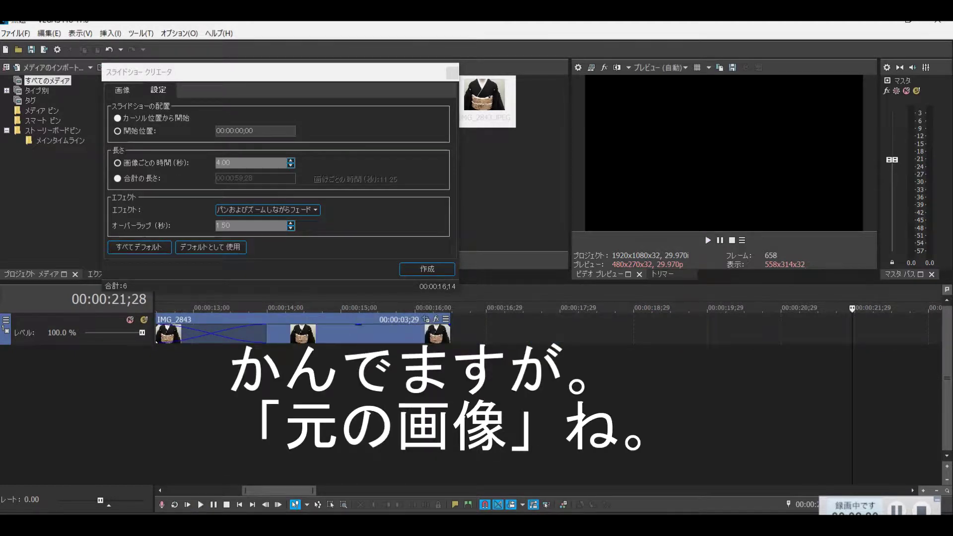
{"action": "left_click_drag", "start_coordinate": [279, 490], "coordinate": [203, 490]}
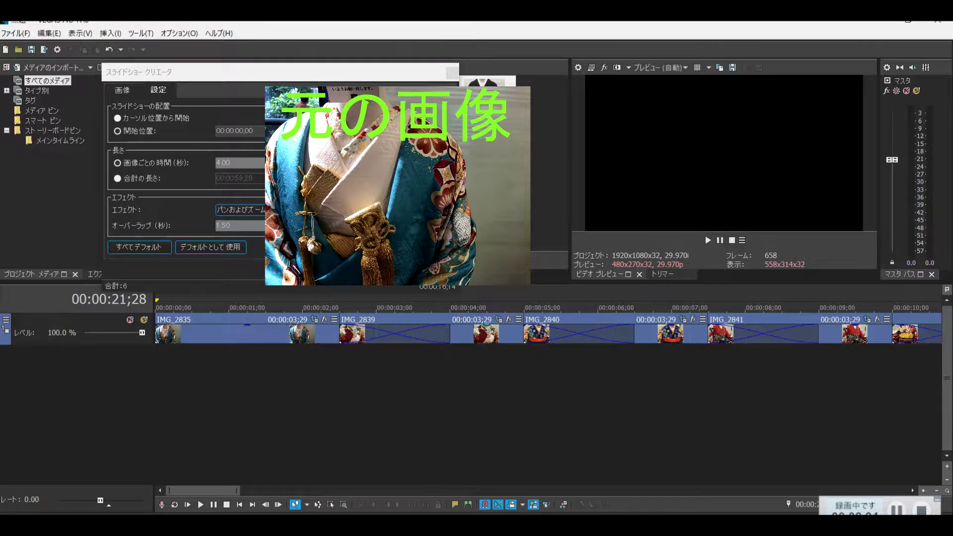
{"action": "left_click", "coordinate": [260, 332]}
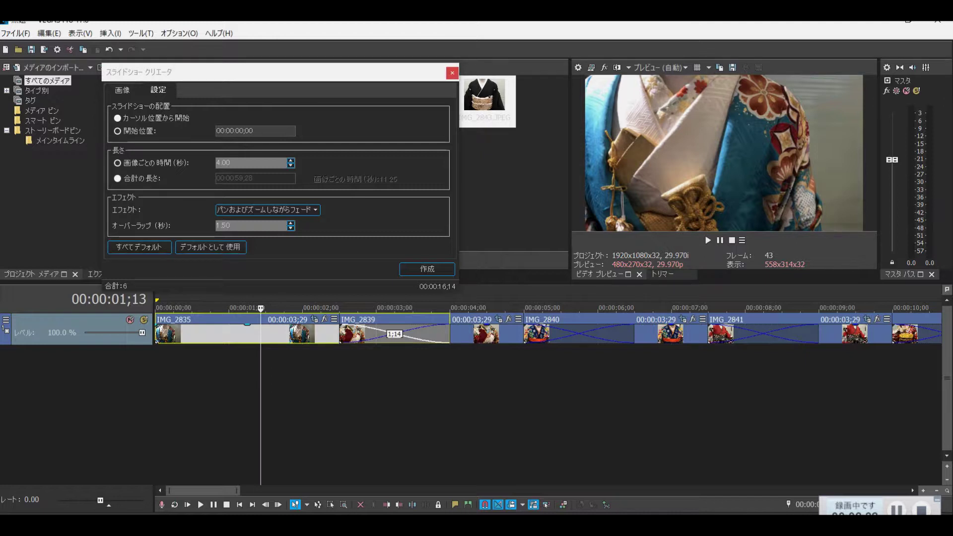
- Close the slideshow creator and clear all slideshow images from the timeline
{"action": "left_click", "coordinate": [452, 73]}
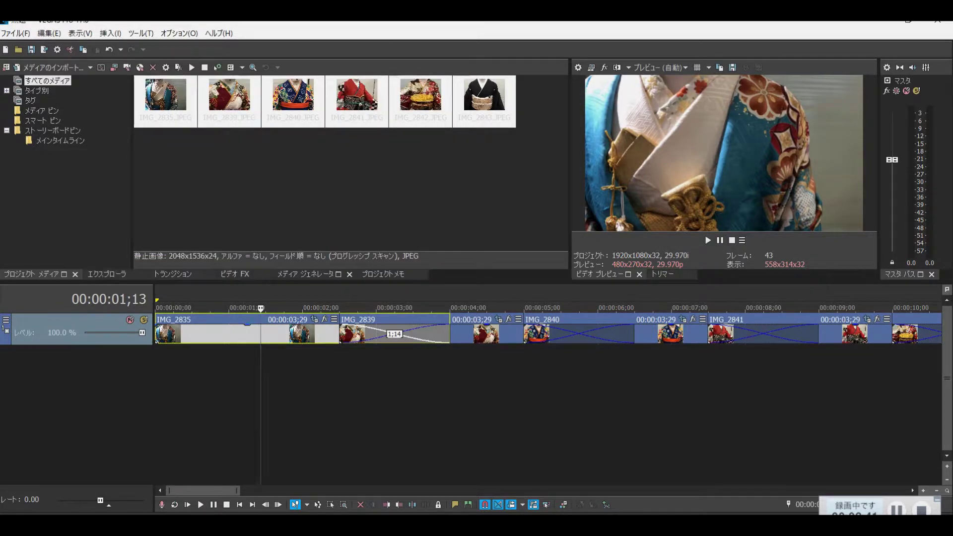
{"action": "left_click", "coordinate": [192, 334]}
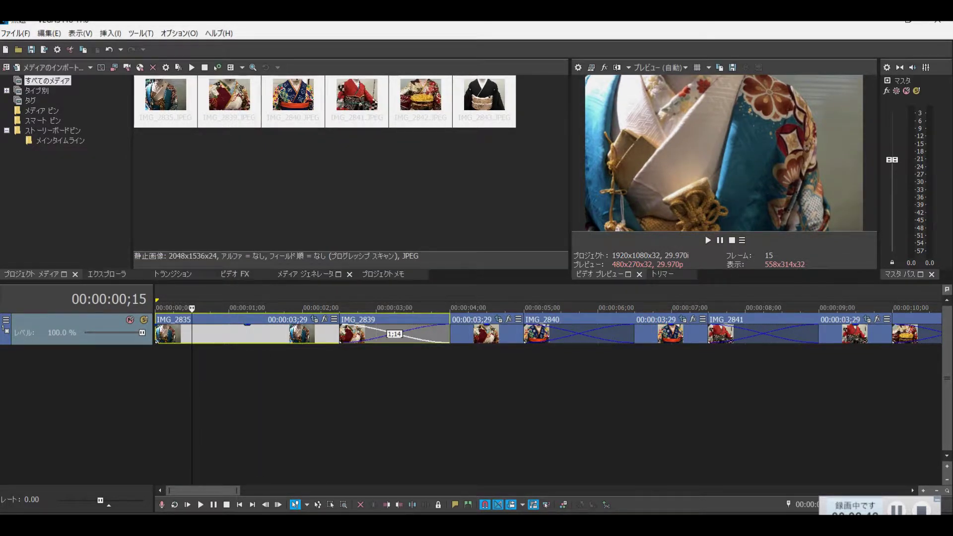
{"action": "left_click_drag", "start_coordinate": [203, 490], "coordinate": [316, 491]}
{"action": "left_click_drag", "start_coordinate": [316, 491], "coordinate": [290, 490]}
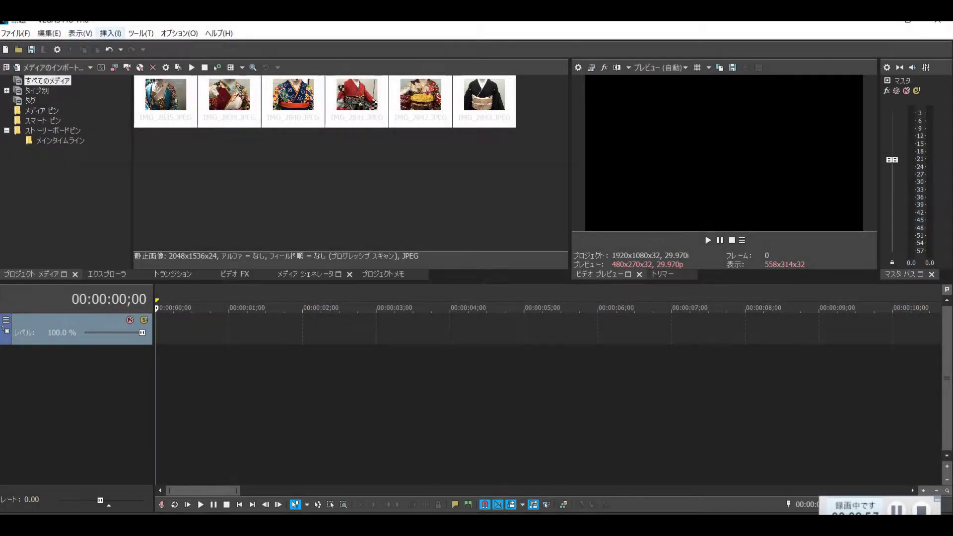
- Reopen the slideshow creator and remove all images from its list
{"action": "left_click", "coordinate": [111, 33]}
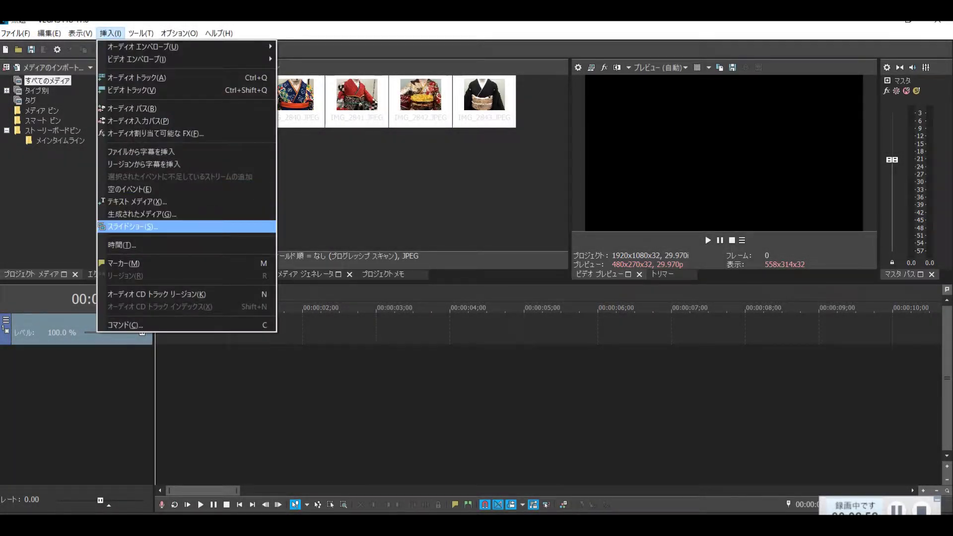
{"action": "left_click", "coordinate": [149, 227]}
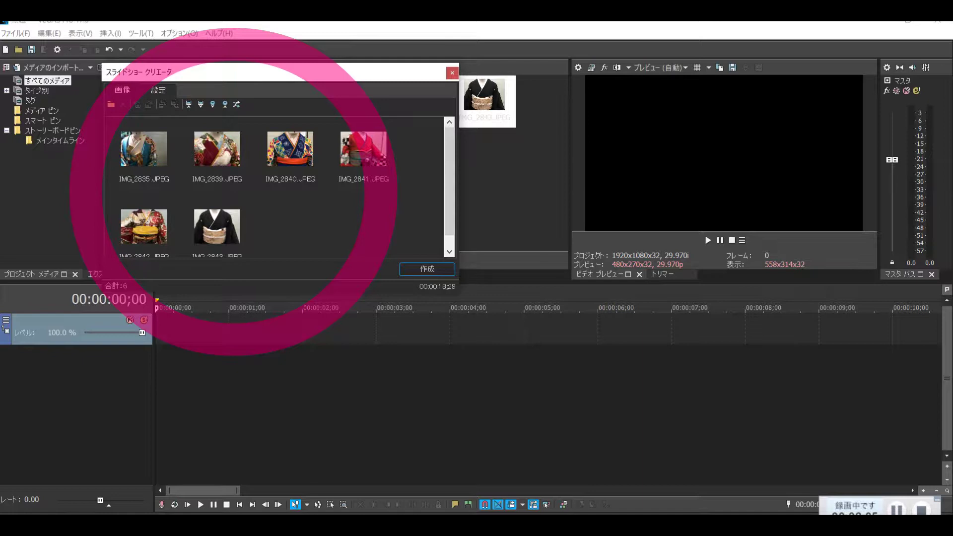
{"action": "left_click", "coordinate": [143, 156]}
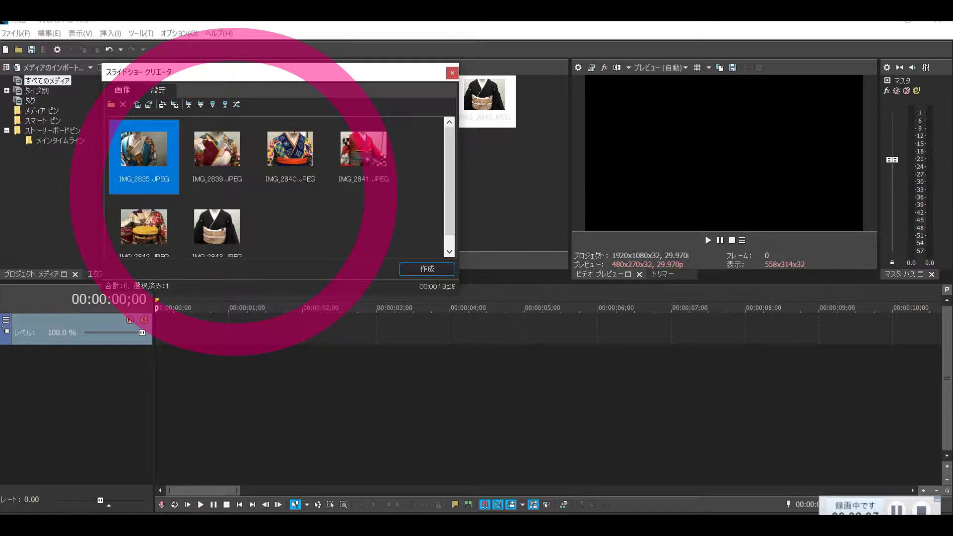
{"action": "key", "text": "ctrl+a"}
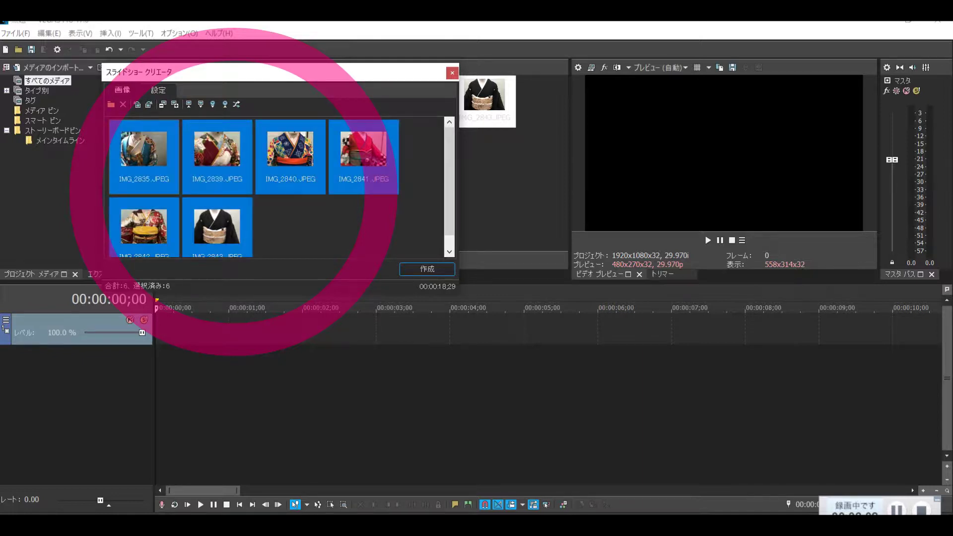
{"action": "key", "text": "Delete"}
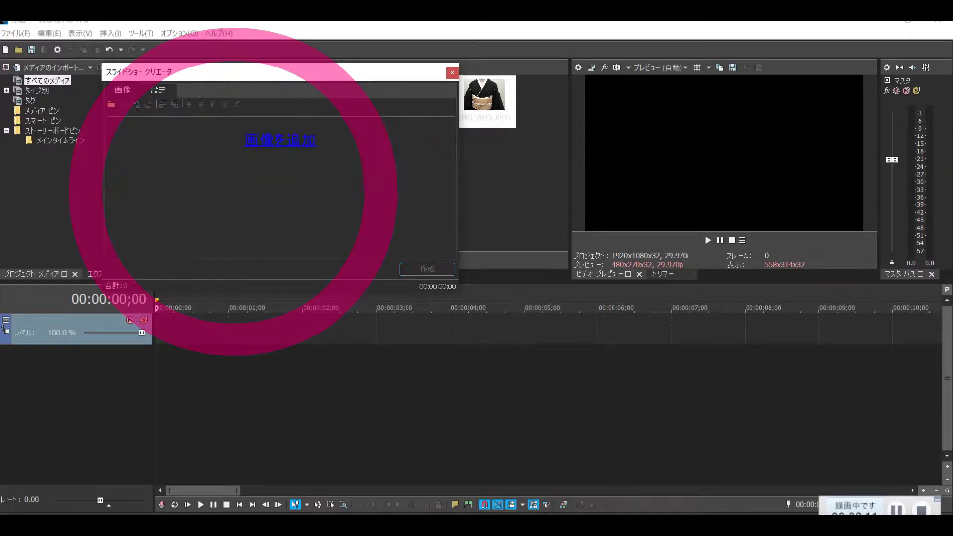
- Add the images IMG_2587, IMG_2589, IMG_2591, IMG_2594, IMG_2597 and IMG_2599 to the slideshow list
{"action": "left_click", "coordinate": [281, 140]}
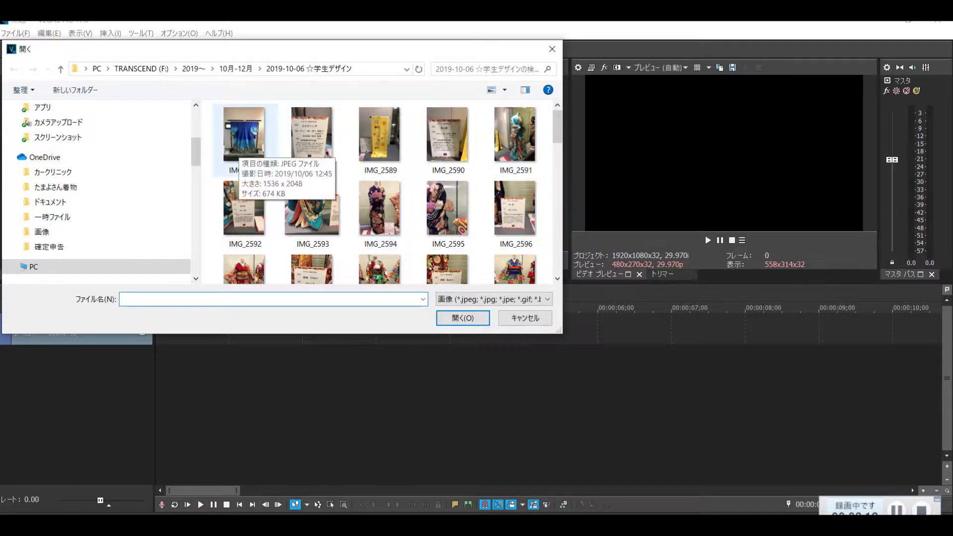
{"action": "left_click", "coordinate": [239, 148]}
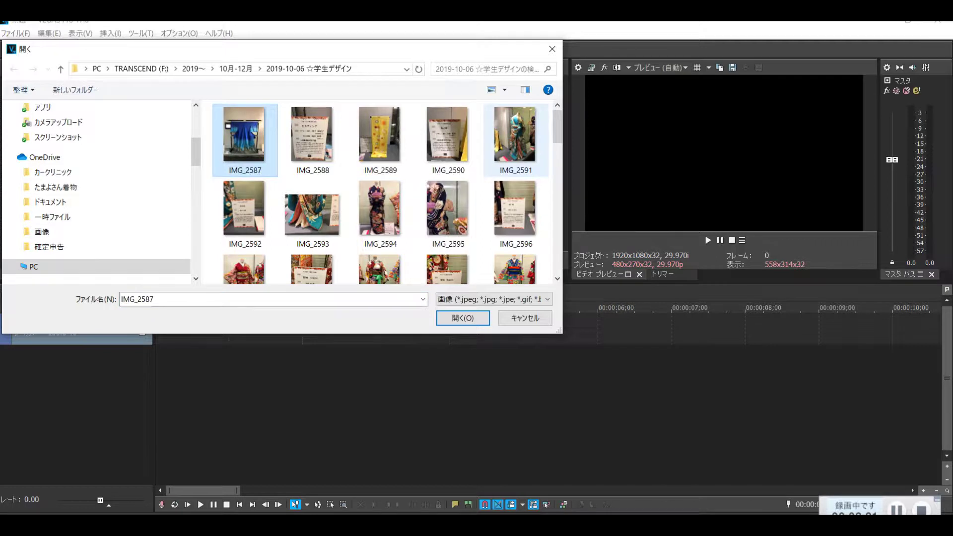
{"action": "left_click", "coordinate": [515, 136], "text": "ctrl"}
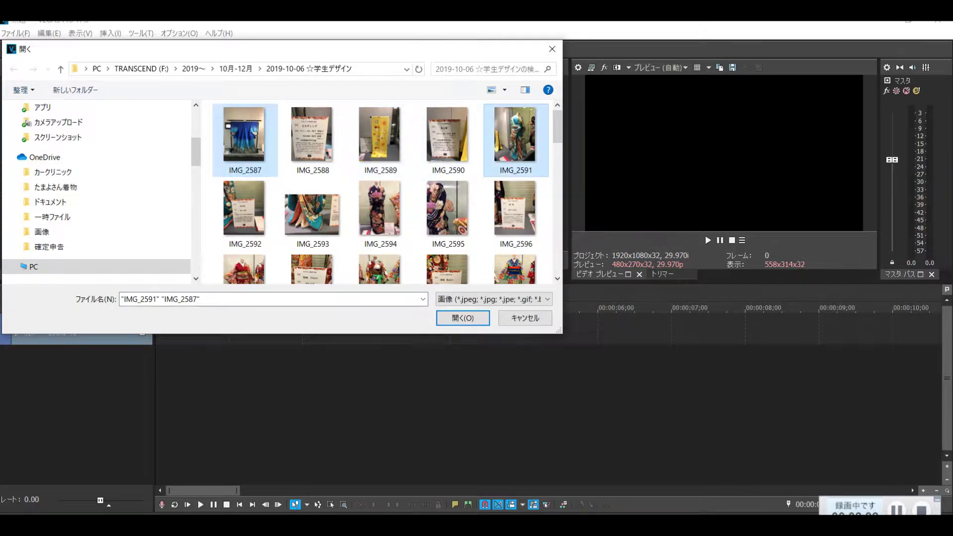
{"action": "left_click", "coordinate": [379, 136], "text": "ctrl"}
{"action": "left_click", "coordinate": [380, 208], "text": "ctrl"}
{"action": "left_click", "coordinate": [244, 271], "text": "ctrl"}
{"action": "scroll", "coordinate": [387, 198], "scroll_direction": "down", "scroll_amount": 1}
{"action": "left_click", "coordinate": [379, 241], "text": "ctrl"}
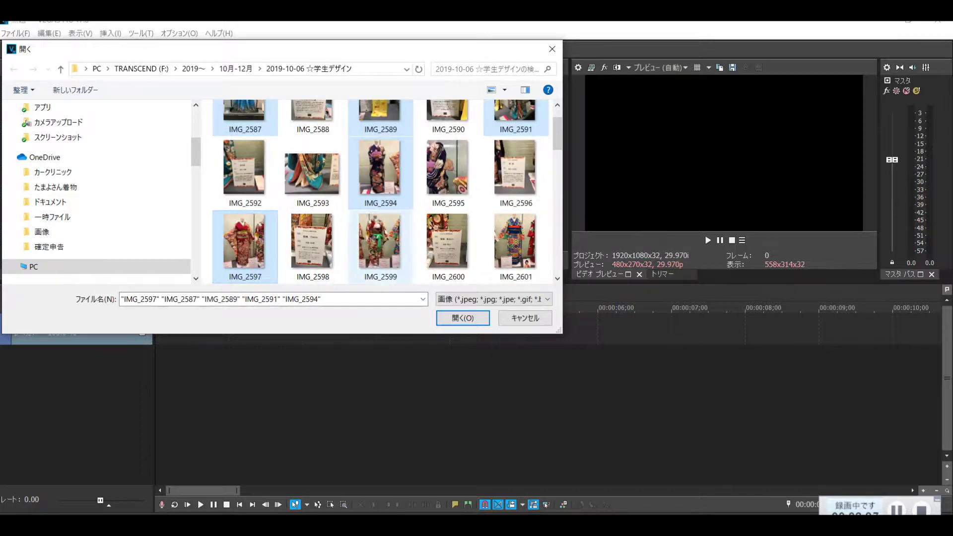
{"action": "key", "text": "Return"}
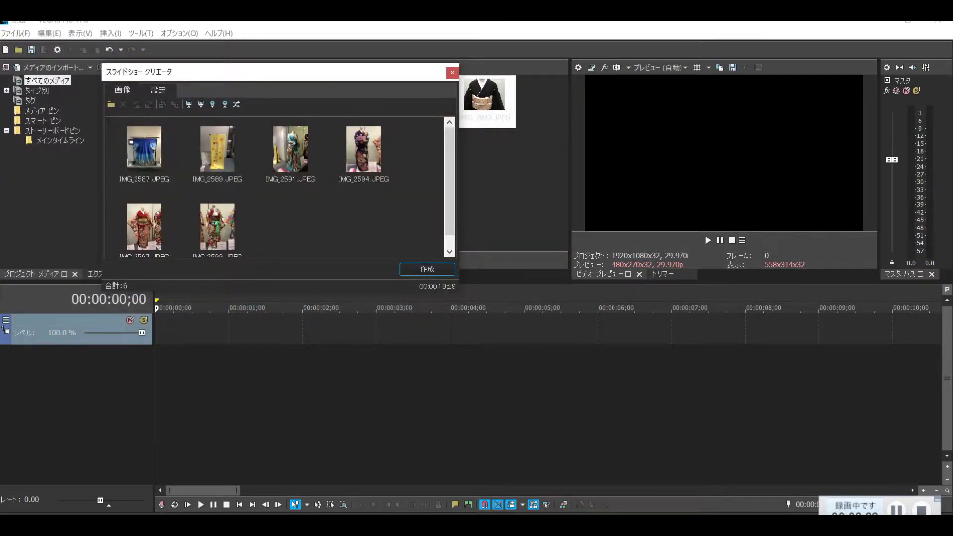
- Set the slideshow to begin at the start position 00:00:00;00 with a 1.50-second overlap, and create it
{"action": "left_click", "coordinate": [158, 90]}
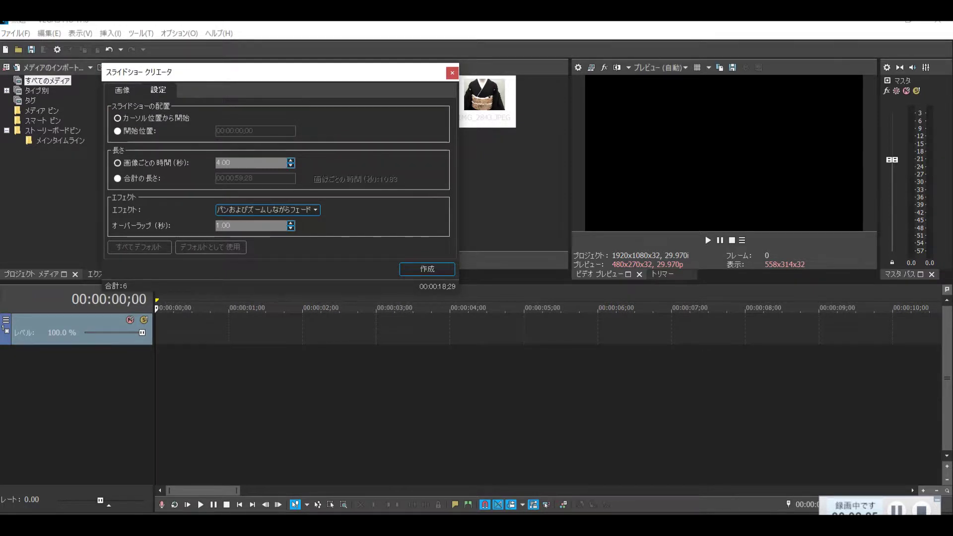
{"action": "left_click", "coordinate": [117, 131]}
{"action": "left_click", "coordinate": [291, 223]}
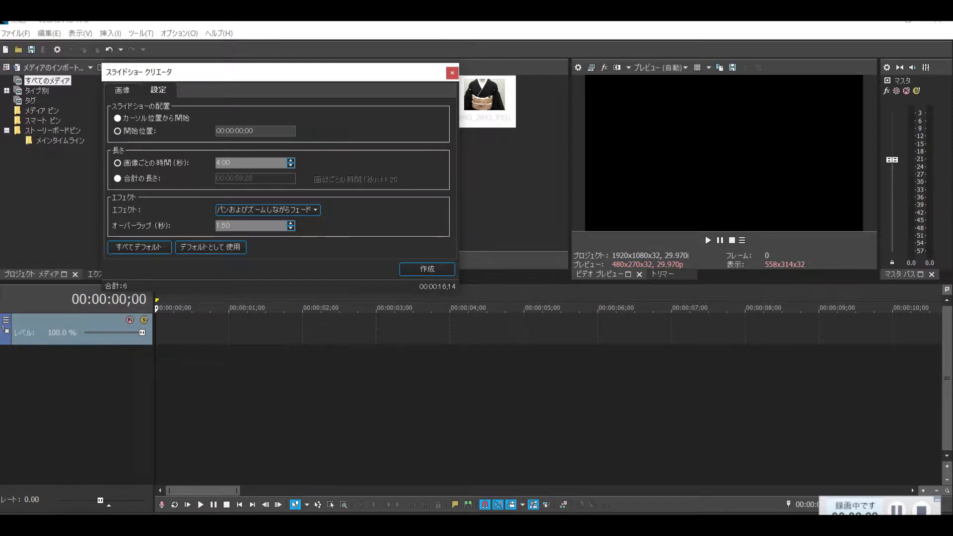
{"action": "key", "text": "Return"}
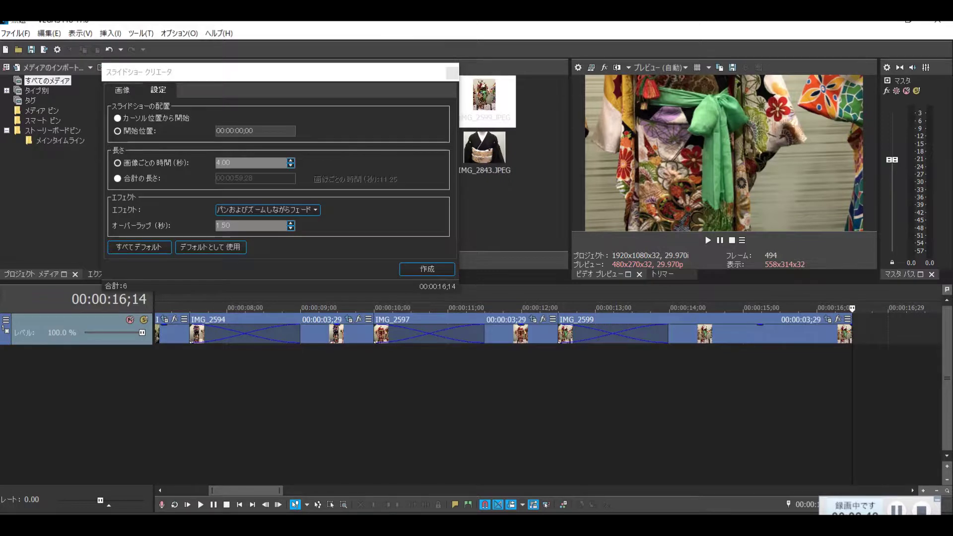
- Scrub back through the slideshow to its beginning and preview the crossfade between IMG_2587 and IMG_2589 at about 00:00:03;11
{"action": "left_click_drag", "start_coordinate": [852, 309], "coordinate": [374, 308]}
{"action": "key", "text": "Left"}
{"action": "key", "text": "Left"}
{"action": "key", "text": "Left"}
{"action": "key", "text": "Left"}
{"action": "key", "text": "Left"}
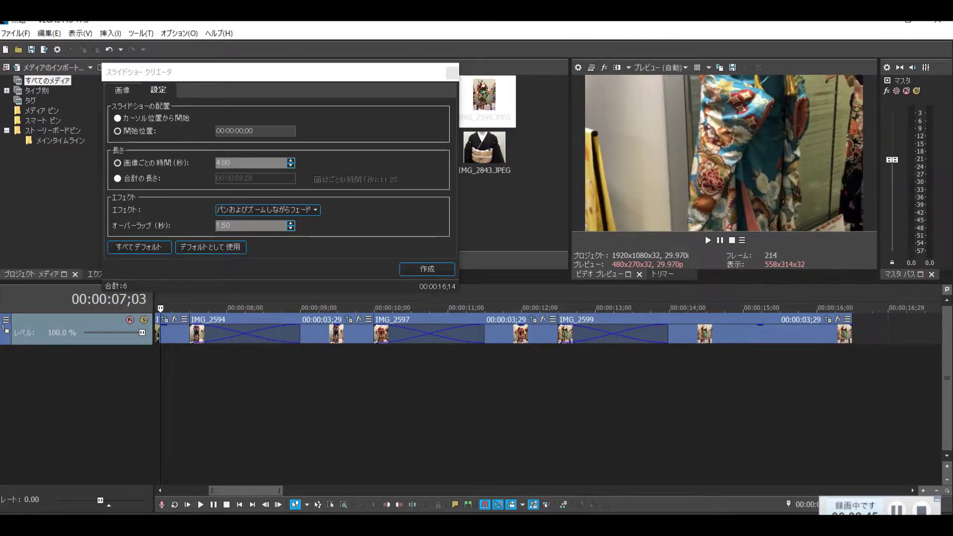
{"action": "left_click_drag", "start_coordinate": [246, 491], "coordinate": [203, 490]}
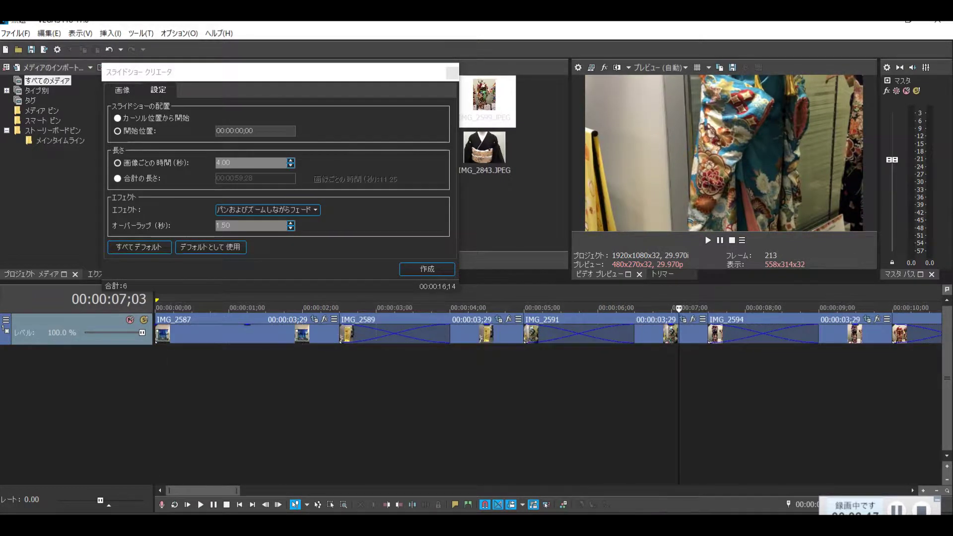
{"action": "left_click_drag", "start_coordinate": [679, 309], "coordinate": [156, 308]}
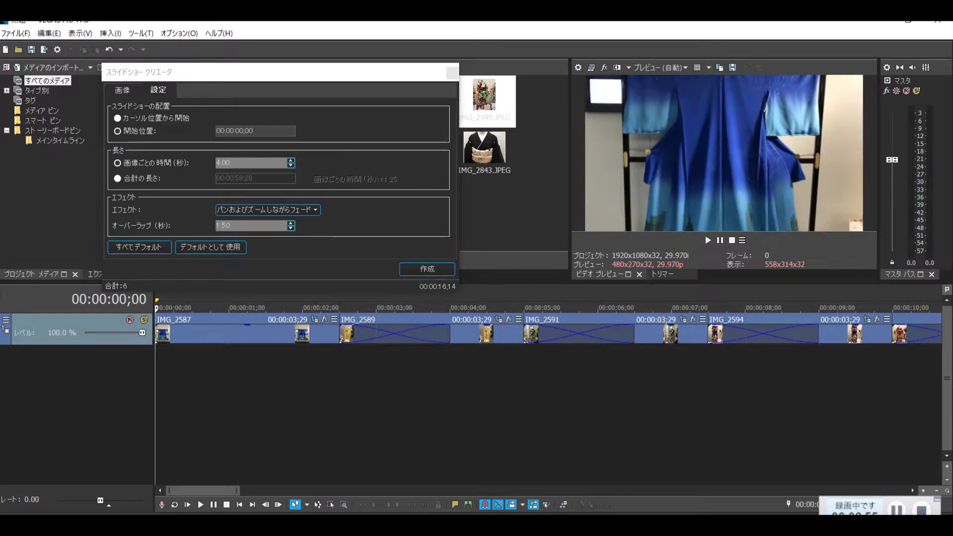
{"action": "left_click", "coordinate": [404, 308]}
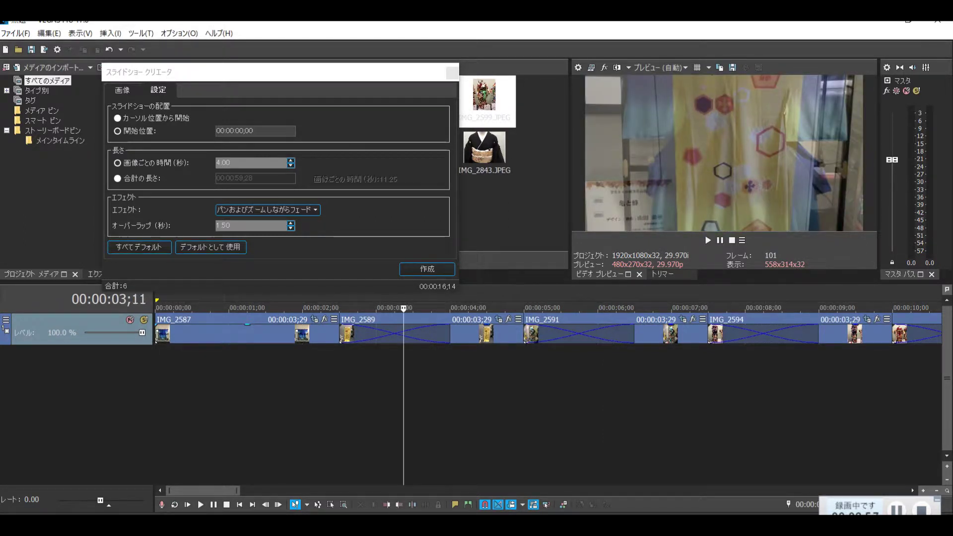
- Delete all slideshow images from the timeline, keeping the slideshow creator open
{"action": "left_click", "coordinate": [222, 333]}
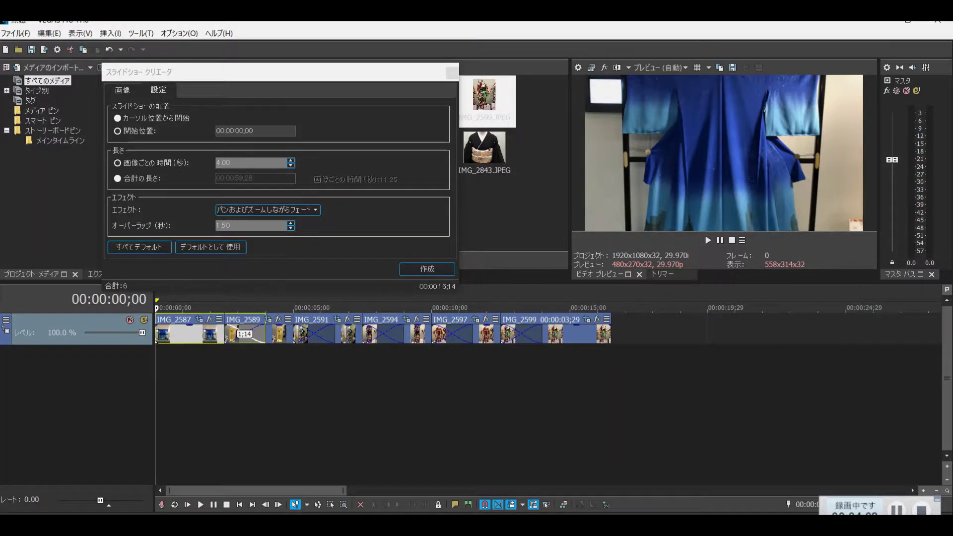
{"action": "key", "text": "ctrl+a"}
{"action": "key", "text": "Delete"}
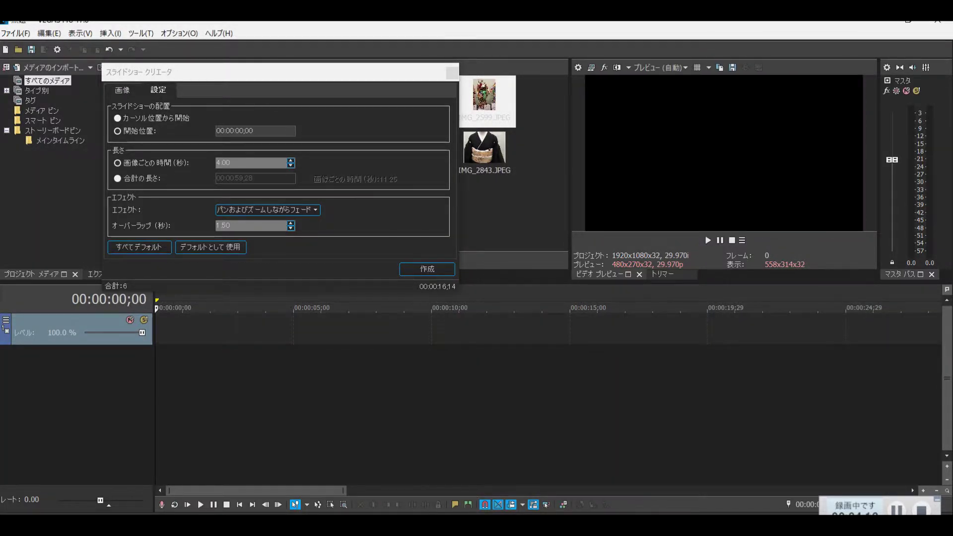
- Change the slideshow effect to 写真集 and create the slideshow
{"action": "left_click", "coordinate": [267, 210]}
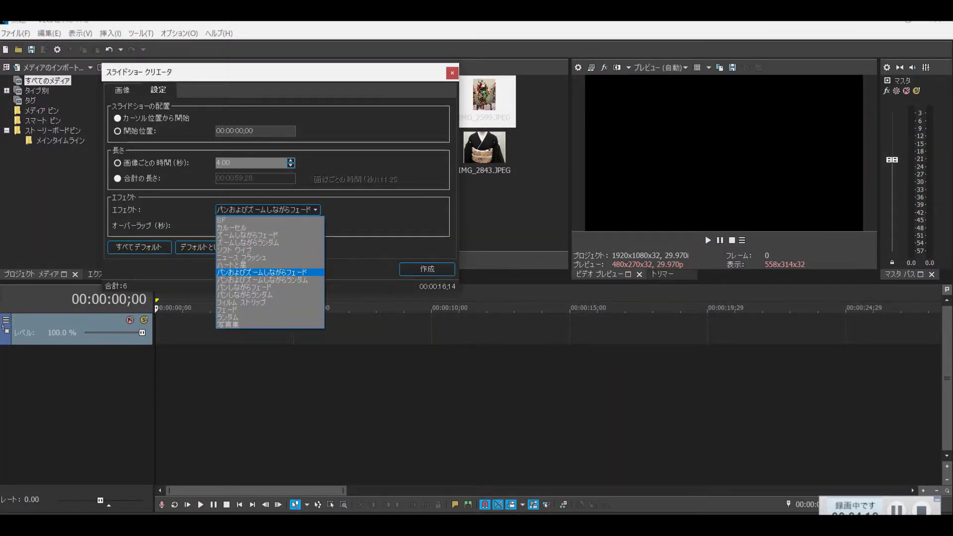
{"action": "left_click", "coordinate": [268, 325]}
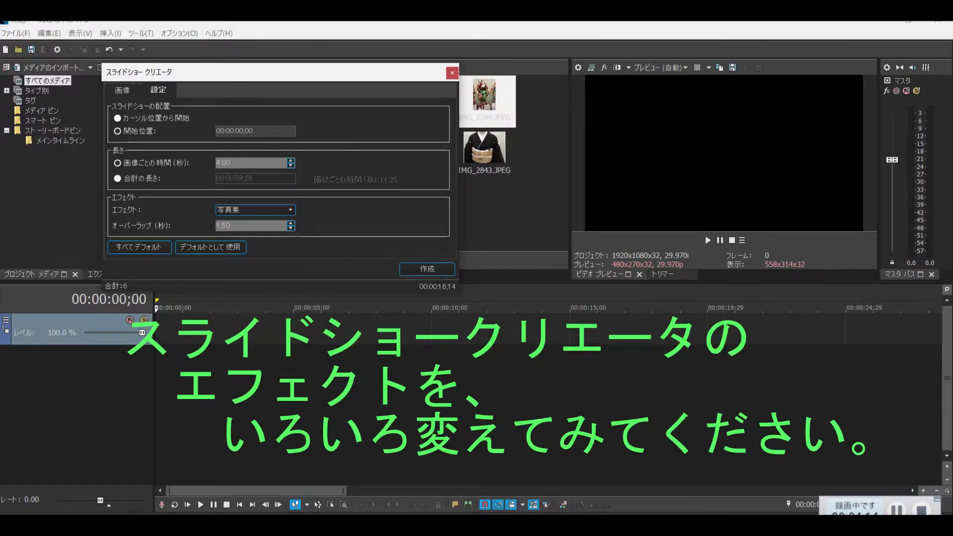
{"action": "left_click", "coordinate": [427, 268]}
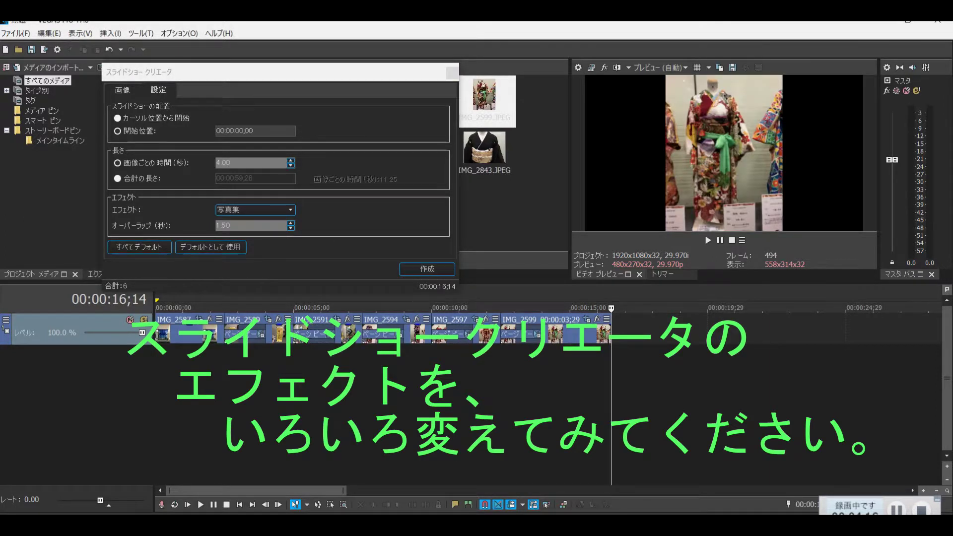
- Play the 写真集 slideshow from the beginning to its end, and return to the start of the timeline
{"action": "left_click_drag", "start_coordinate": [611, 308], "coordinate": [156, 308]}
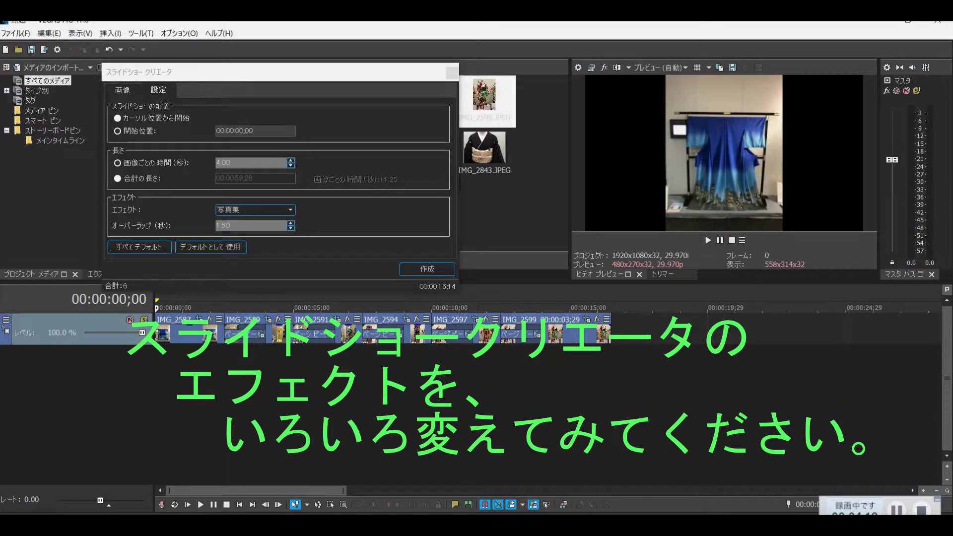
{"action": "key", "text": "space"}
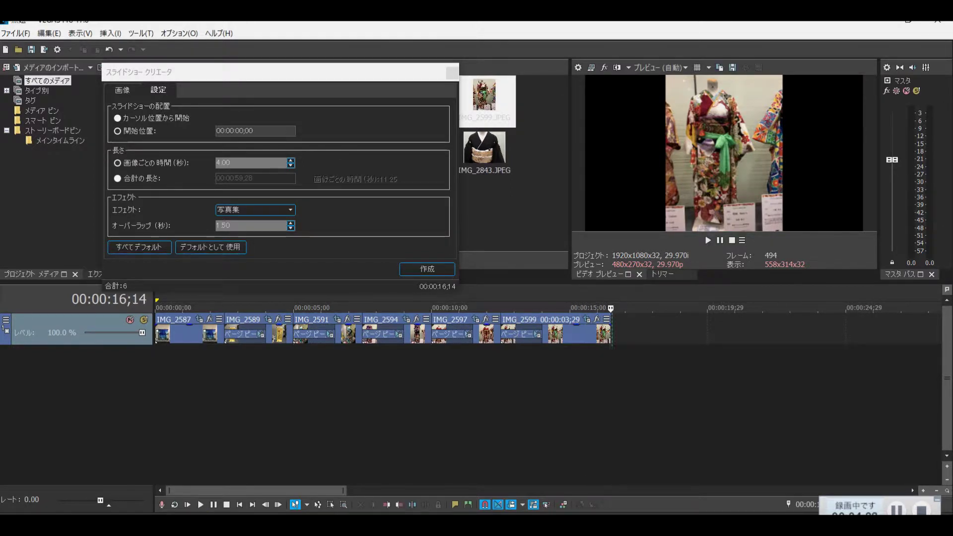
{"action": "key", "text": "Right"}
{"action": "key", "text": "Home"}
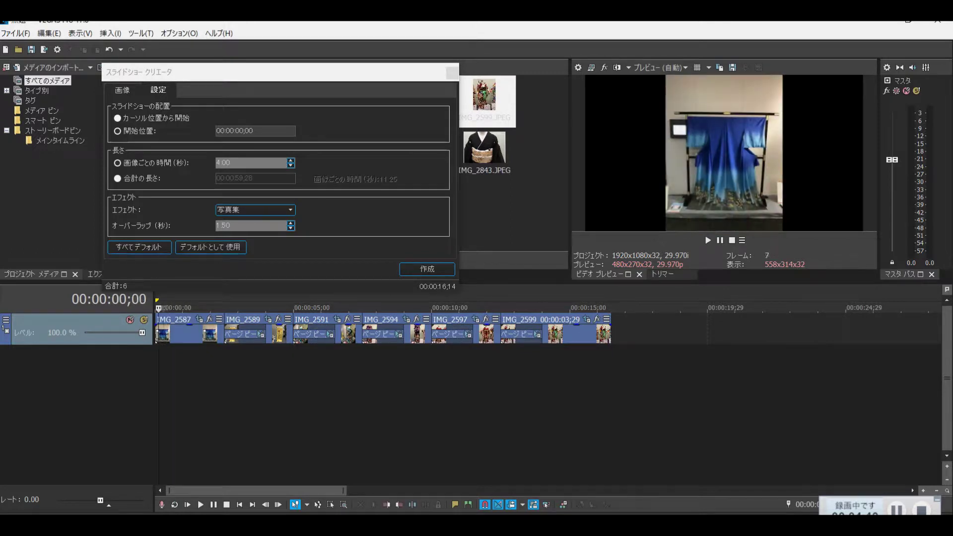
- Preview the page-peel transition at about 00:00:08;16, and delete the images IMG_2587 through IMG_2599 from the timeline
{"action": "left_click", "coordinate": [516, 333]}
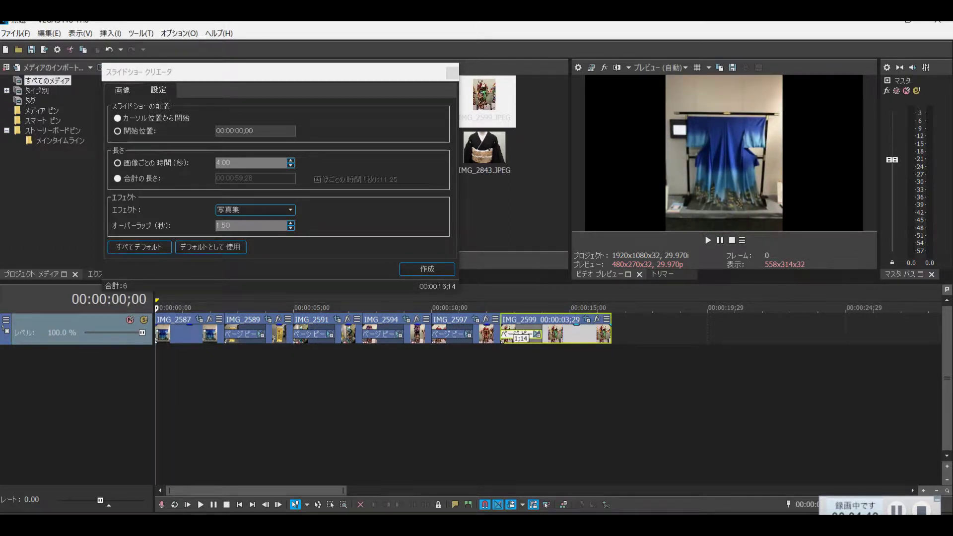
{"action": "left_click", "coordinate": [390, 377]}
{"action": "left_click", "coordinate": [178, 333]}
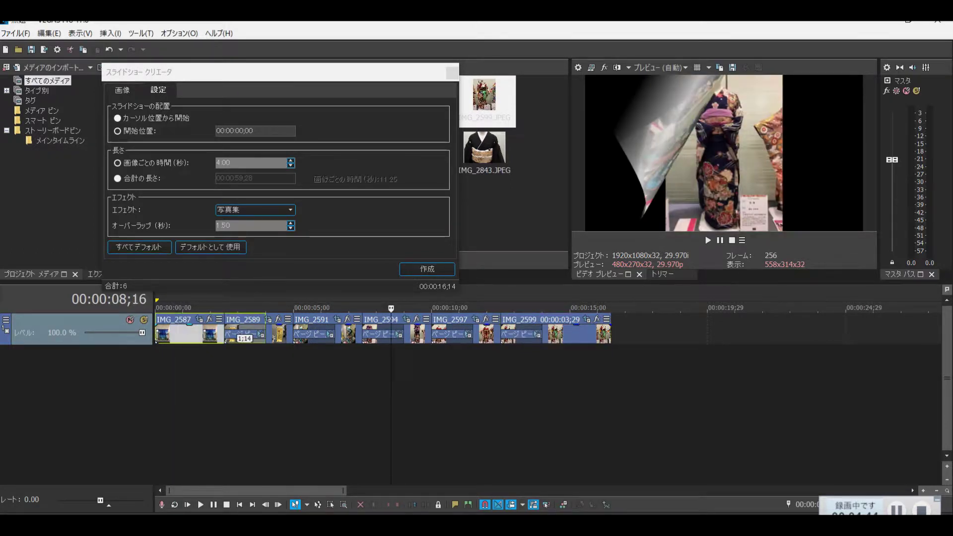
{"action": "left_click", "coordinate": [575, 333], "text": "shift"}
{"action": "key", "text": "Delete"}
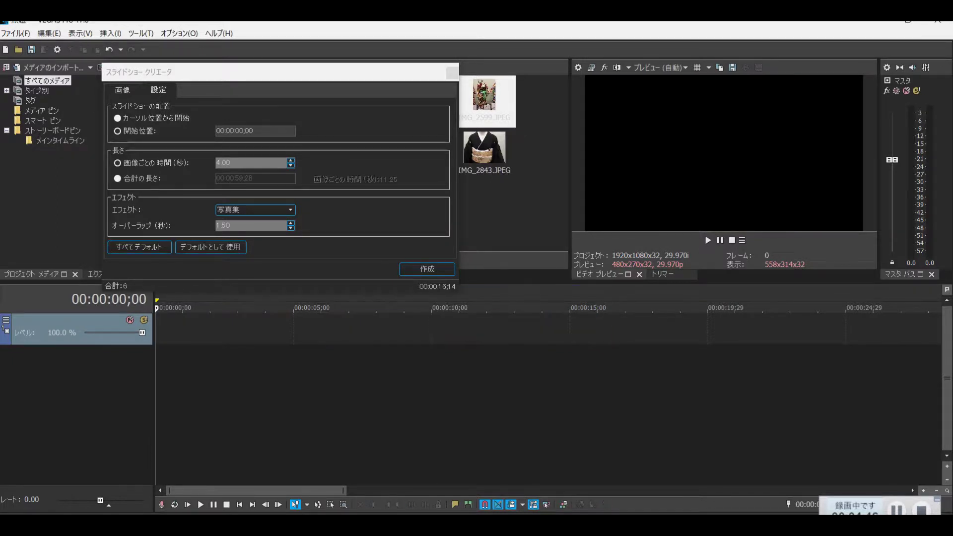
- Create the slideshow with the ハートと星 effect, and play it from near the beginning
{"action": "left_click", "coordinate": [255, 209]}
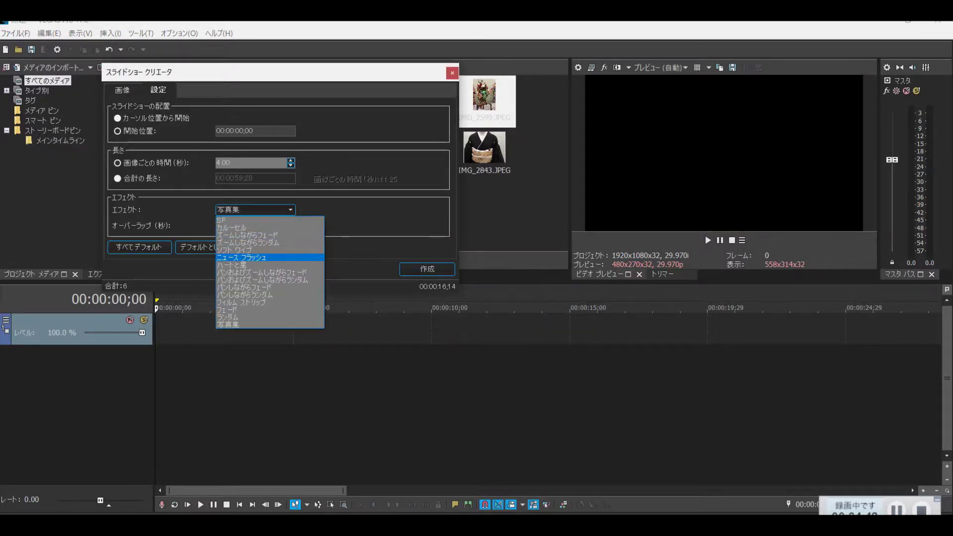
{"action": "left_click", "coordinate": [241, 265]}
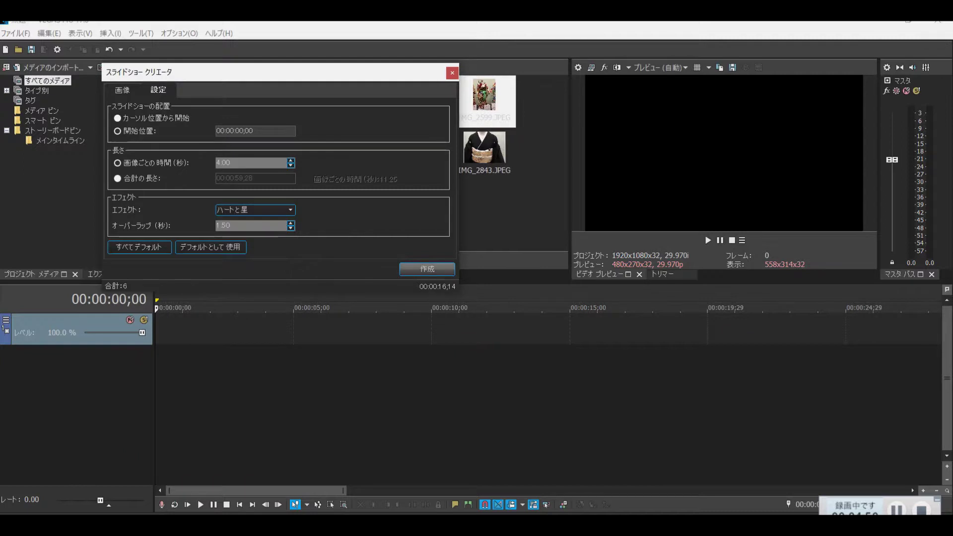
{"action": "left_click", "coordinate": [427, 268]}
{"action": "left_click_drag", "start_coordinate": [611, 308], "coordinate": [170, 307]}
{"action": "key", "text": "space"}
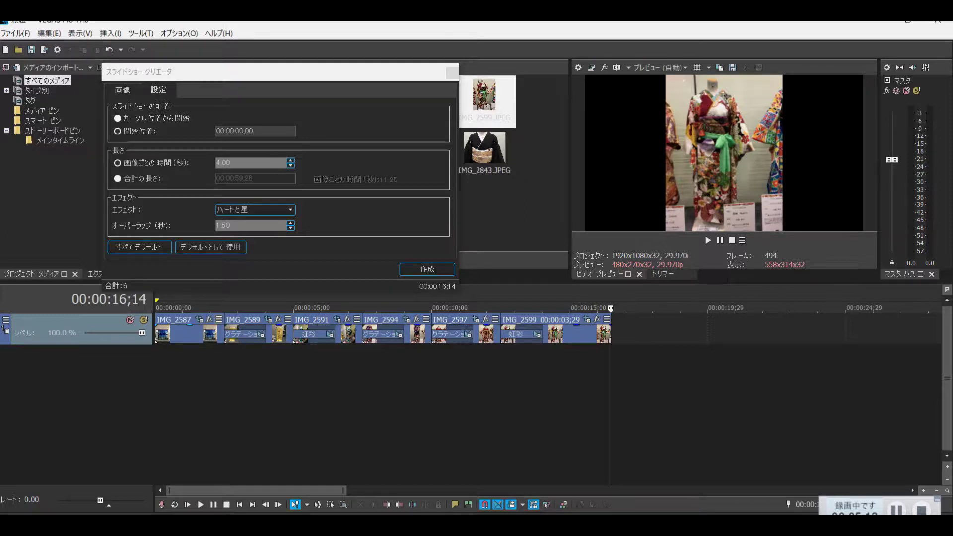
- Close the slideshow creator, return to the start of the timeline and delete all images with their transitions
{"action": "left_click", "coordinate": [451, 73]}
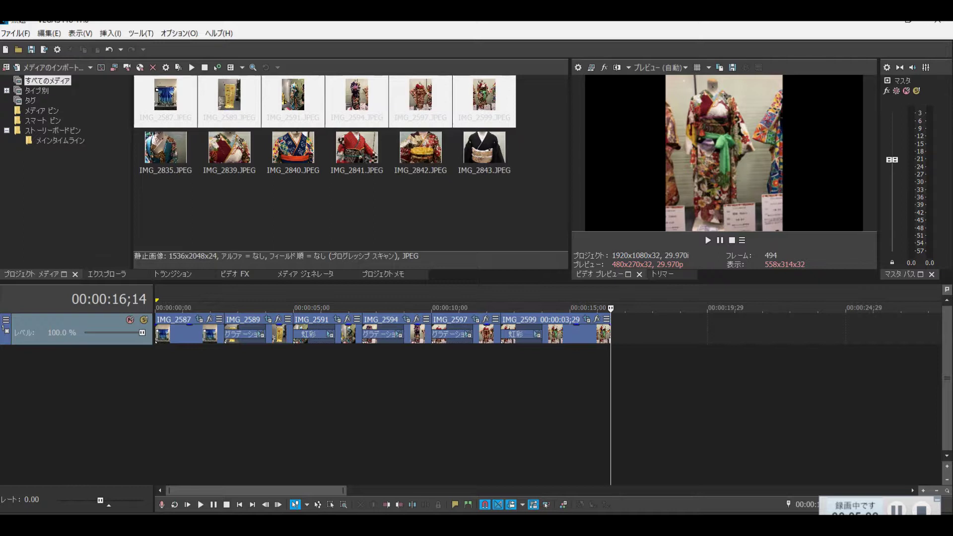
{"action": "left_click_drag", "start_coordinate": [611, 308], "coordinate": [387, 309]}
{"action": "key", "text": "Home"}
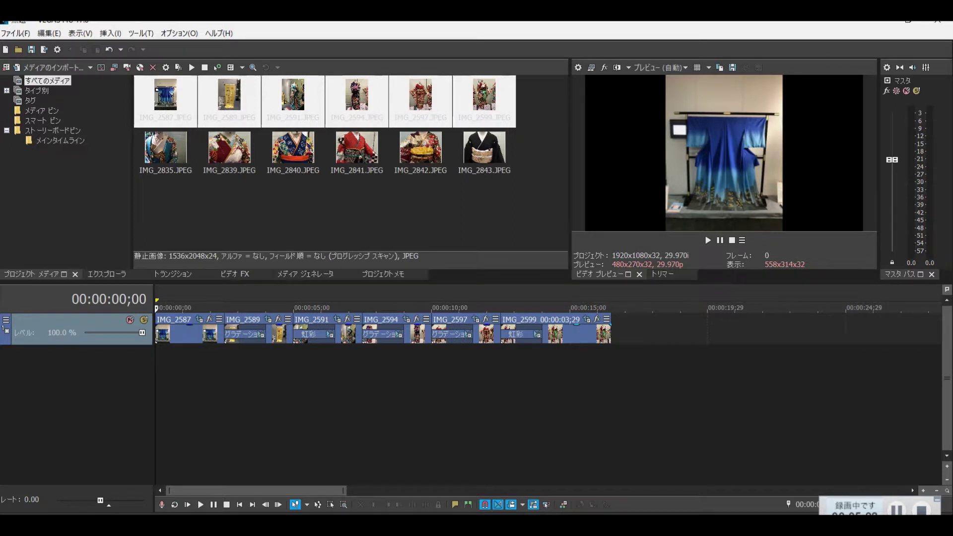
{"action": "key", "text": "ctrl+a"}
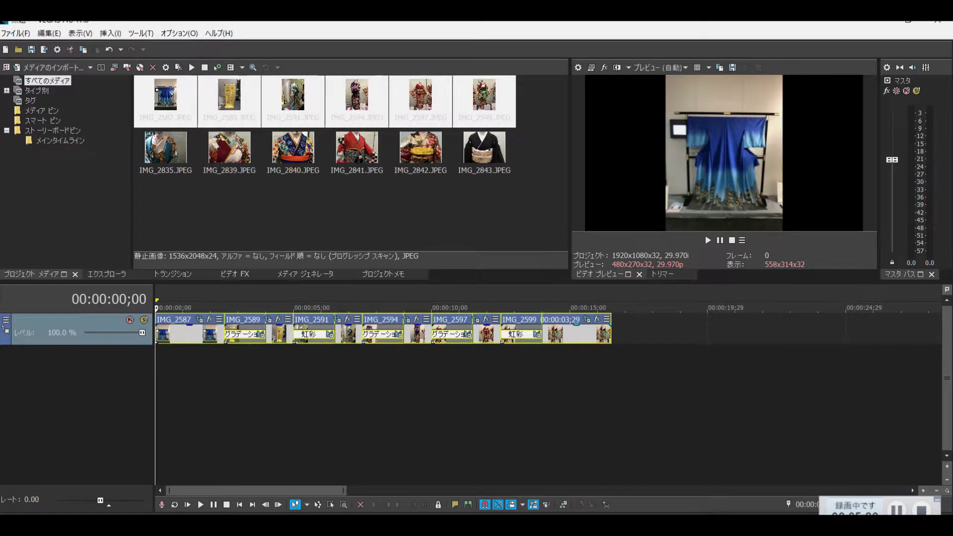
{"action": "key", "text": "Delete"}
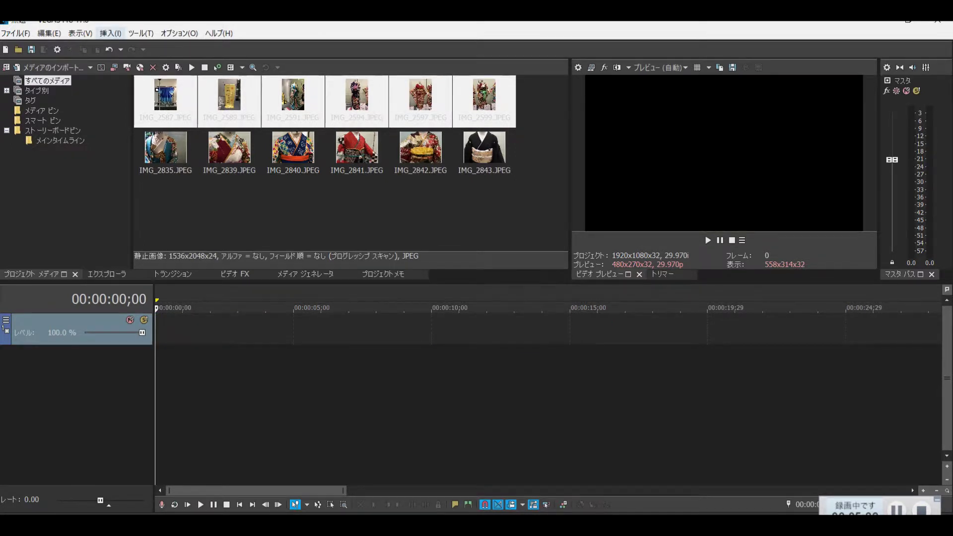
- Reopen the slideshow creator and select all six images in its list
{"action": "left_click", "coordinate": [110, 34]}
{"action": "key", "text": "Down"}
{"action": "key", "text": "Down"}
{"action": "key", "text": "Down"}
{"action": "key", "text": "Down"}
{"action": "key", "text": "Down"}
{"action": "key", "text": "Down"}
{"action": "key", "text": "Down"}
{"action": "key", "text": "Down"}
{"action": "key", "text": "Down"}
{"action": "key", "text": "Down"}
{"action": "key", "text": "Down"}
{"action": "key", "text": "Down"}
{"action": "key", "text": "Down"}
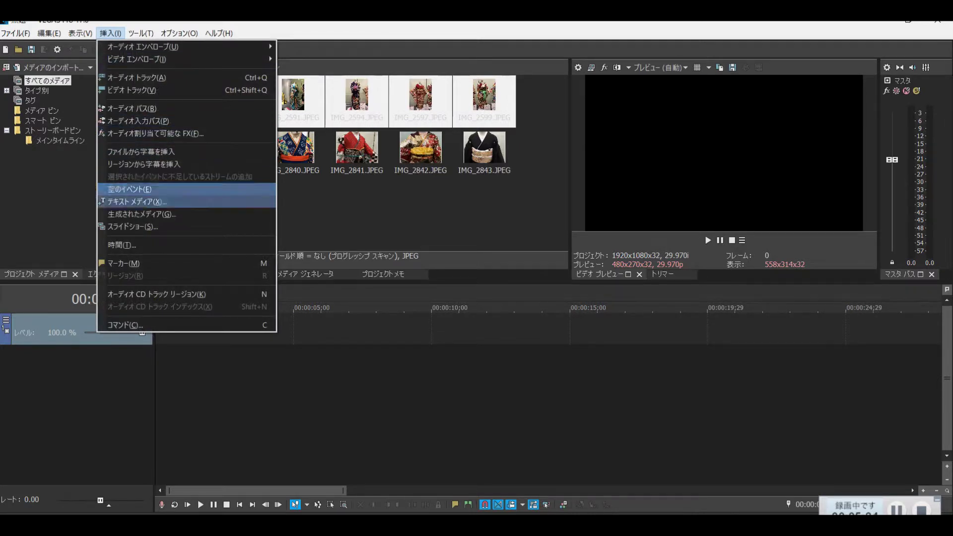
{"action": "key", "text": "Return"}
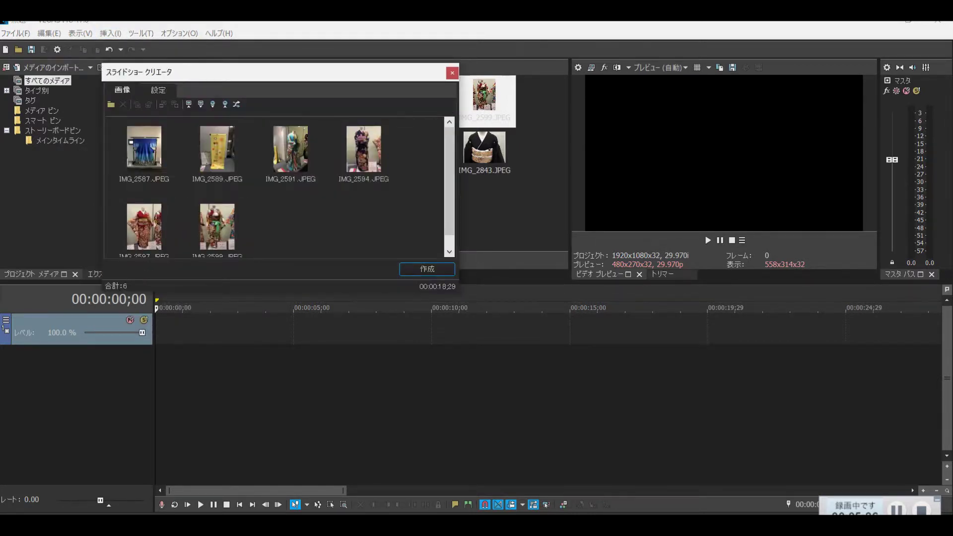
{"action": "key", "text": "ctrl+a"}
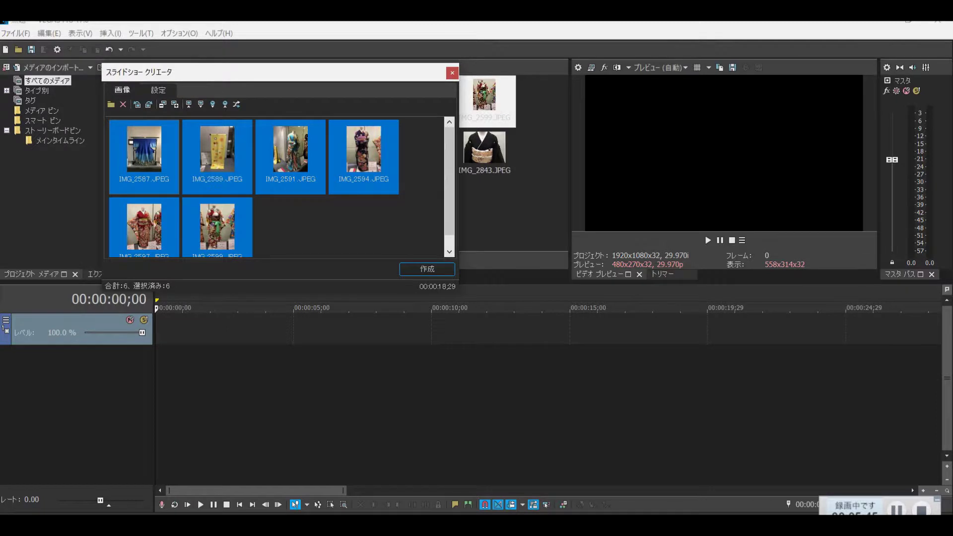
- Set the slideshow's start position to 00:00:00;00, the time per image to 12.00 seconds and the overlap to 1.50 seconds
{"action": "key", "text": "ctrl+Tab"}
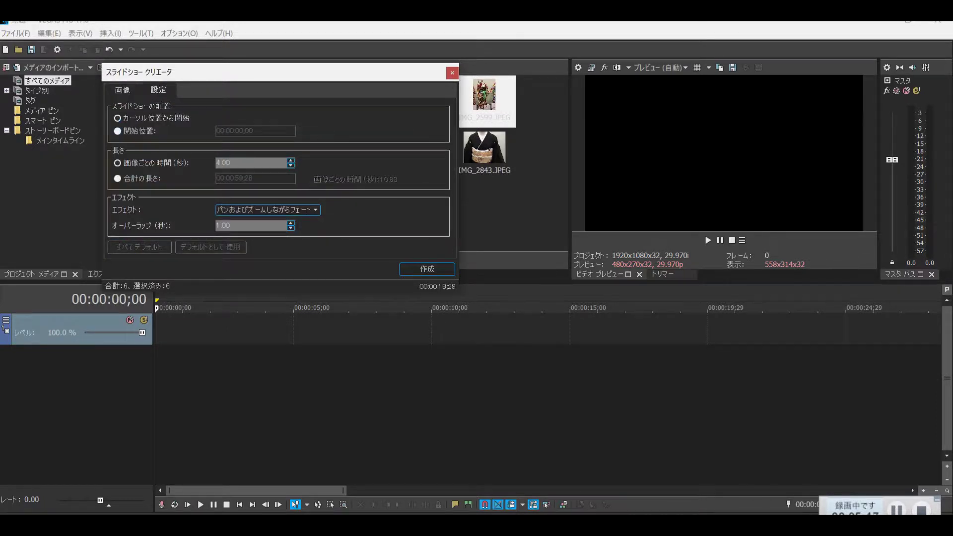
{"action": "key", "text": "Down"}
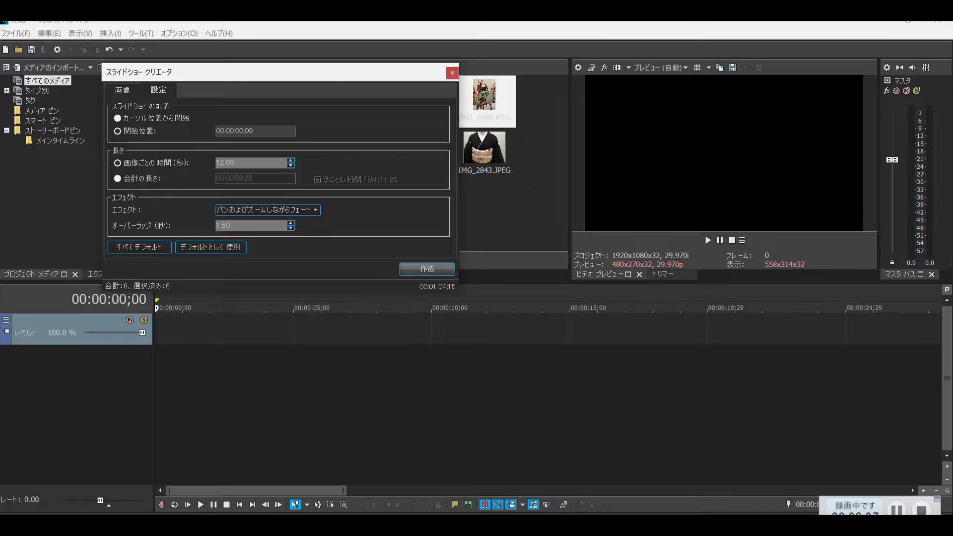
- Create the slideshow with the パンおよびズームしながらフェード effect and play it from the start of the timeline
{"action": "left_click", "coordinate": [427, 269]}
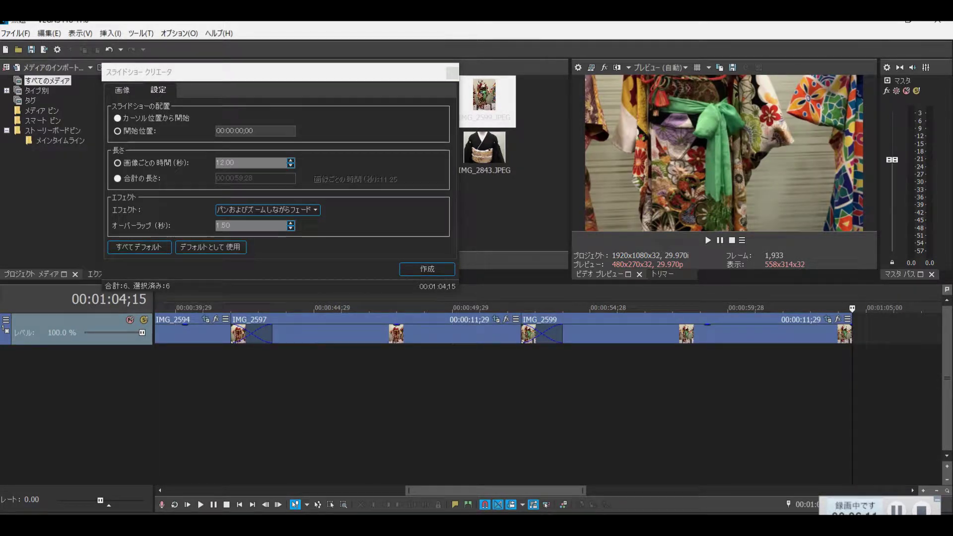
{"action": "left_click_drag", "start_coordinate": [852, 308], "coordinate": [62, 308]}
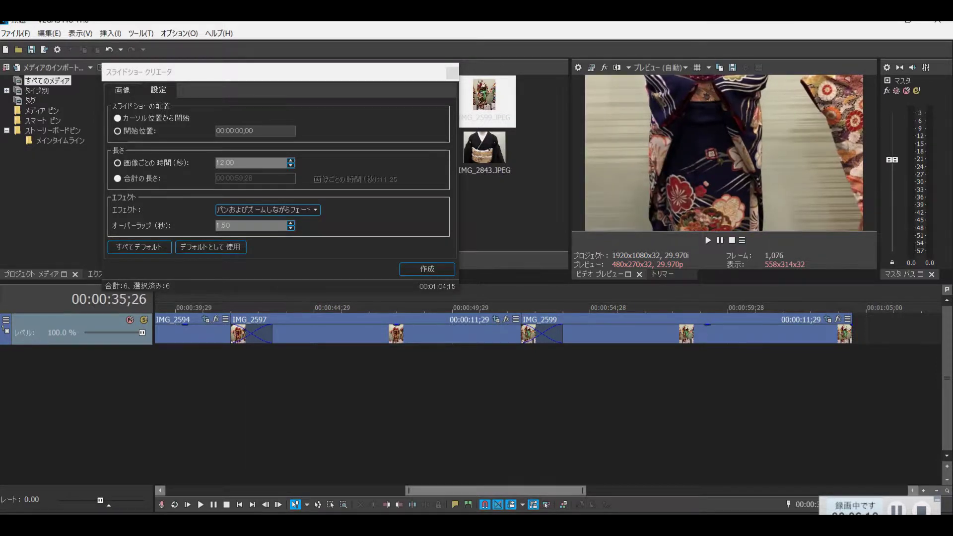
{"action": "left_click_drag", "start_coordinate": [495, 491], "coordinate": [258, 491]}
{"action": "left_click", "coordinate": [171, 309]}
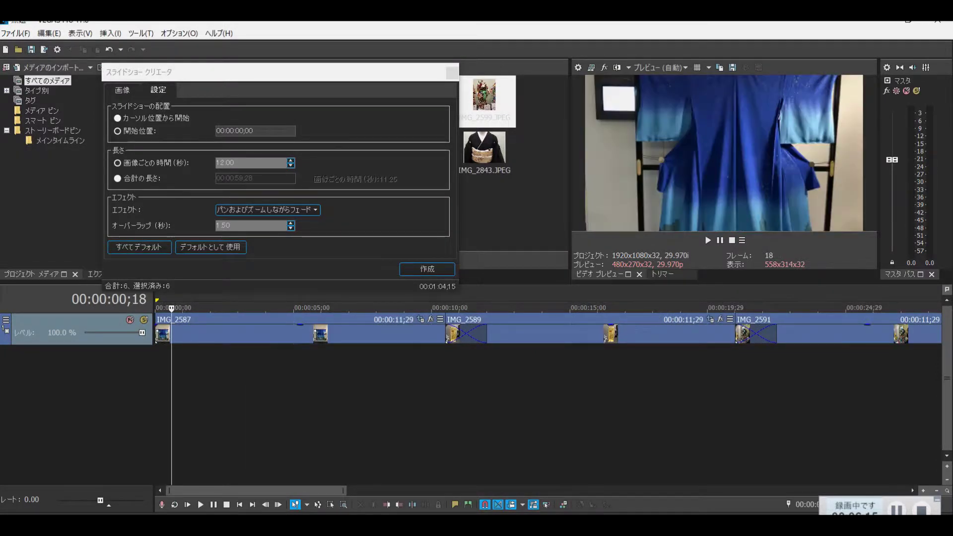
{"action": "left_click_drag", "start_coordinate": [171, 308], "coordinate": [156, 308]}
{"action": "key", "text": "space"}
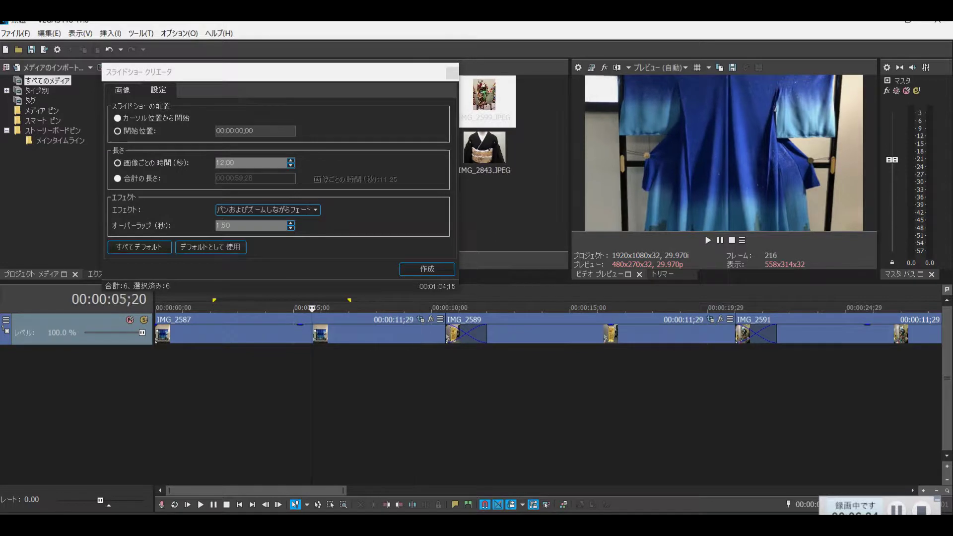
- Close the slideshow creator and apply the (デフォルト) pan/crop preset to IMG_2587 at 00:00:00;00
{"action": "key", "text": "ctrl+Home"}
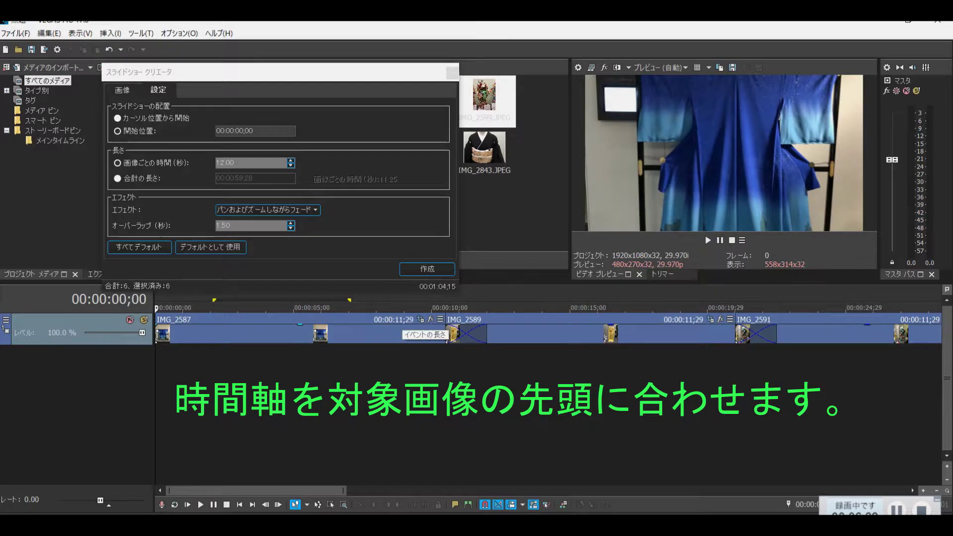
{"action": "left_click", "coordinate": [452, 73]}
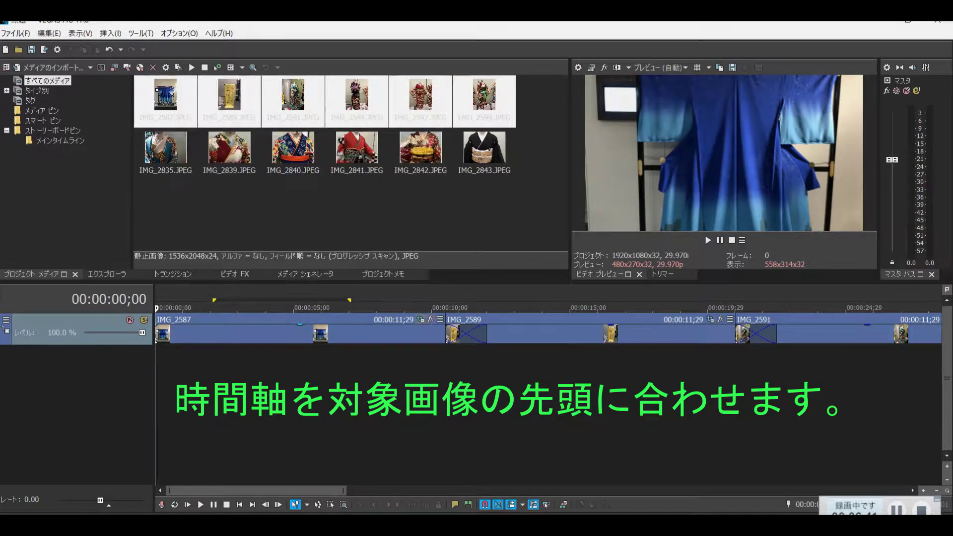
{"action": "left_click", "coordinate": [421, 320]}
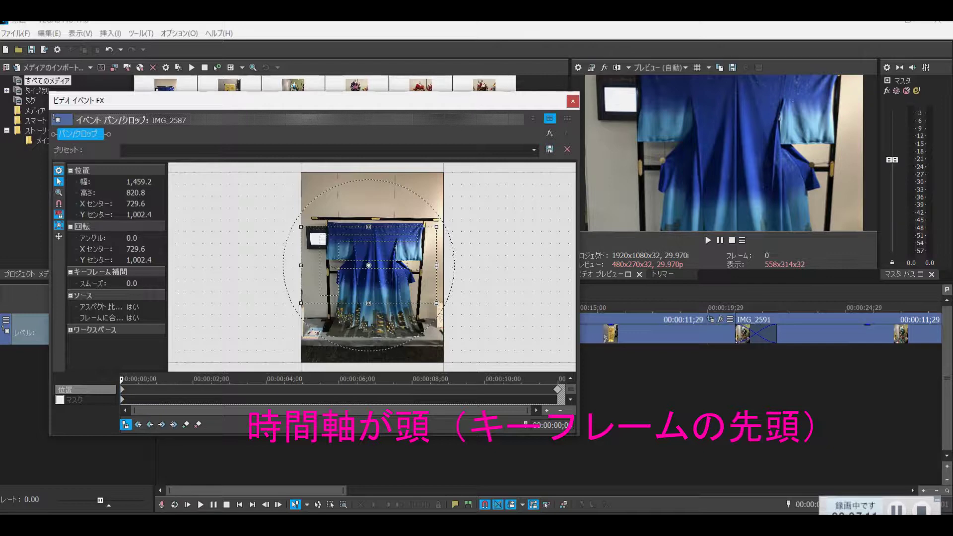
{"action": "left_click", "coordinate": [534, 149]}
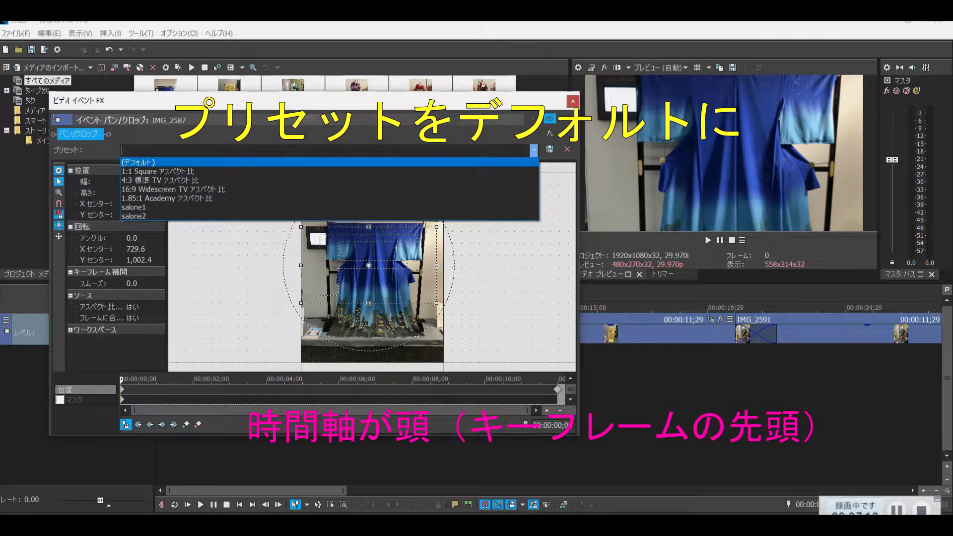
{"action": "key", "text": "Return"}
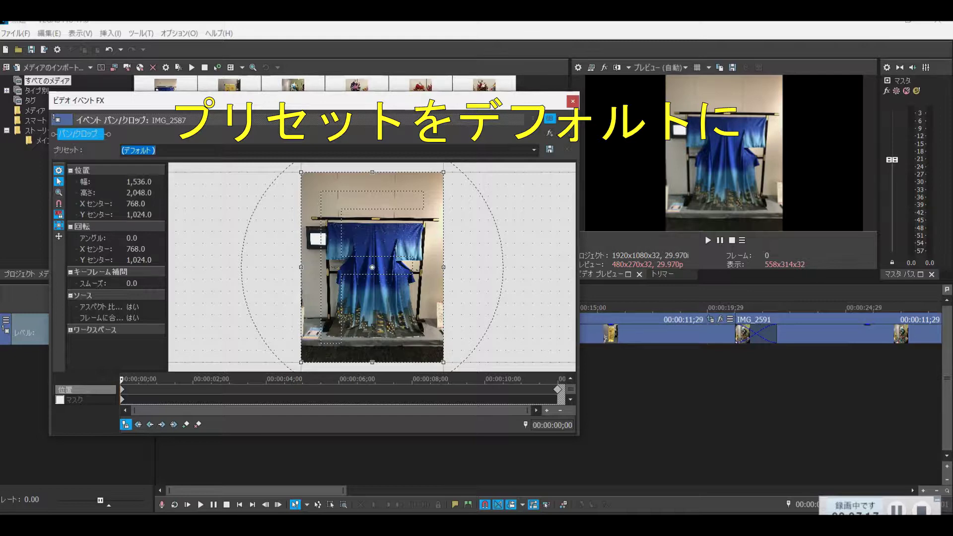
- Shrink the first keyframe's crop frame to about 1,214 x 1,619 and move it down over the blue kimono
{"action": "left_click_drag", "start_coordinate": [443, 362], "coordinate": [431, 345]}
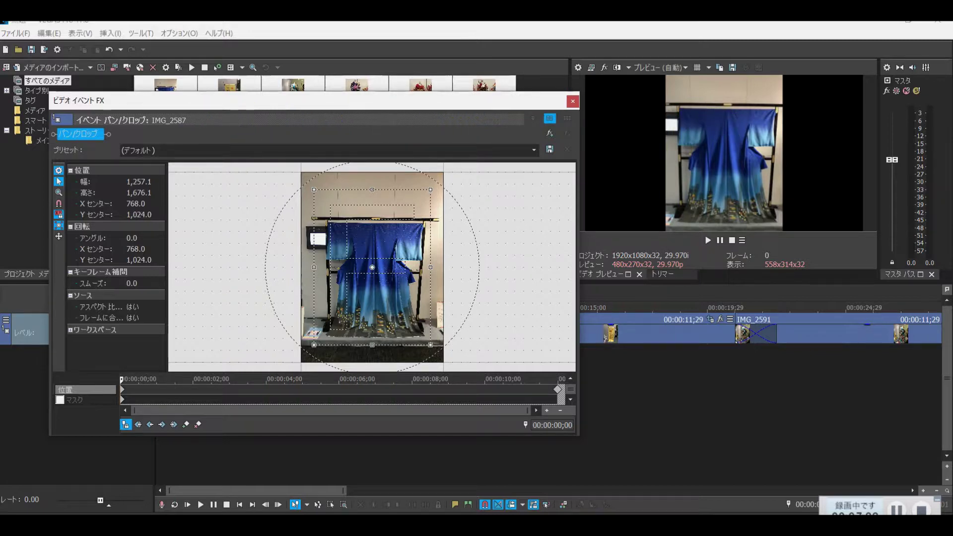
{"action": "scroll", "coordinate": [372, 267], "scroll_direction": "up", "scroll_amount": 1}
{"action": "left_click_drag", "start_coordinate": [372, 267], "coordinate": [372, 264]}
{"action": "key", "text": "Down"}
{"action": "key", "text": "Down"}
{"action": "key", "text": "Down"}
{"action": "key", "text": "Down"}
{"action": "key", "text": "Down"}
{"action": "key", "text": "Down"}
{"action": "key", "text": "Down"}
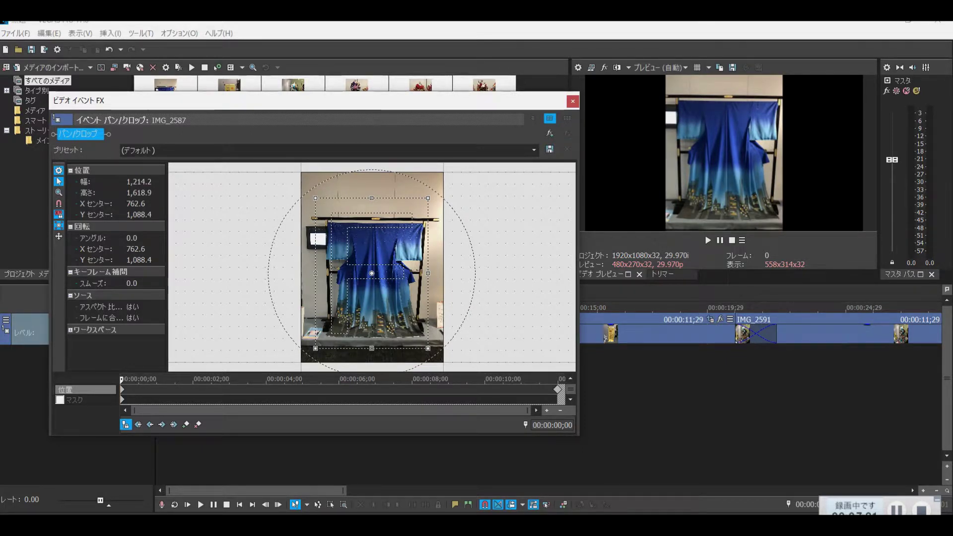
- Add a 16:9 Widescreen TV keyframe at 00:00:05;13, framing the kimono's upper half at about 1,208 x 680
{"action": "left_click", "coordinate": [318, 380]}
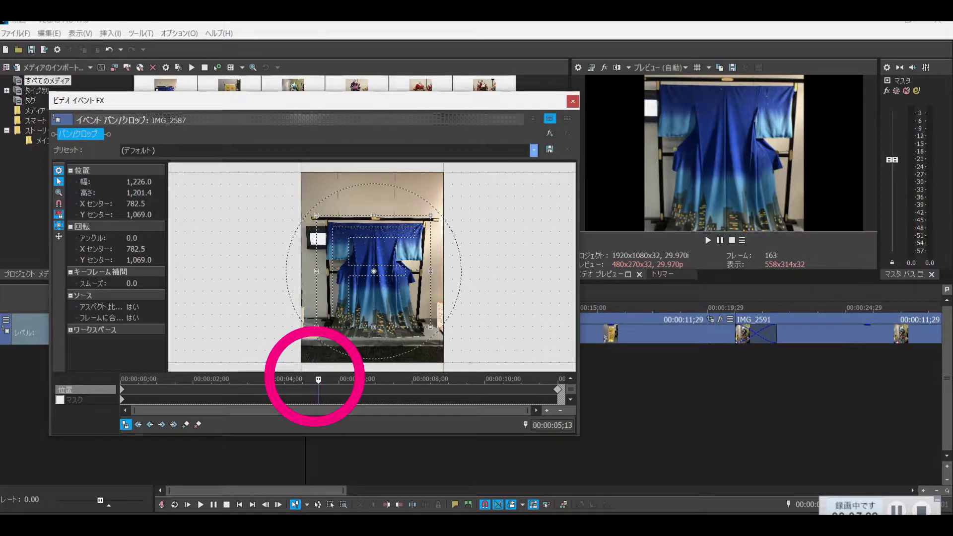
{"action": "left_click", "coordinate": [533, 150]}
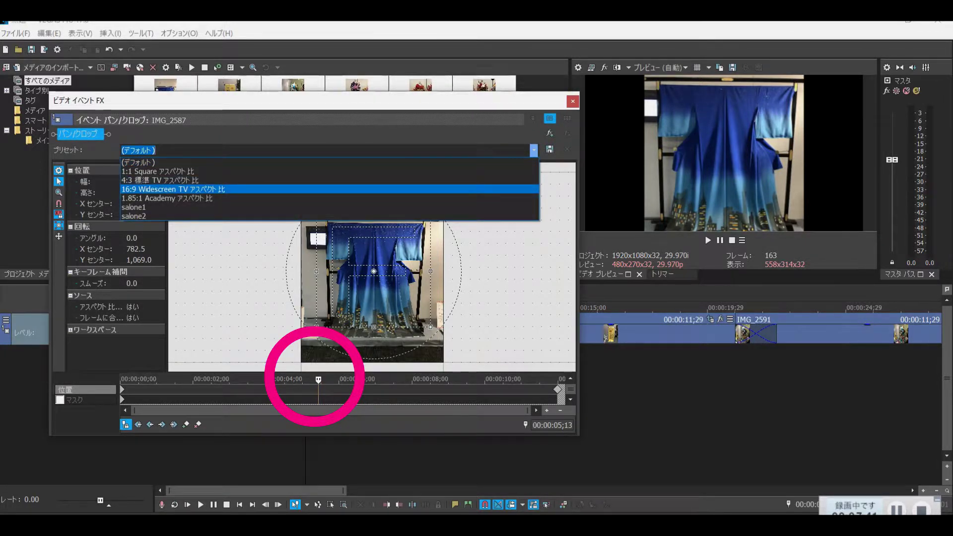
{"action": "key", "text": "Return"}
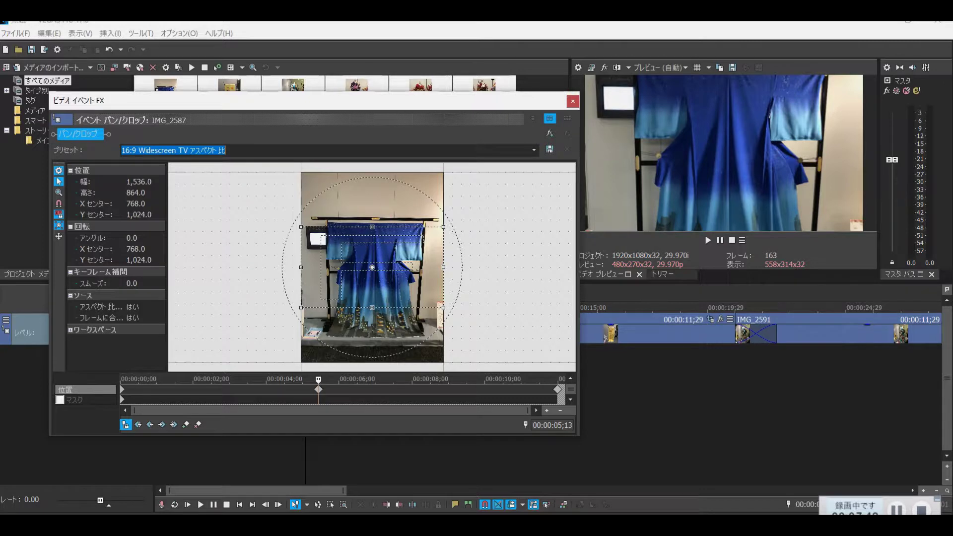
{"action": "left_click_drag", "start_coordinate": [372, 268], "coordinate": [378, 248]}
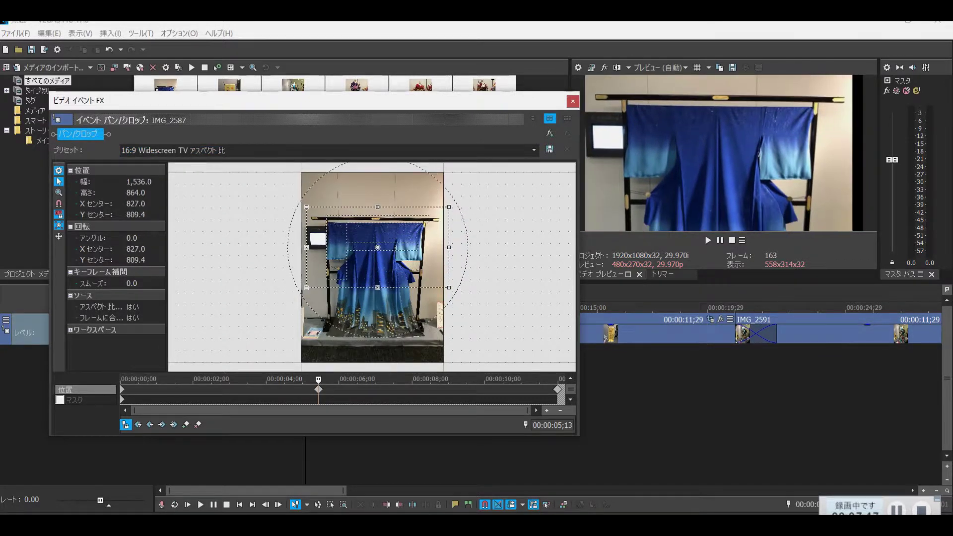
{"action": "left_click_drag", "start_coordinate": [449, 207], "coordinate": [435, 215]}
{"action": "left_click_drag", "start_coordinate": [320, 216], "coordinate": [322, 216]}
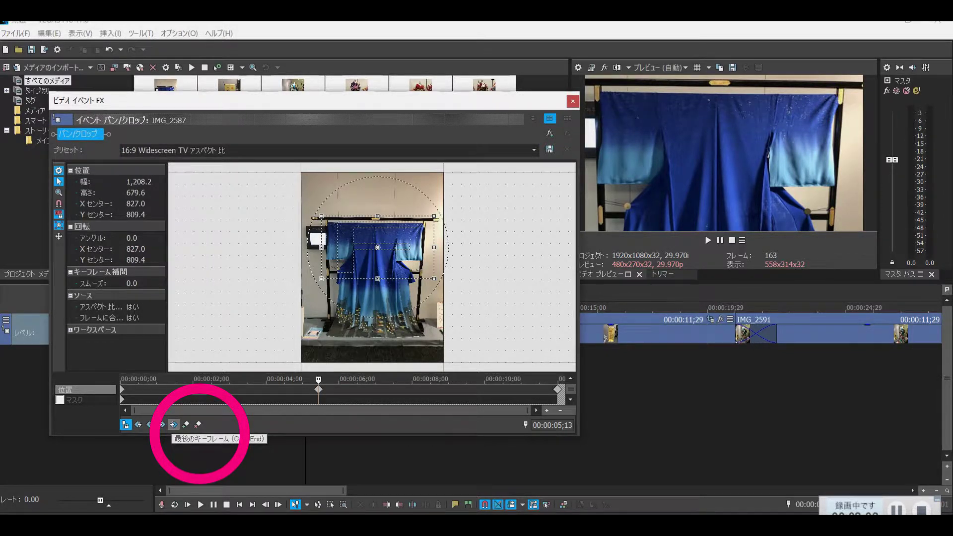
- Add a keyframe at 00:00:11;07 with the crop frame moved down to the kimono's hem, centred at about 793, 1,485
{"action": "left_click", "coordinate": [174, 424]}
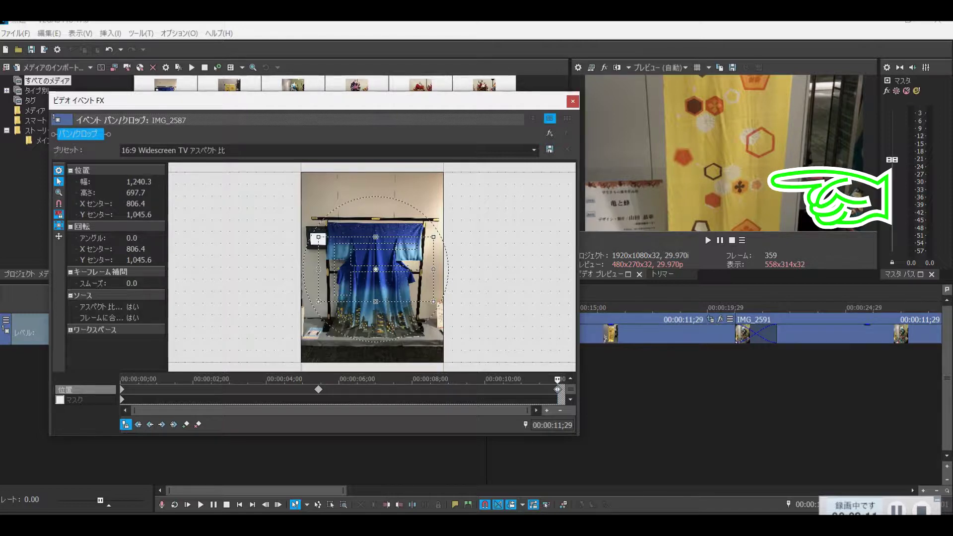
{"action": "key", "text": "Left"}
{"action": "key", "text": "Left"}
{"action": "key", "text": "Left"}
{"action": "key", "text": "Left"}
{"action": "key", "text": "Left"}
{"action": "key", "text": "Left"}
{"action": "key", "text": "Left"}
{"action": "key", "text": "Left"}
{"action": "key", "text": "Left"}
{"action": "key", "text": "Left"}
{"action": "key", "text": "Left"}
{"action": "key", "text": "Left"}
{"action": "key", "text": "Left"}
{"action": "key", "text": "Left"}
{"action": "key", "text": "Left"}
{"action": "key", "text": "Left"}
{"action": "key", "text": "Left"}
{"action": "key", "text": "Left"}
{"action": "key", "text": "Left"}
{"action": "key", "text": "Left"}
{"action": "key", "text": "Left"}
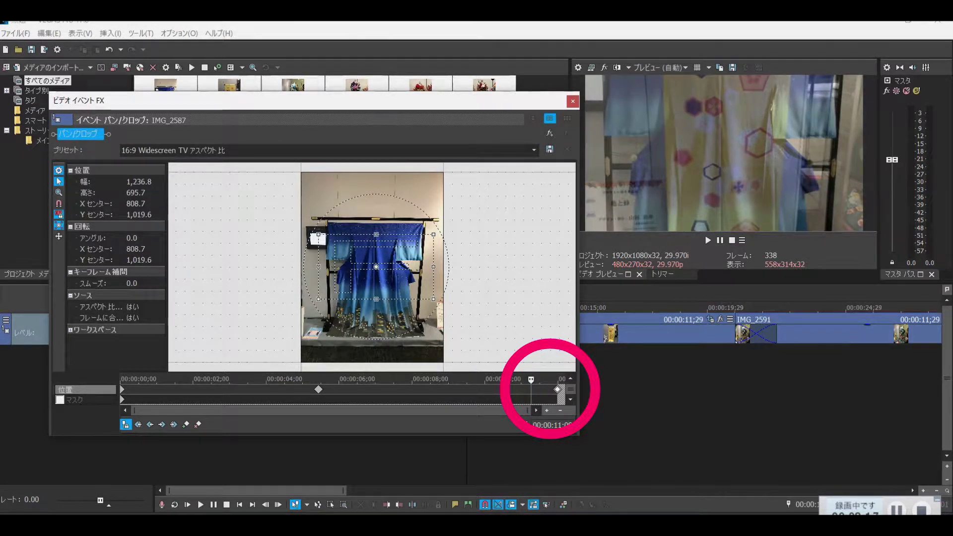
{"action": "key", "text": "Left"}
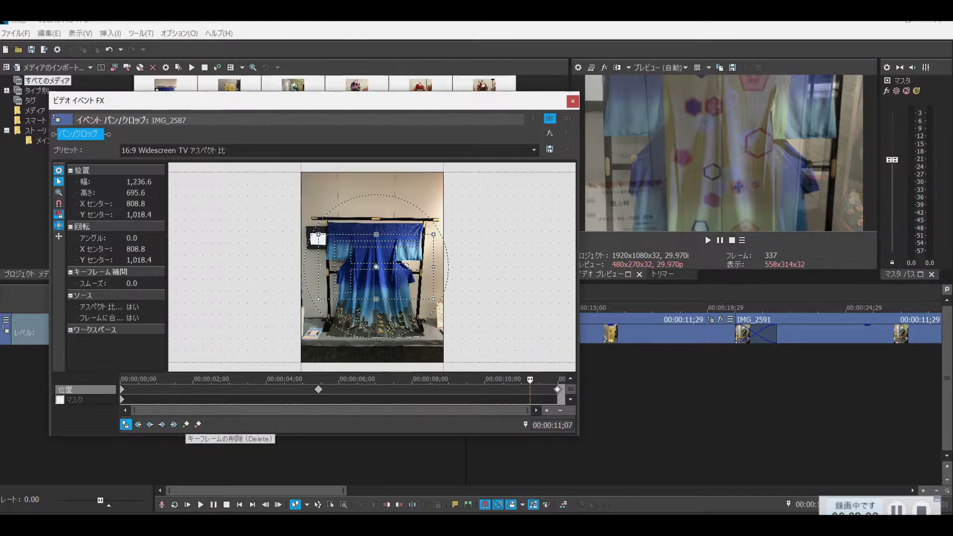
{"action": "left_click_drag", "start_coordinate": [376, 266], "coordinate": [378, 321]}
{"action": "left_click_drag", "start_coordinate": [376, 268], "coordinate": [375, 310]}
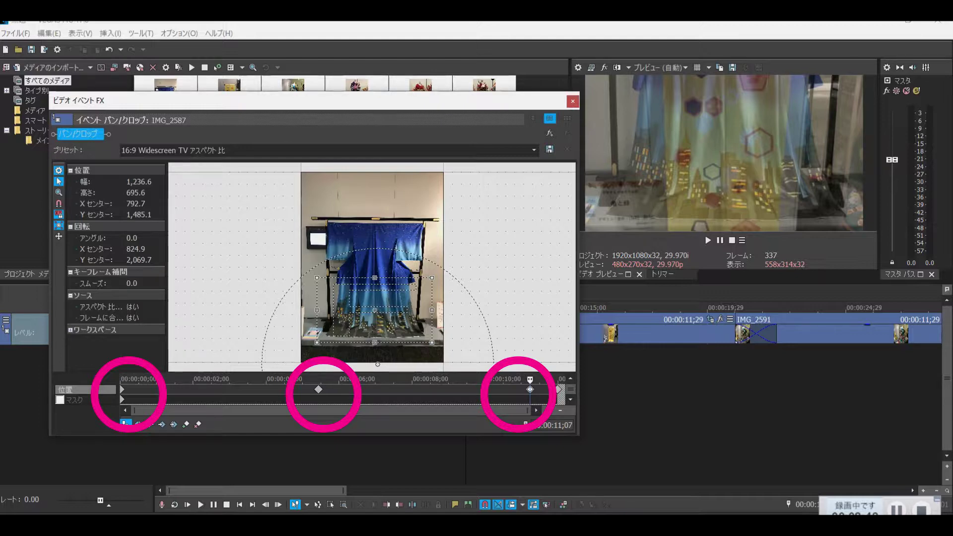
- Save the crop of the 00:00:11;07 keyframe as a preset named tate2
{"action": "left_click", "coordinate": [173, 149]}
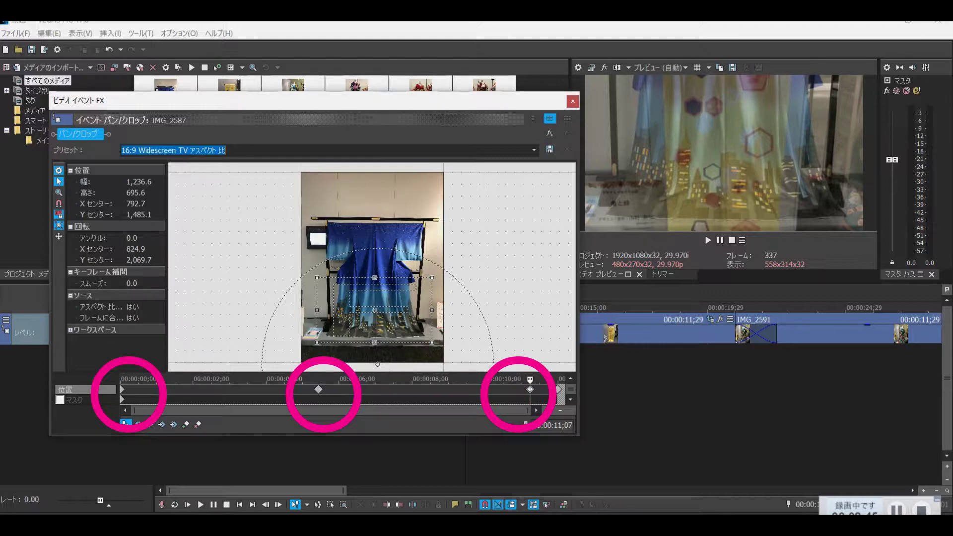
{"action": "key", "text": "Delete"}
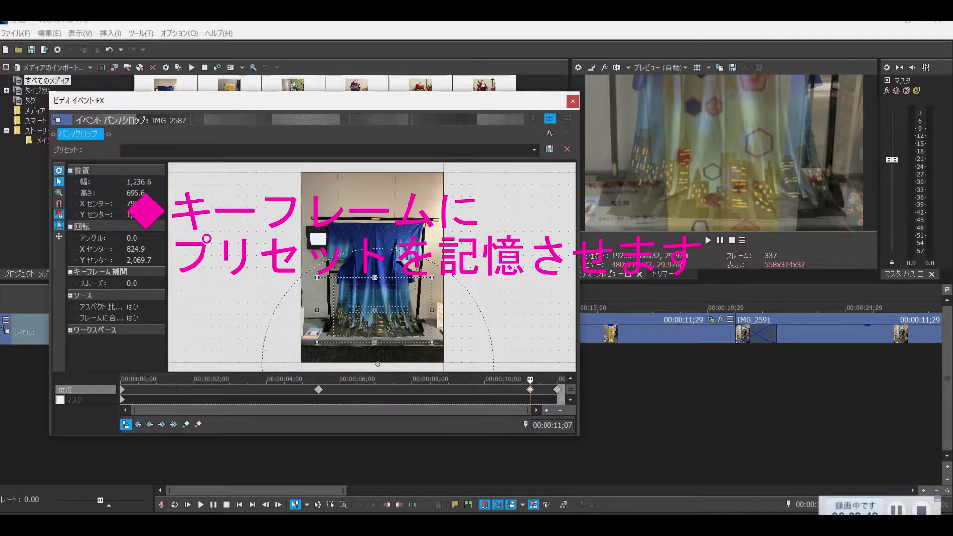
{"action": "type", "text": "tate2"}
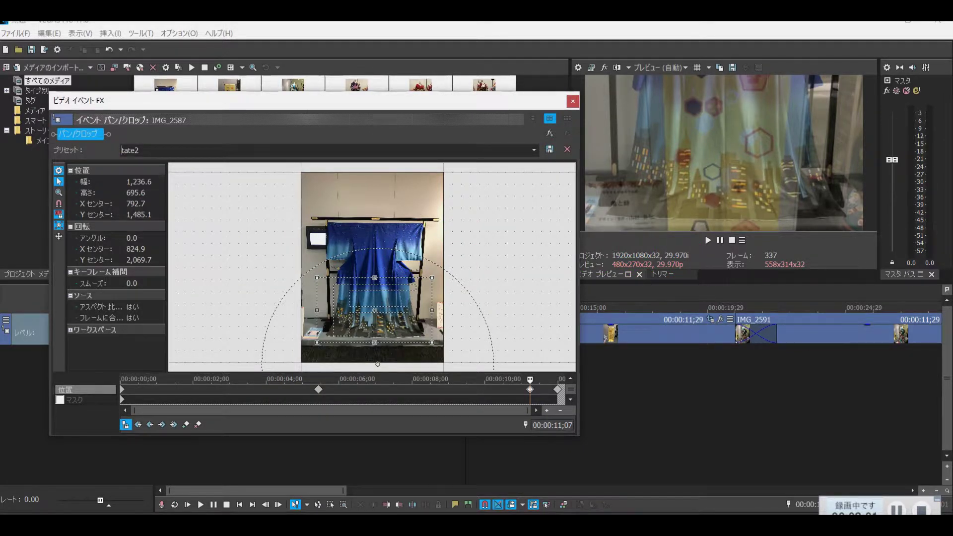
- Save the crop of the 00:00:05;13 keyframe as a preset named tate1 and close the pan/crop window
{"action": "left_click", "coordinate": [318, 389]}
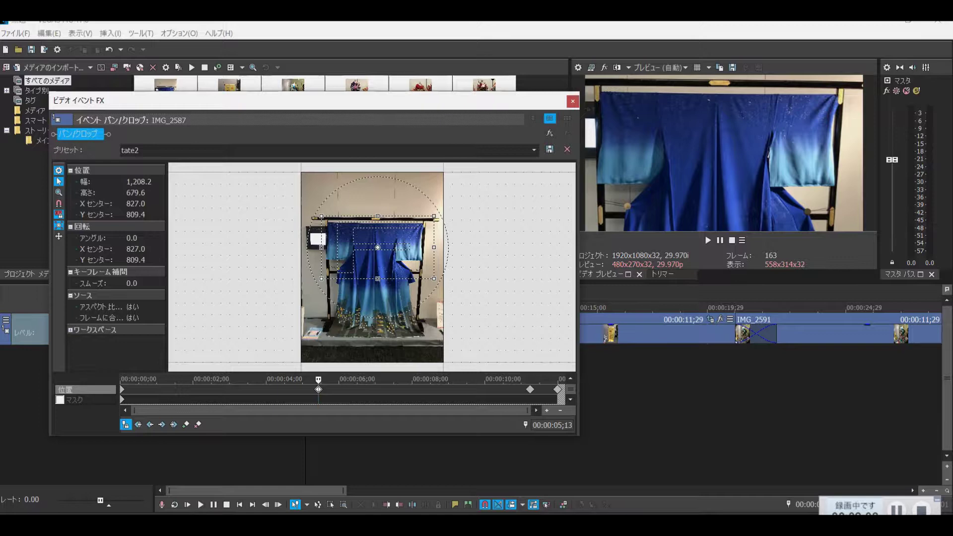
{"action": "left_click", "coordinate": [130, 150]}
{"action": "left_click", "coordinate": [139, 150]}
{"action": "left_click", "coordinate": [550, 149]}
{"action": "left_click", "coordinate": [573, 101]}
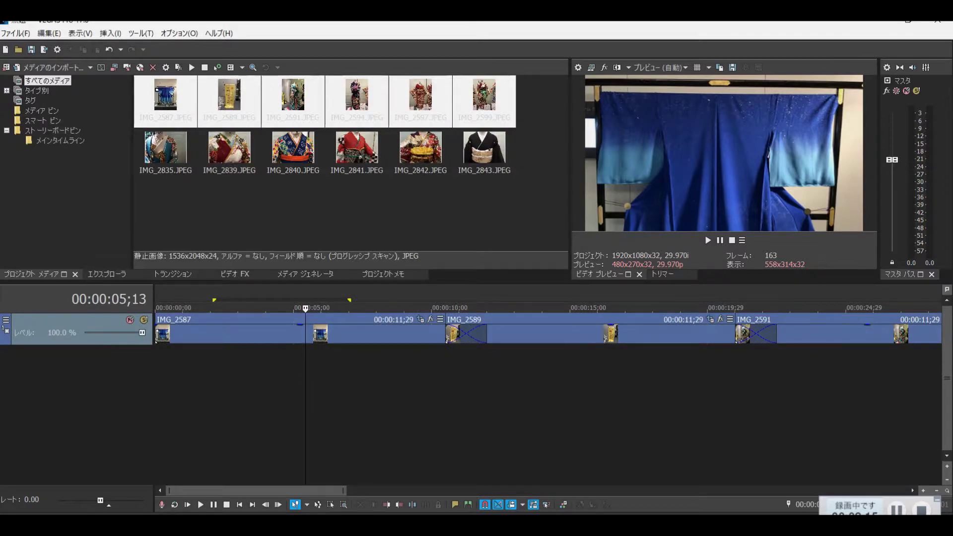
- Play the timeline from the start through the transition into IMG_2589 to check the pan and zoom
{"action": "left_click_drag", "start_coordinate": [306, 308], "coordinate": [204, 309]}
{"action": "key", "text": "Home"}
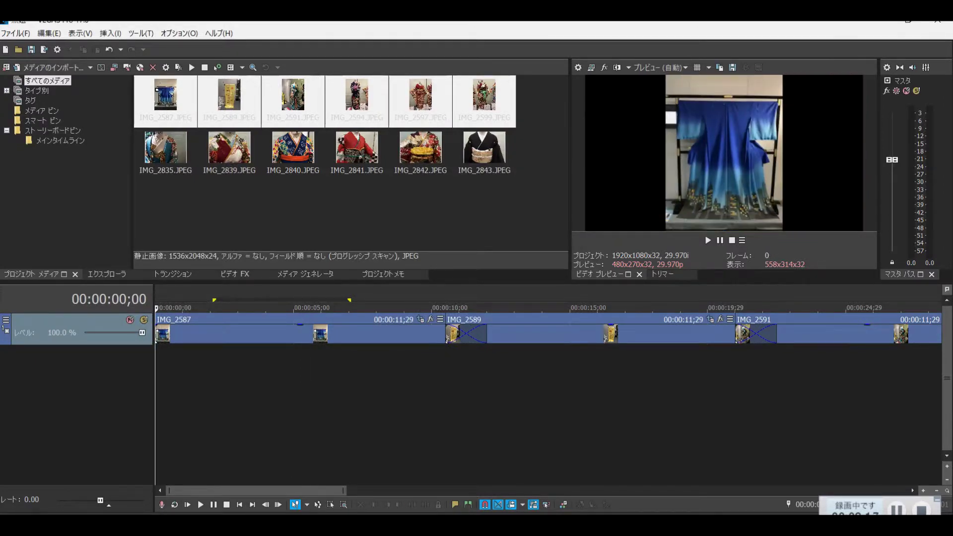
{"action": "key", "text": "space"}
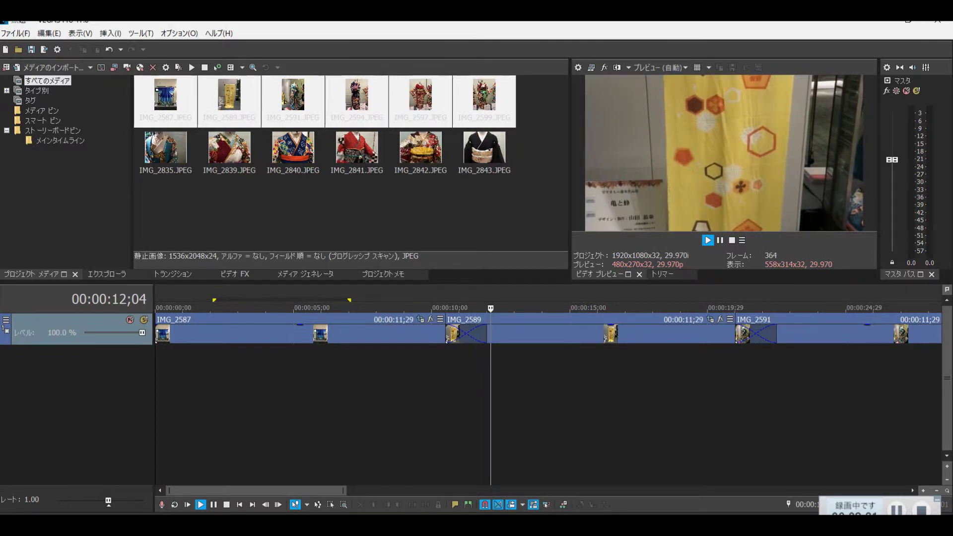
{"action": "key", "text": "Return"}
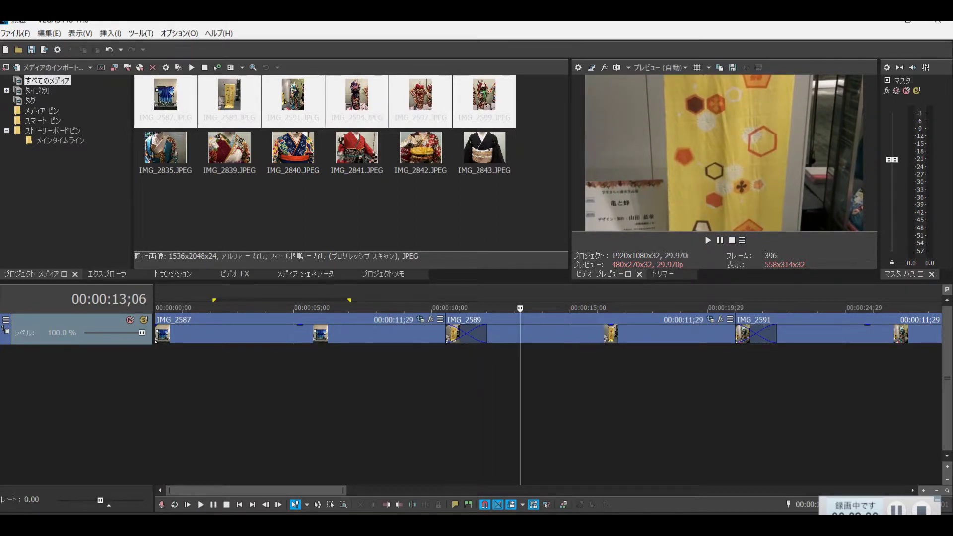
- Place the timeline cursor at 00:00:11;22 and apply the (デフォルト) pan/crop preset to IMG_2589 there
{"action": "left_click_drag", "start_coordinate": [520, 308], "coordinate": [479, 308]}
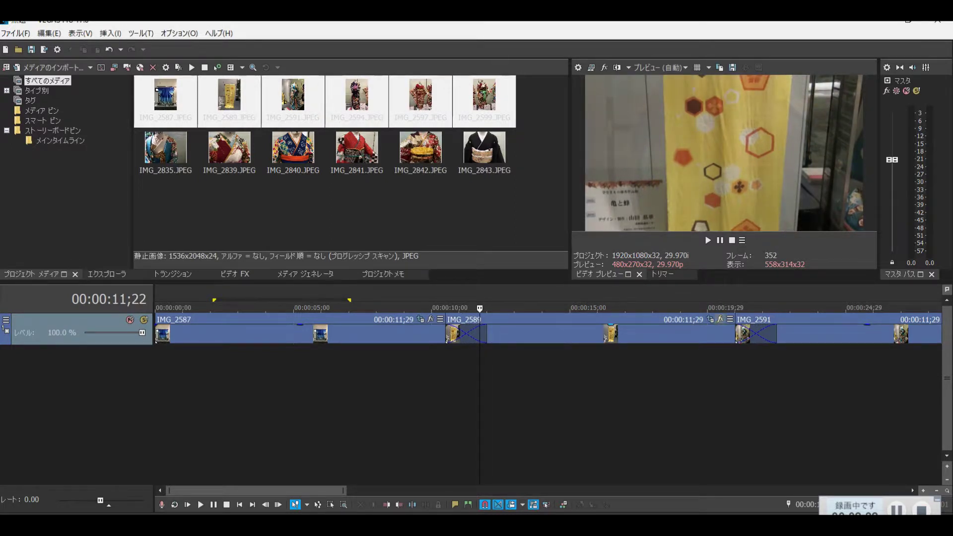
{"action": "left_click", "coordinate": [710, 319]}
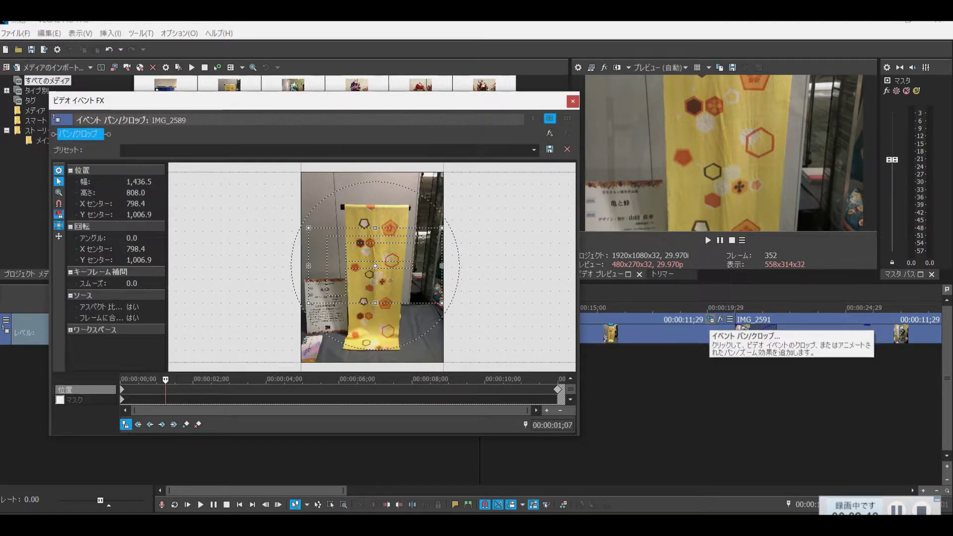
{"action": "left_click", "coordinate": [533, 150]}
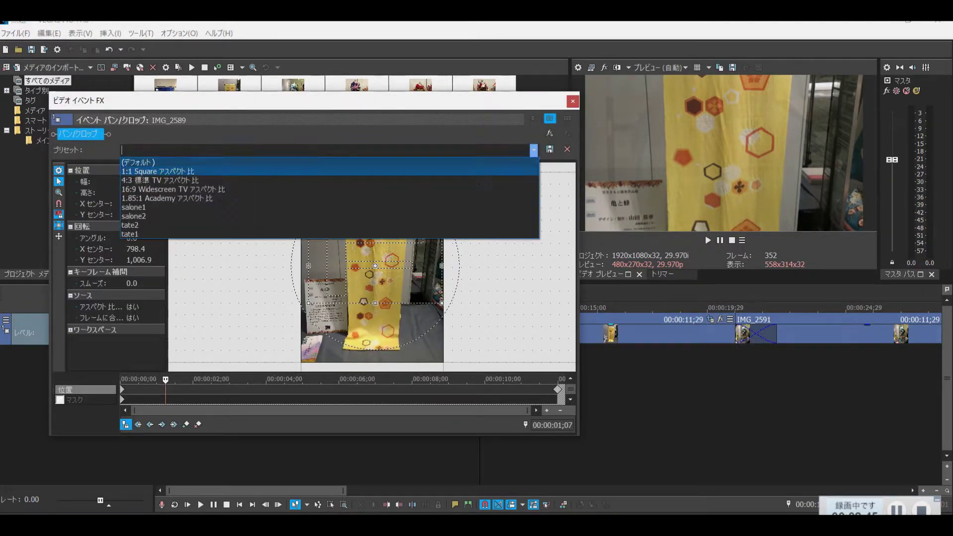
{"action": "left_click", "coordinate": [138, 163]}
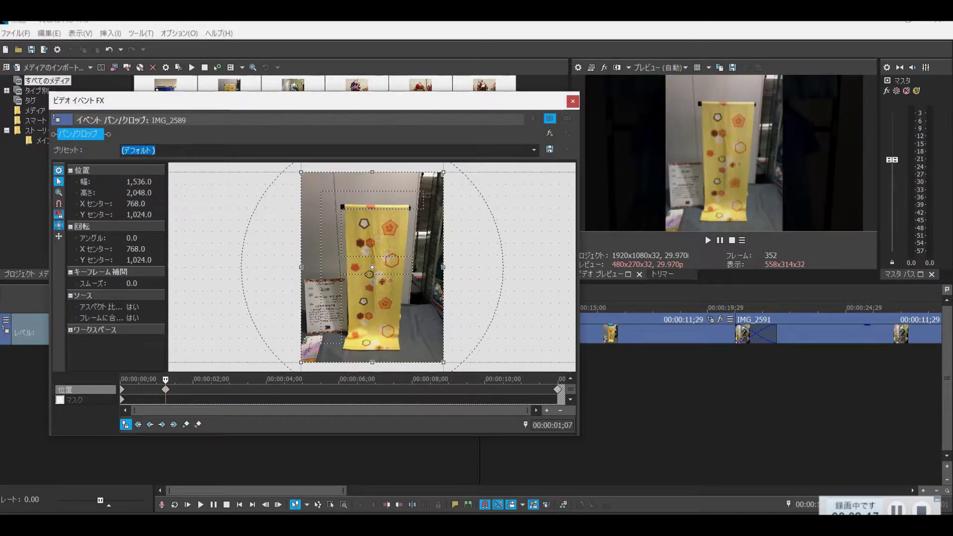
- Resize IMG_2589's crop frame to about 1,265 x 1,687 and move it down to centre on the yellow cloth
{"action": "left_click_drag", "start_coordinate": [444, 172], "coordinate": [429, 192]}
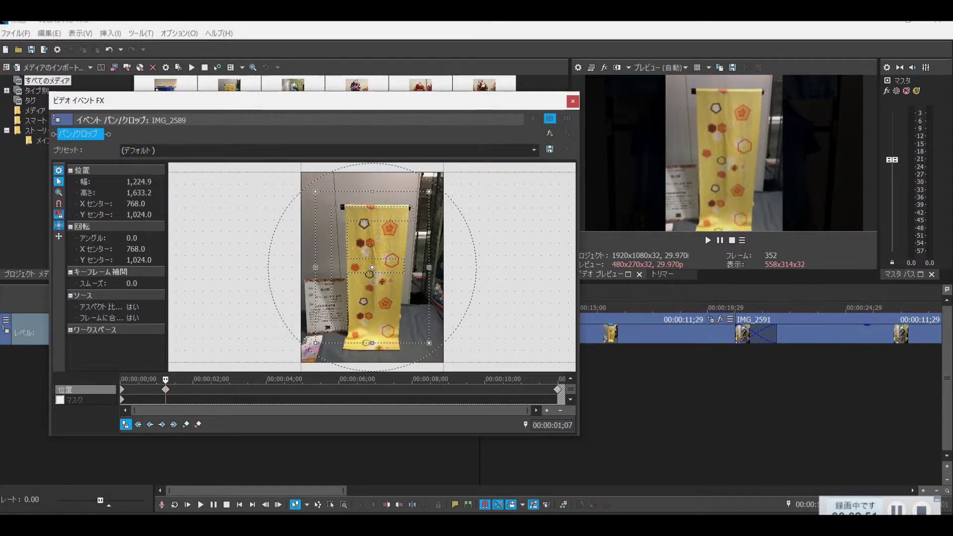
{"action": "left_click_drag", "start_coordinate": [372, 267], "coordinate": [372, 277]}
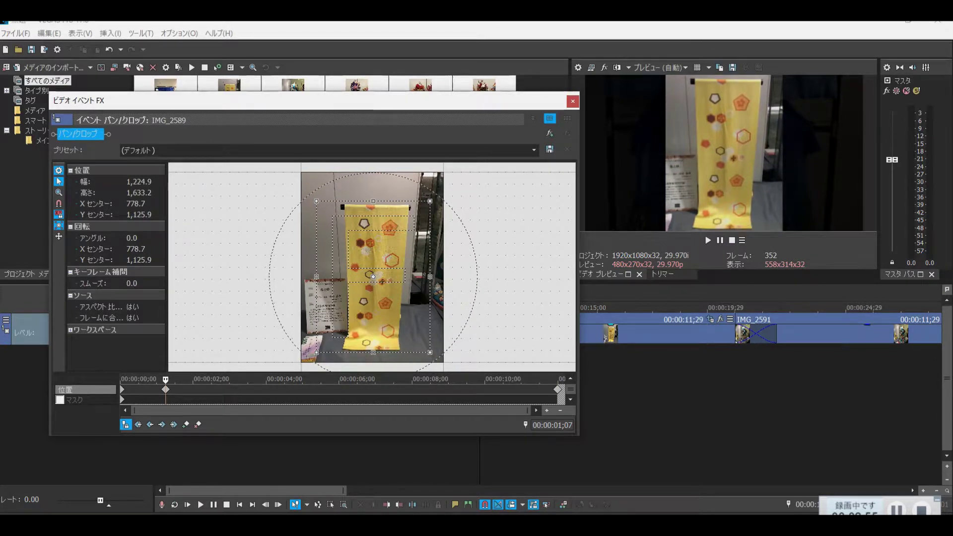
{"action": "left_click_drag", "start_coordinate": [430, 201], "coordinate": [432, 199]}
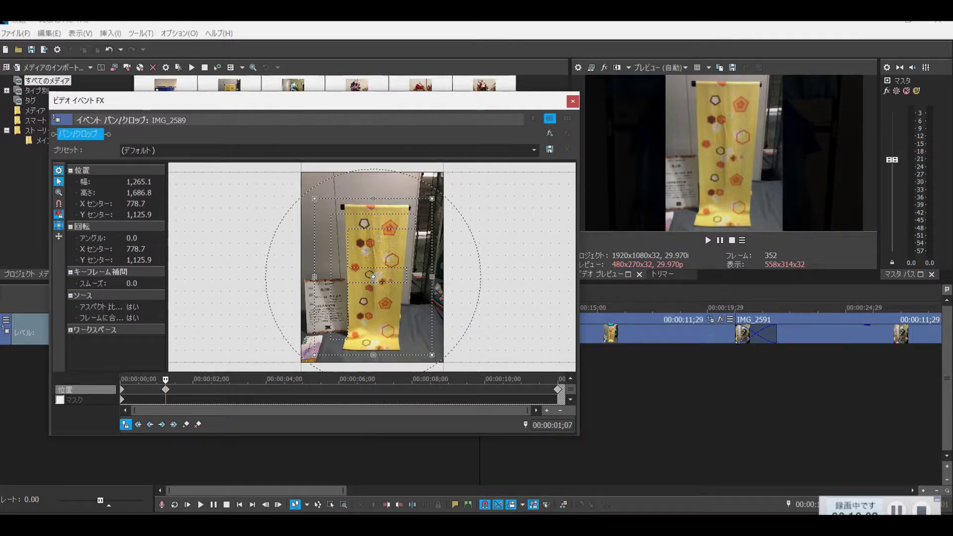
- At 00:00:05;14 in IMG_2589, apply the tate1 crop preset and move its frame up to centre at about 811, 611 on the cloth's top
{"action": "left_click", "coordinate": [320, 380]}
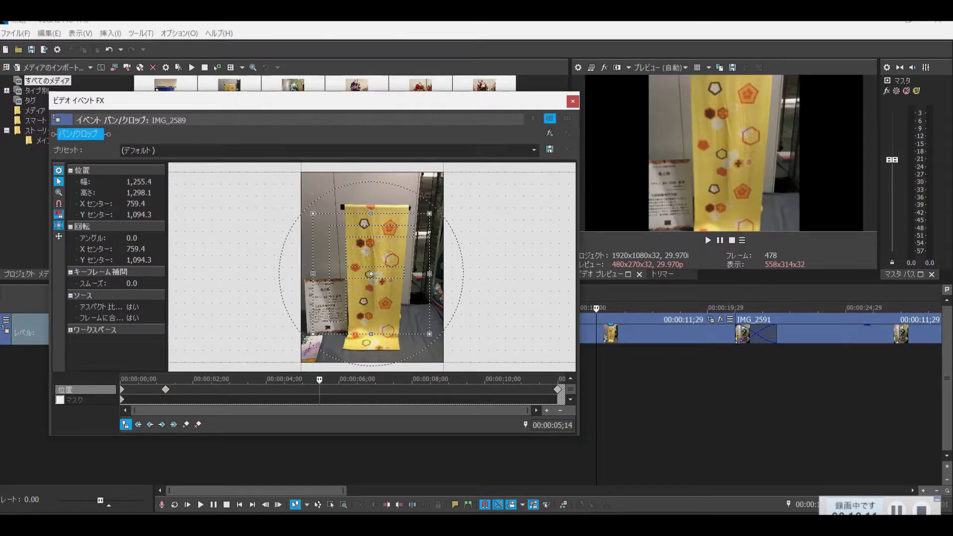
{"action": "left_click", "coordinate": [533, 150]}
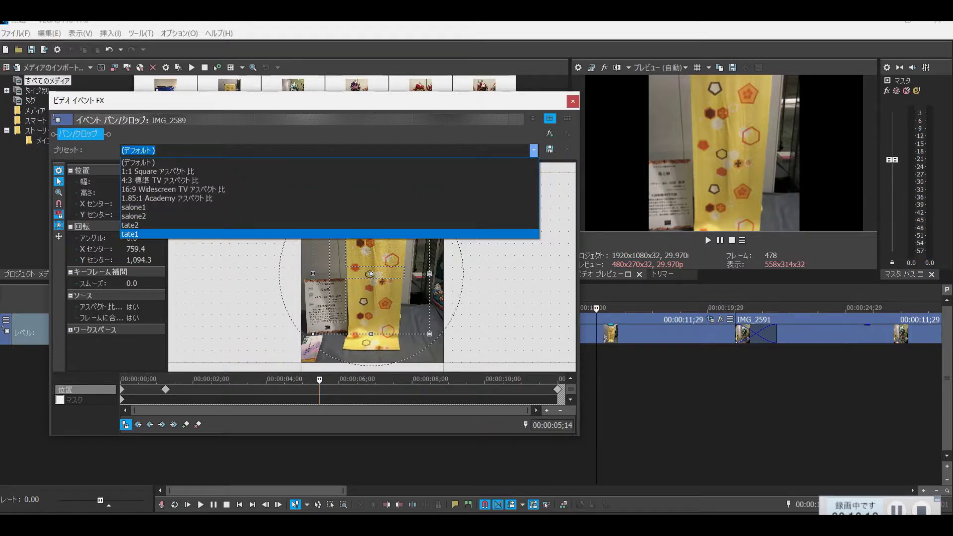
{"action": "key", "text": "Return"}
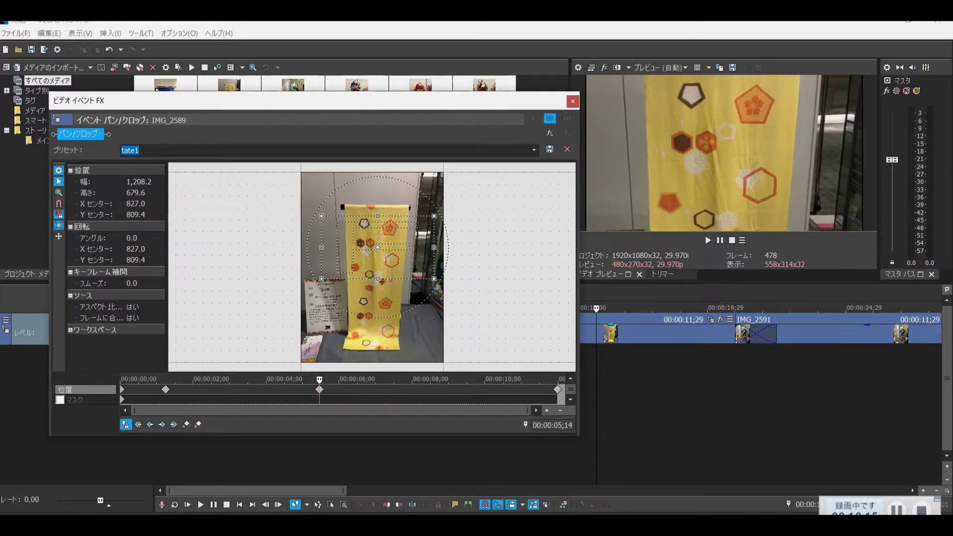
{"action": "left_click_drag", "start_coordinate": [377, 247], "coordinate": [377, 229]}
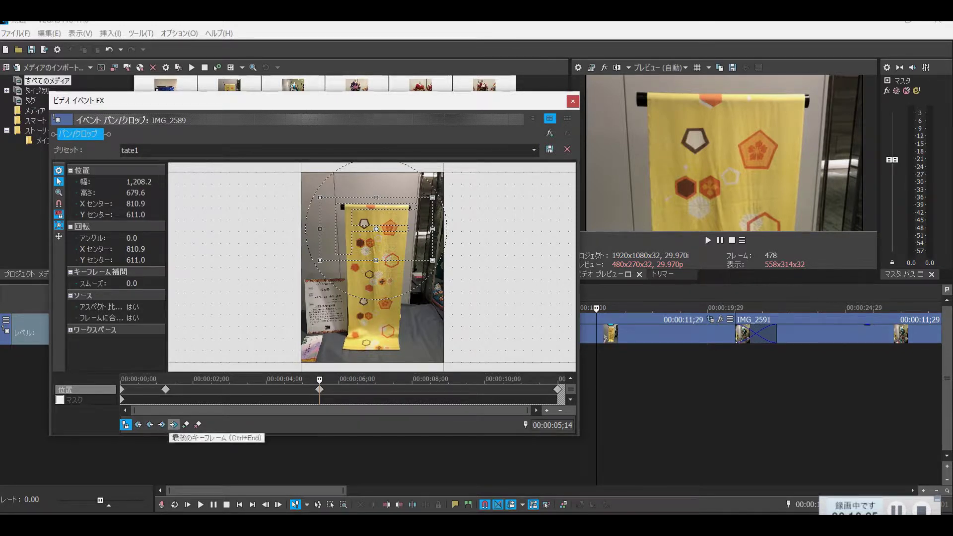
- At 00:00:11;05 in IMG_2589, apply the tate2 preset, move its frame down to centre at about 787, 1,635, and close the pan/crop window
{"action": "left_click", "coordinate": [173, 425]}
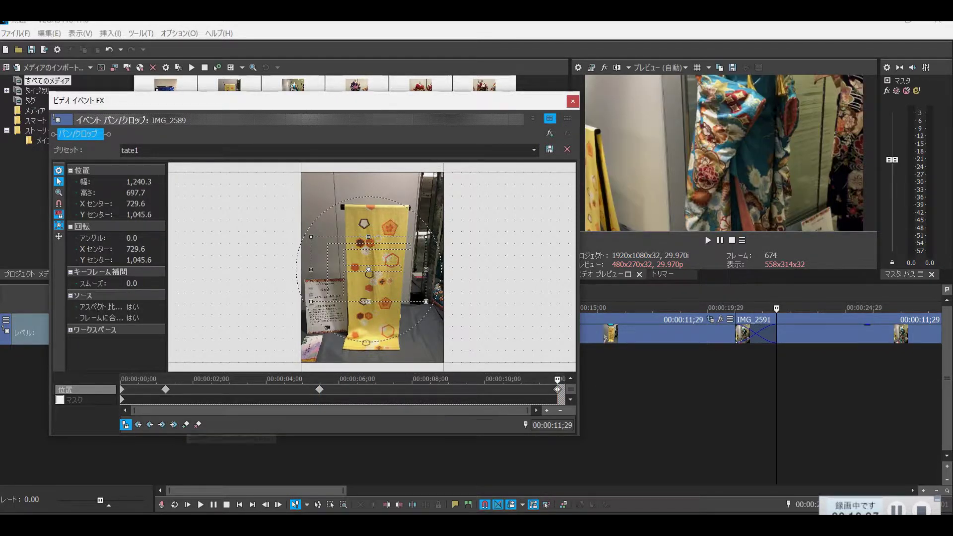
{"action": "key", "text": "Left"}
{"action": "key", "text": "Left"}
{"action": "key", "text": "Left"}
{"action": "key", "text": "Left"}
{"action": "key", "text": "Left"}
{"action": "key", "text": "Left"}
{"action": "key", "text": "Left"}
{"action": "key", "text": "Left"}
{"action": "key", "text": "Left"}
{"action": "key", "text": "Left"}
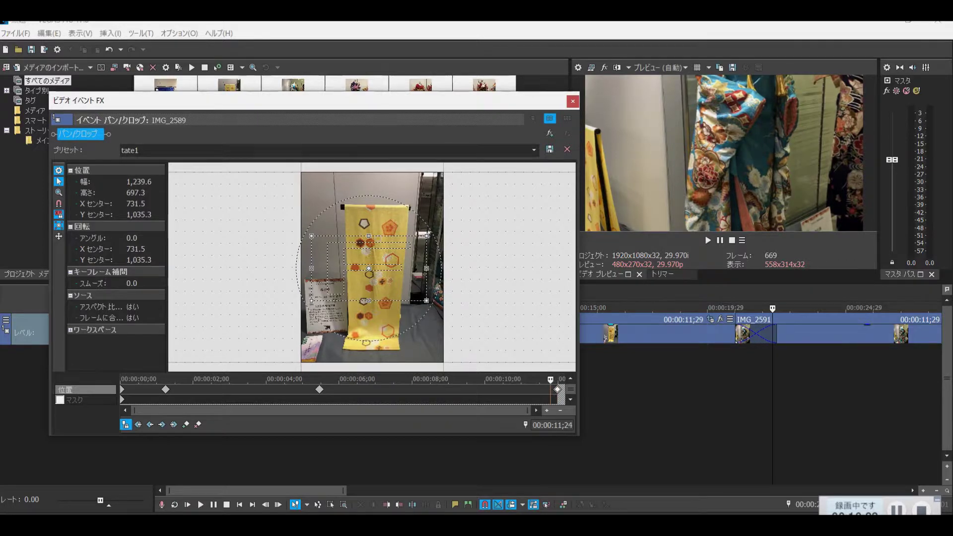
{"action": "key", "text": "Left"}
{"action": "key", "text": "Left"}
{"action": "key", "text": "Left"}
{"action": "key", "text": "Left"}
{"action": "key", "text": "Left"}
{"action": "key", "text": "Left"}
{"action": "key", "text": "Left"}
{"action": "key", "text": "Left"}
{"action": "key", "text": "Left"}
{"action": "key", "text": "Left"}
{"action": "key", "text": "Left"}
{"action": "key", "text": "Left"}
{"action": "key", "text": "Left"}
{"action": "key", "text": "Left"}
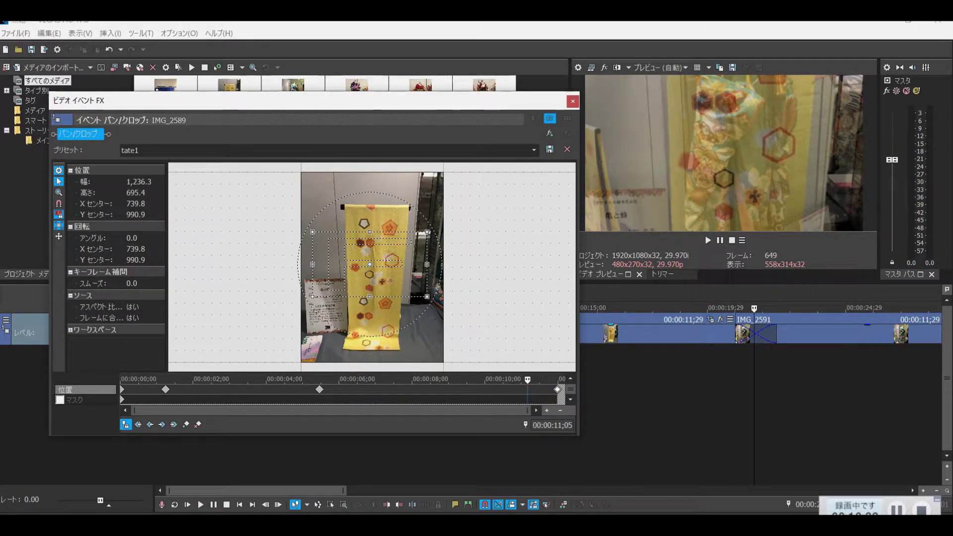
{"action": "left_click", "coordinate": [534, 150]}
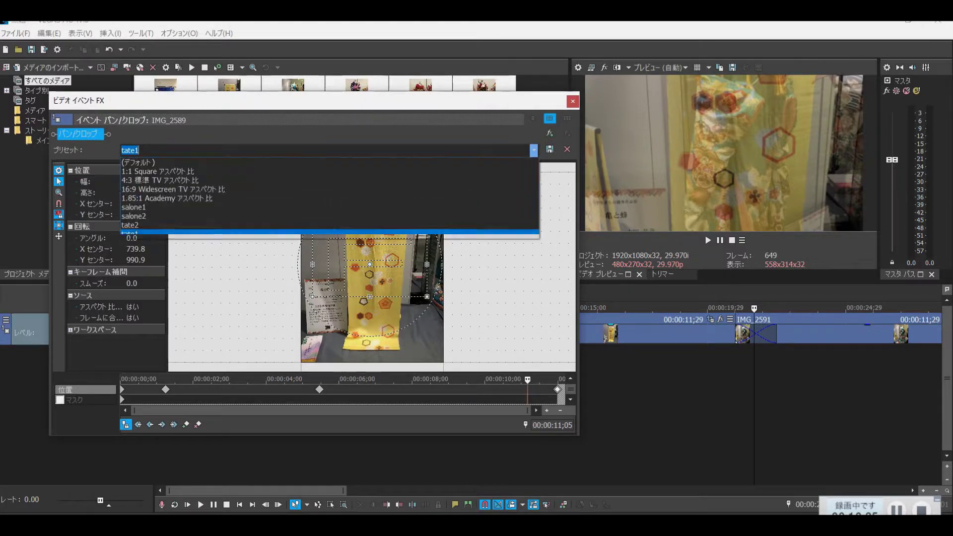
{"action": "key", "text": "Up"}
{"action": "key", "text": "Return"}
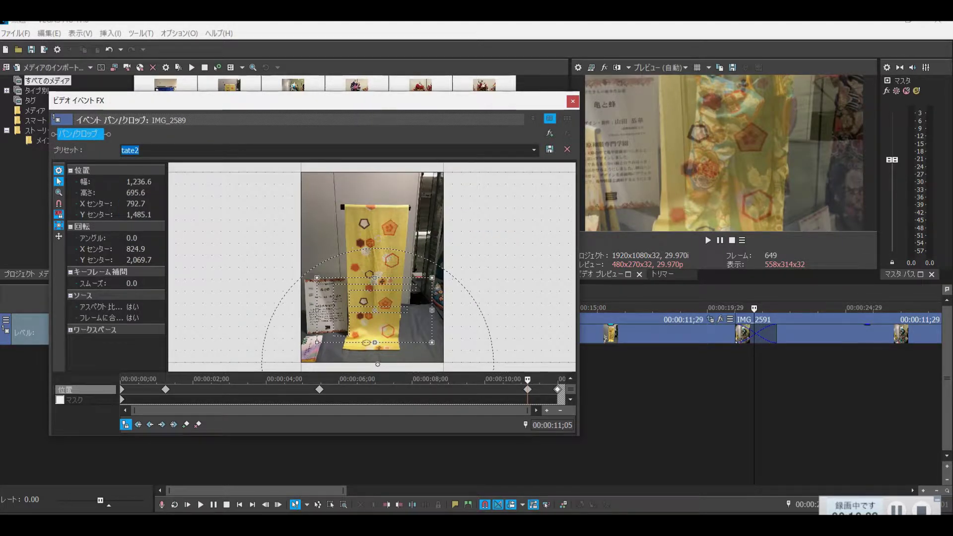
{"action": "left_click_drag", "start_coordinate": [374, 310], "coordinate": [374, 324]}
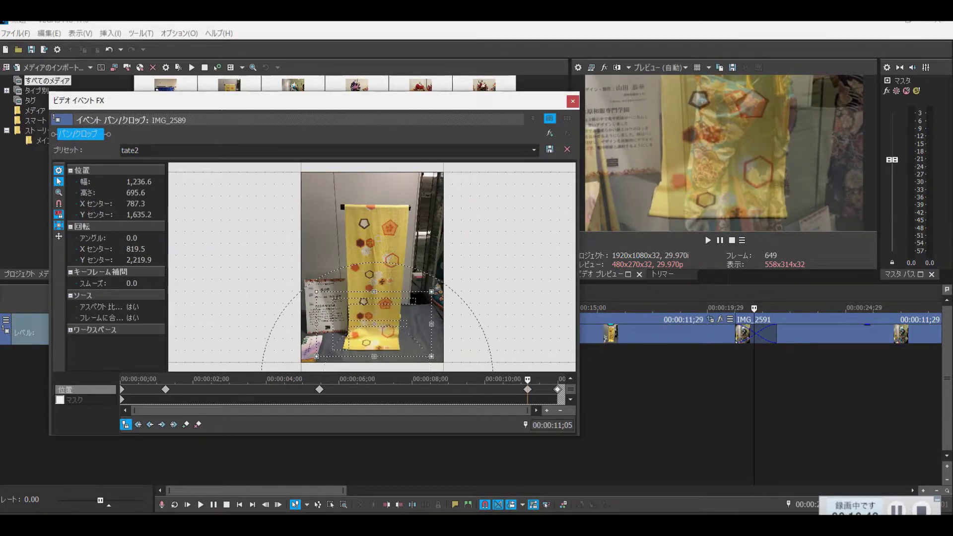
{"action": "key", "text": "alt+F4"}
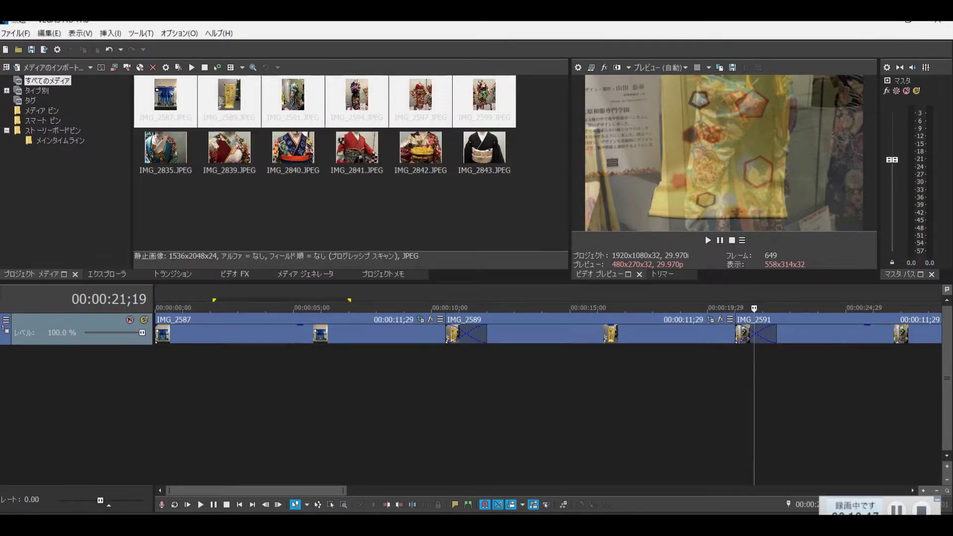
- Play the timeline from just before the transition into IMG_2589 to check its pan and zoom
{"action": "left_click_drag", "start_coordinate": [754, 309], "coordinate": [432, 308]}
{"action": "key", "text": "space"}
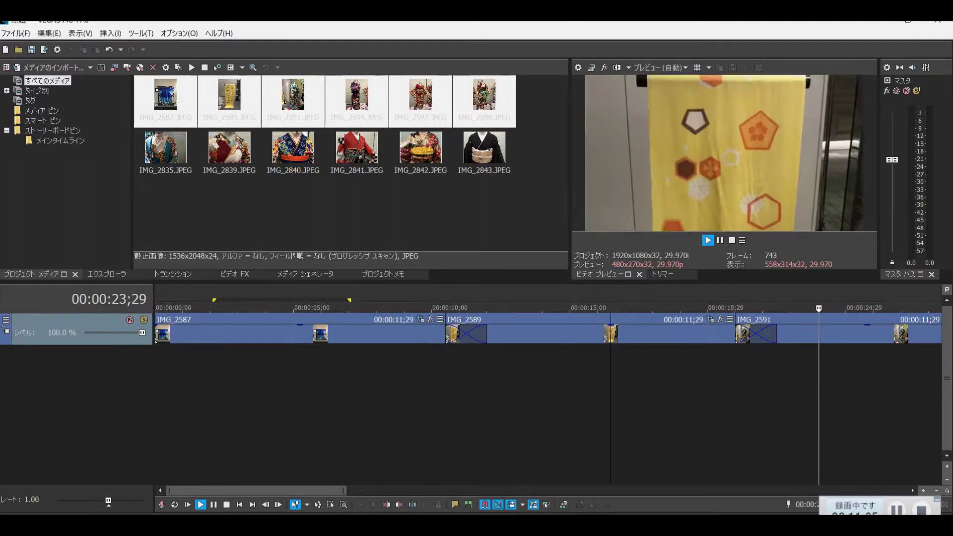
{"action": "key", "text": "space"}
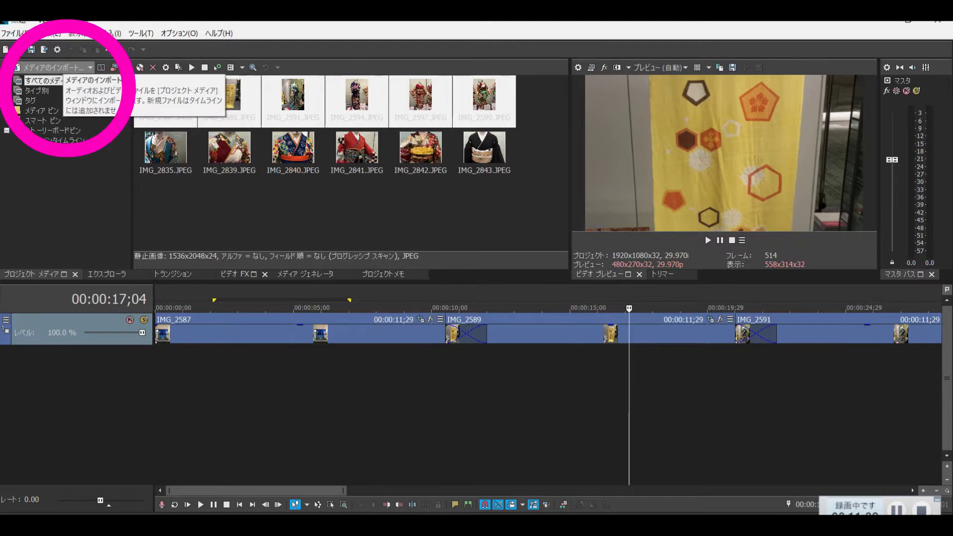
- Import IMG_2588, IMG_2590 and IMG_2592 from the 2019-10-06 ☆学生デザイン folder into the project media and clear the selection
{"action": "left_click", "coordinate": [60, 67]}
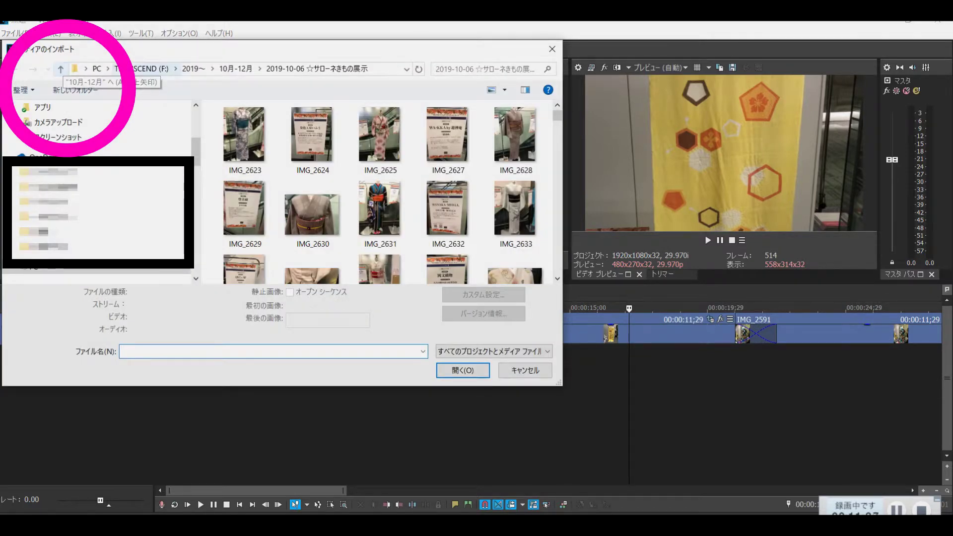
{"action": "left_click", "coordinate": [61, 69]}
{"action": "double_click", "coordinate": [313, 253]}
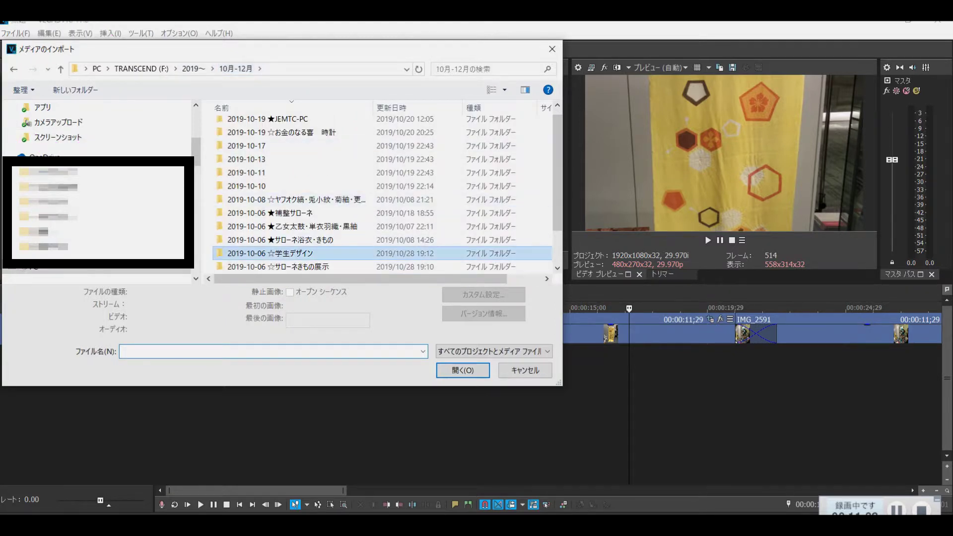
{"action": "left_click", "coordinate": [312, 140]}
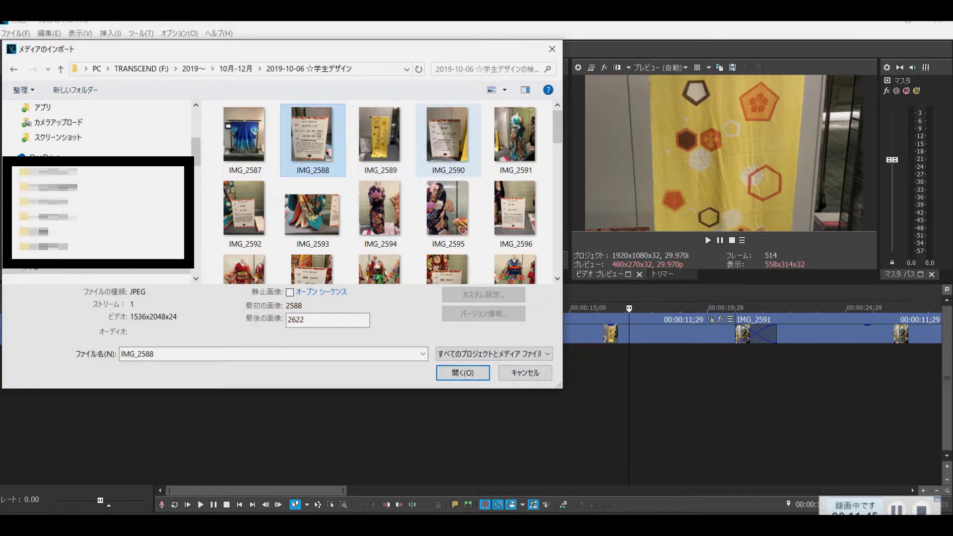
{"action": "left_click", "coordinate": [448, 140], "text": "ctrl"}
{"action": "left_click", "coordinate": [245, 214], "text": "ctrl"}
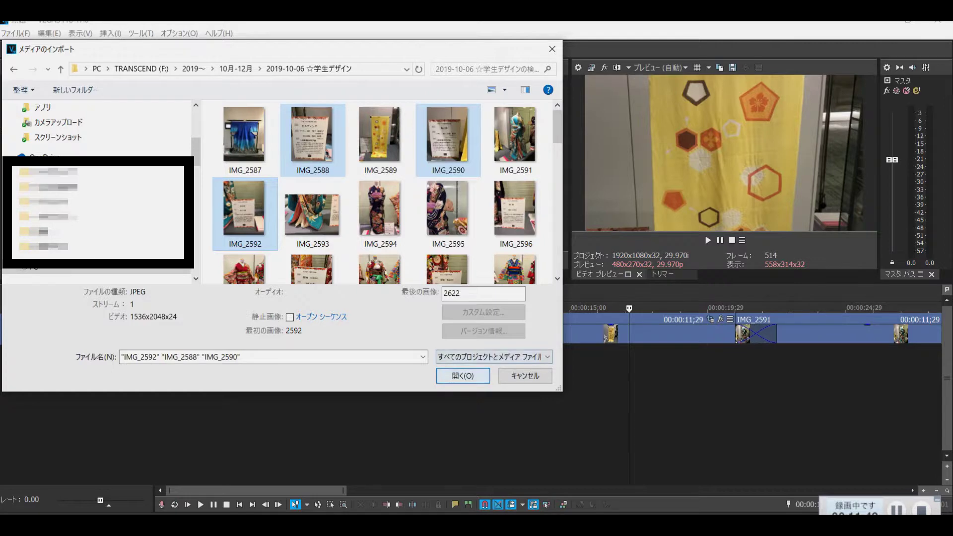
{"action": "left_click", "coordinate": [463, 376]}
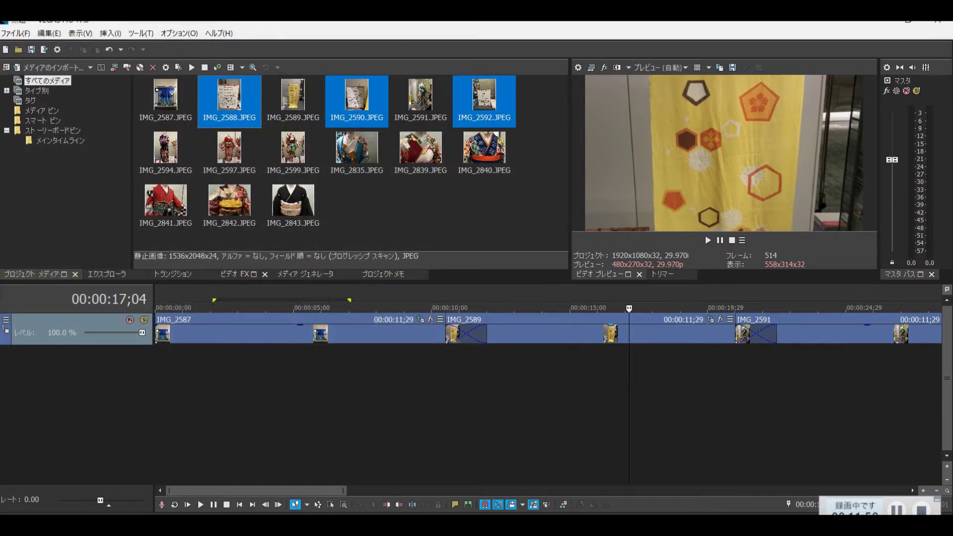
{"action": "key", "text": "Escape"}
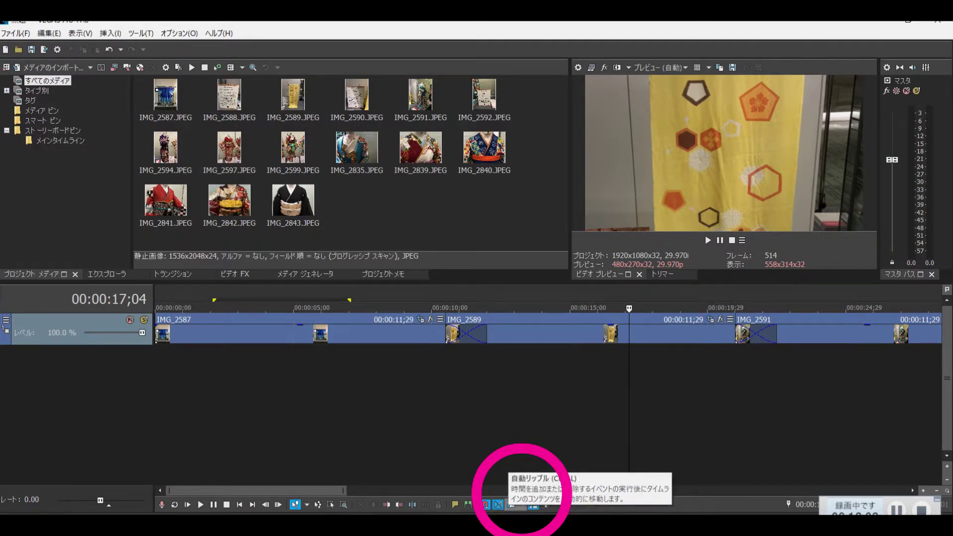
- With automatic ripple on, shift IMG_2589 and the events following it to open a gap after IMG_2587
{"action": "left_click", "coordinate": [511, 504]}
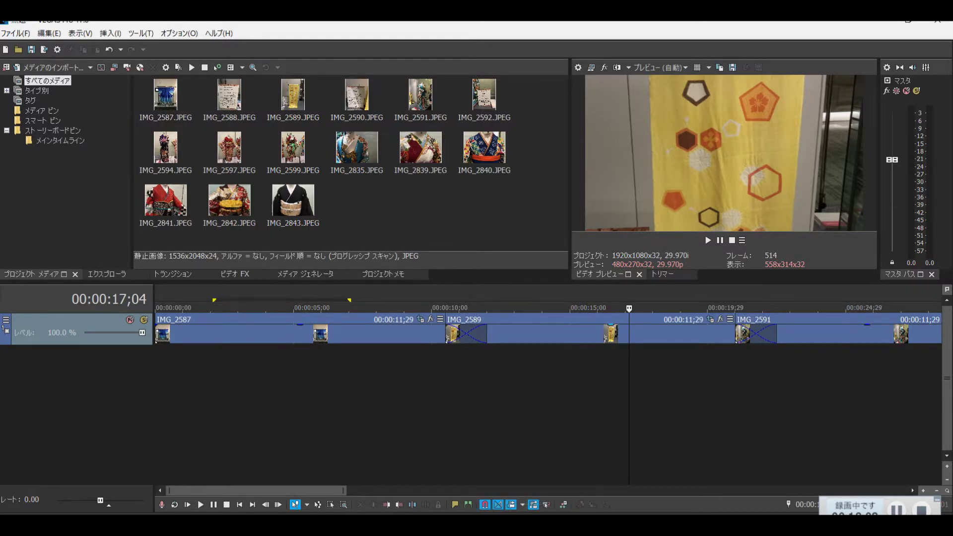
{"action": "left_click", "coordinate": [518, 332]}
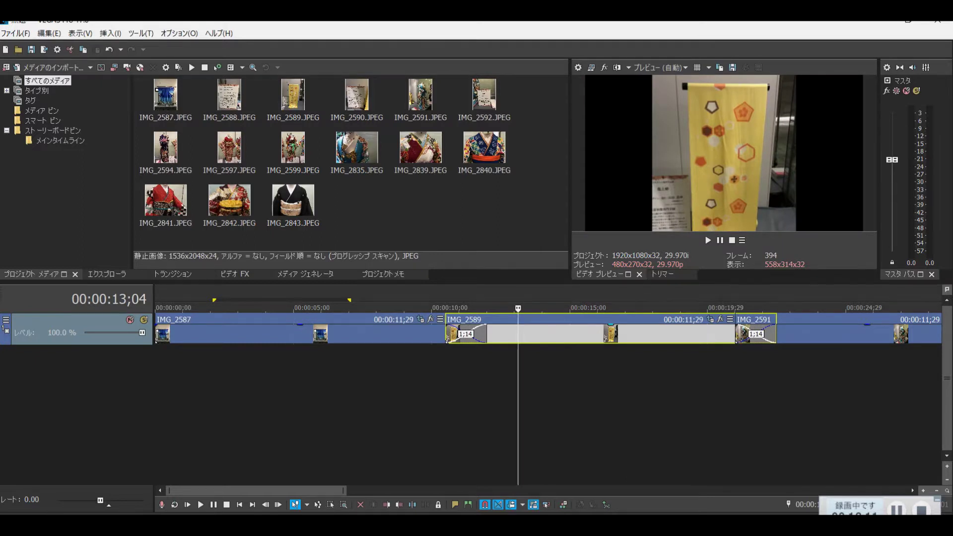
{"action": "left_click_drag", "start_coordinate": [518, 332], "coordinate": [651, 332]}
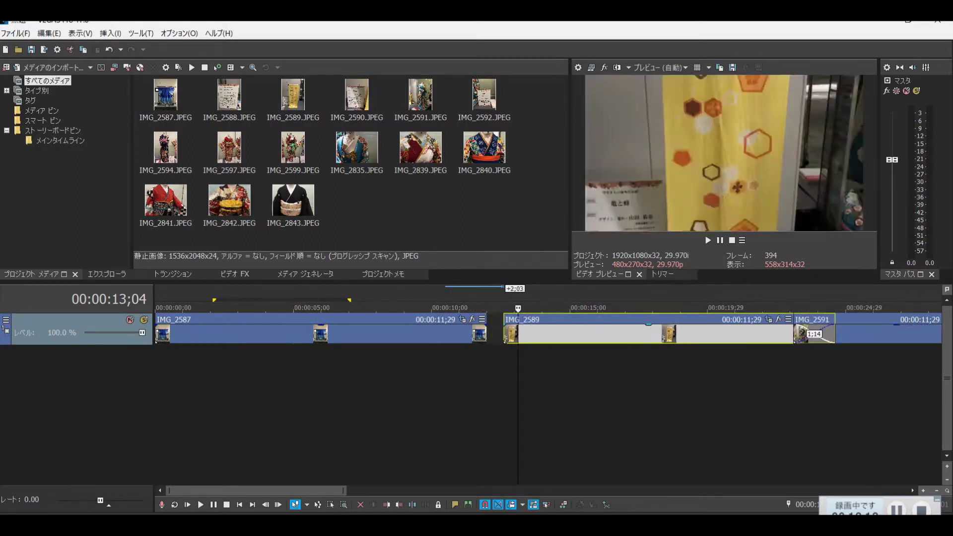
{"action": "left_click_drag", "start_coordinate": [580, 339], "coordinate": [641, 340]}
{"action": "left_click_drag", "start_coordinate": [714, 334], "coordinate": [709, 333]}
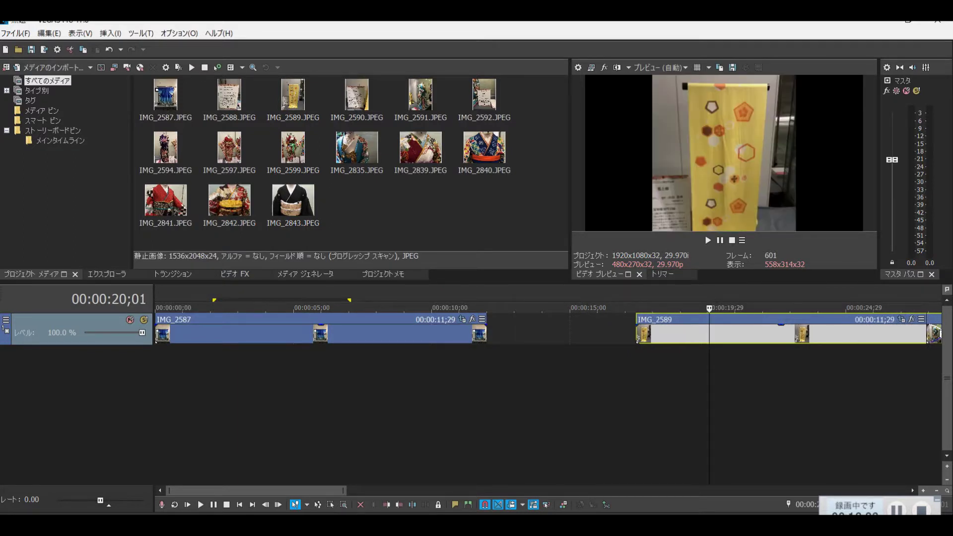
- Insert IMG_2588 after IMG_2587 on the timeline, overlapping its end to form a crossfade of 1;15
{"action": "left_click_drag", "start_coordinate": [229, 100], "coordinate": [455, 341]}
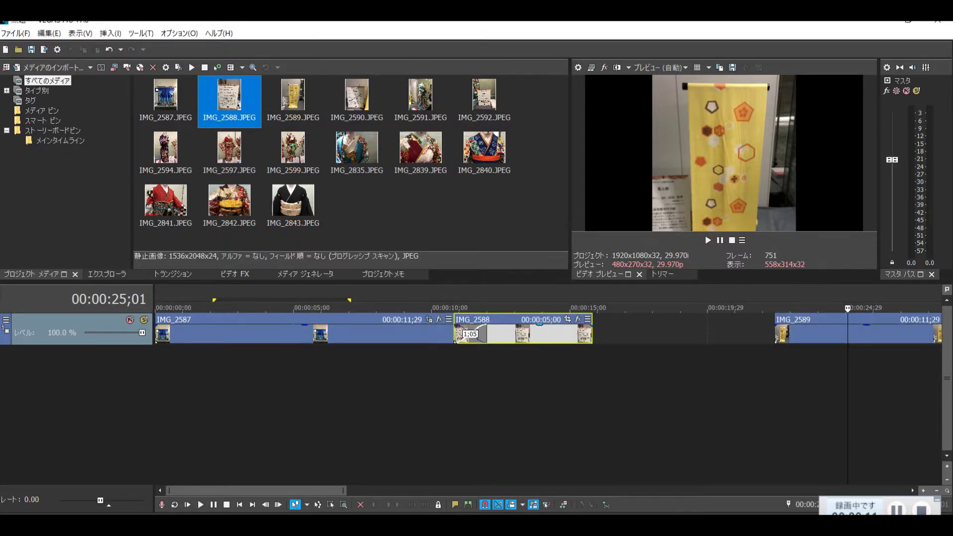
{"action": "left_click_drag", "start_coordinate": [455, 342], "coordinate": [446, 342]}
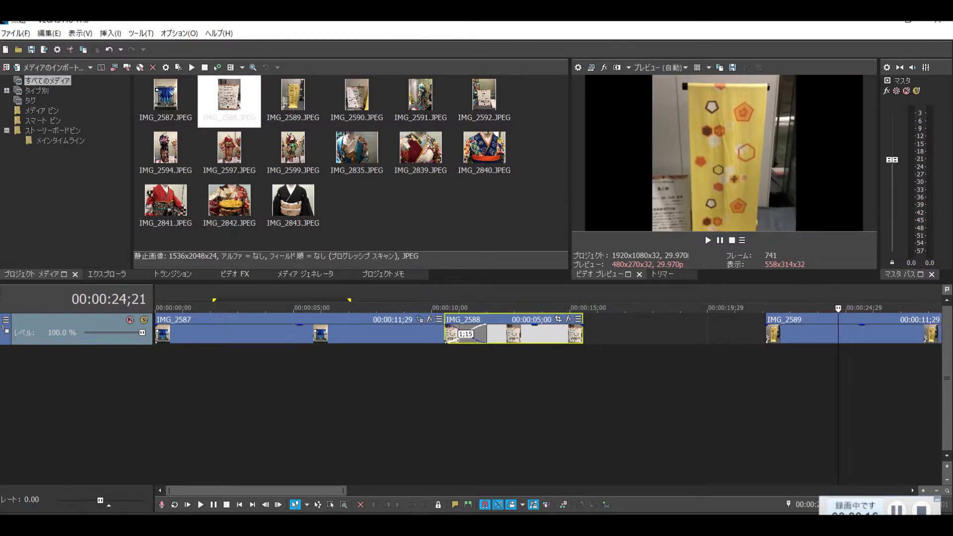
{"action": "left_click", "coordinate": [649, 334]}
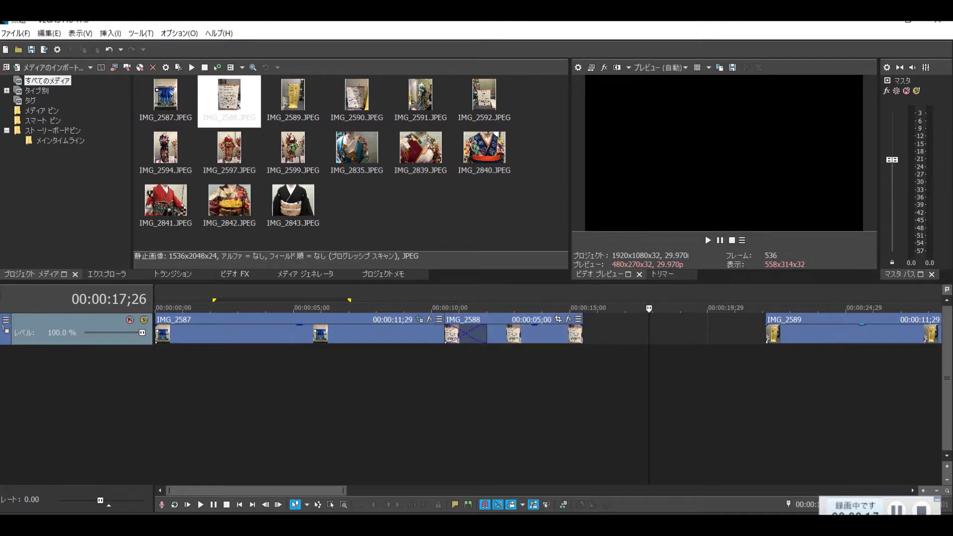
- Shift IMG_2589 and the events following it back to overlap the end of IMG_2588 as a crossfade
{"action": "left_click", "coordinate": [795, 334]}
{"action": "left_click_drag", "start_coordinate": [854, 333], "coordinate": [629, 332]}
{"action": "left_click", "coordinate": [591, 378]}
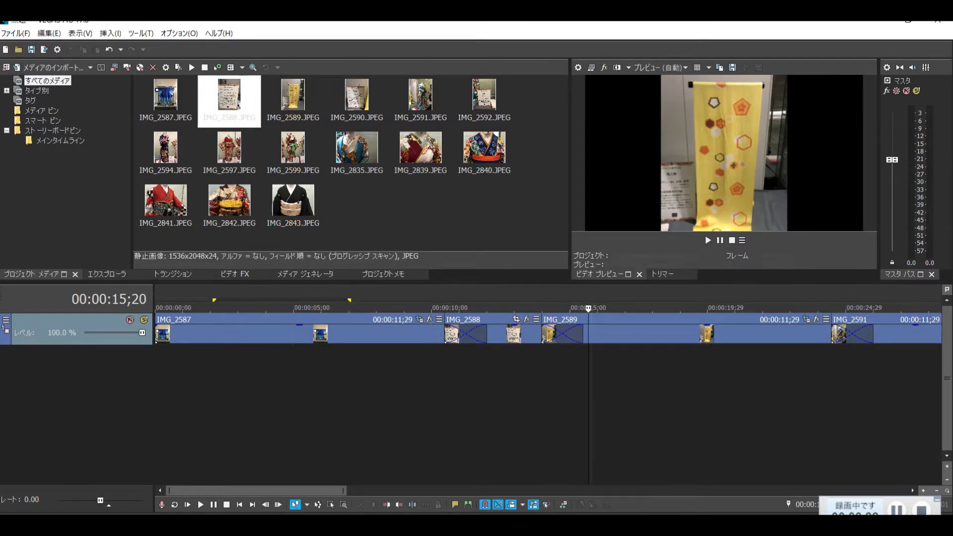
- Play the timeline from 00:00:10;00 through IMG_2588 to check the inserted image and its transitions
{"action": "left_click_drag", "start_coordinate": [592, 307], "coordinate": [432, 308]}
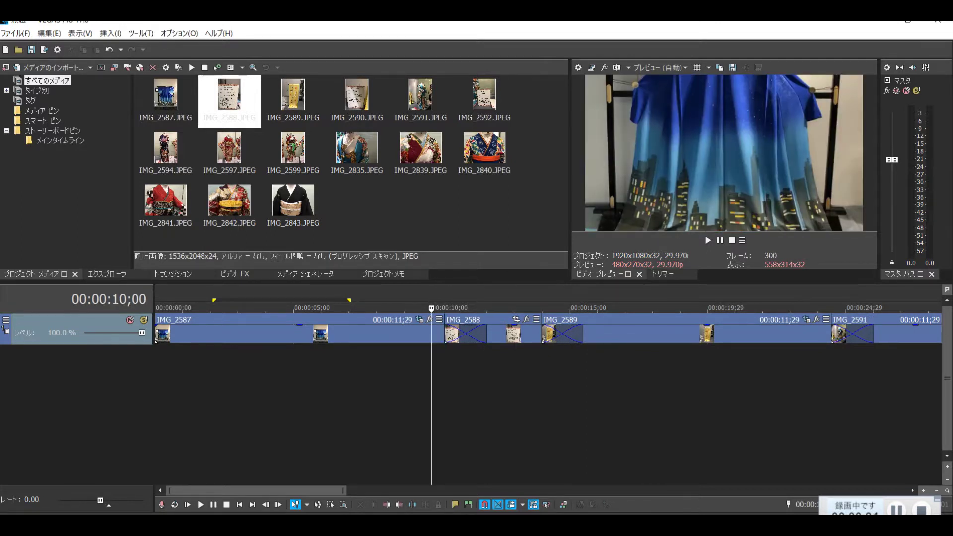
{"action": "key", "text": "space"}
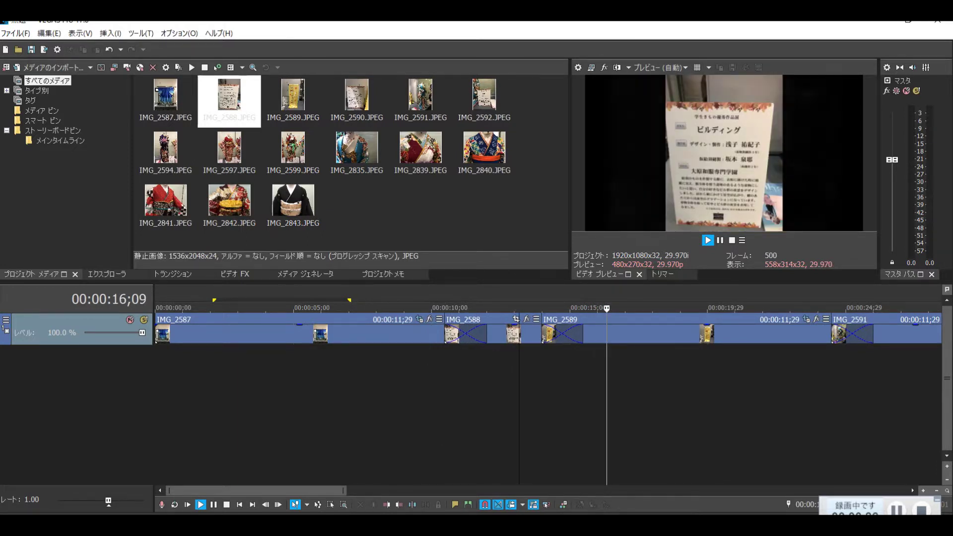
{"action": "key", "text": "Return"}
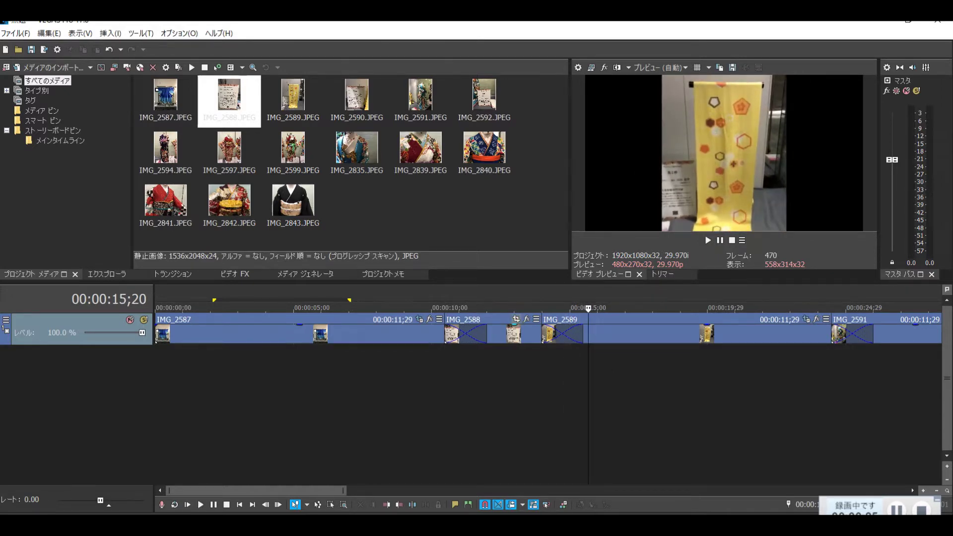
- Apply the 16:9 Widescreen TV aspect ratio preset to IMG_2588 at 00:00:04;03 and move that keyframe to just after the clip's start
{"action": "left_click", "coordinate": [515, 320]}
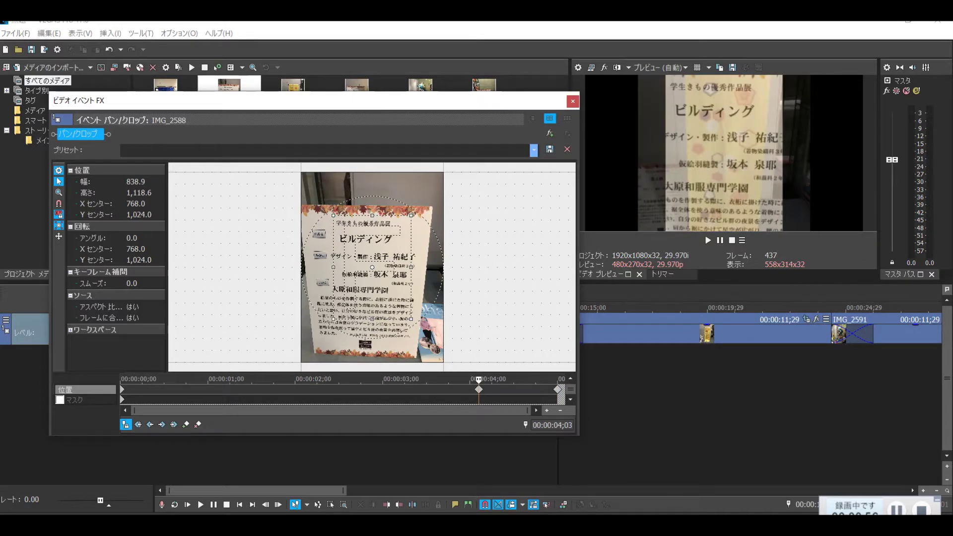
{"action": "left_click", "coordinate": [533, 150]}
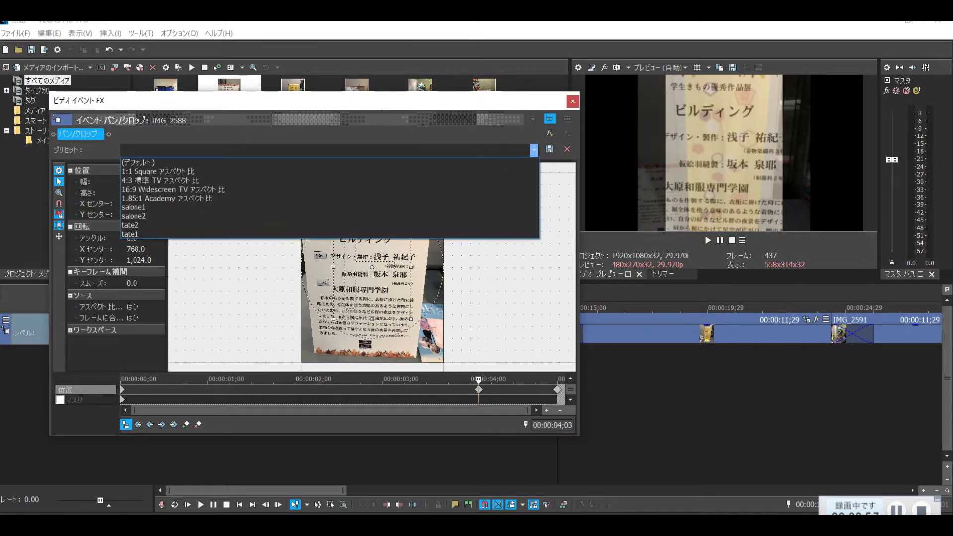
{"action": "left_click", "coordinate": [173, 189]}
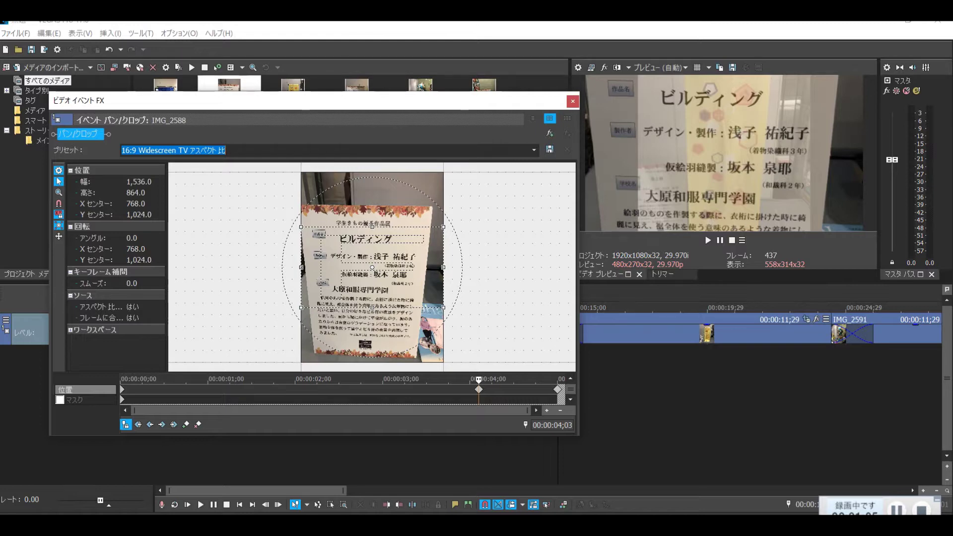
{"action": "left_click_drag", "start_coordinate": [479, 389], "coordinate": [123, 389]}
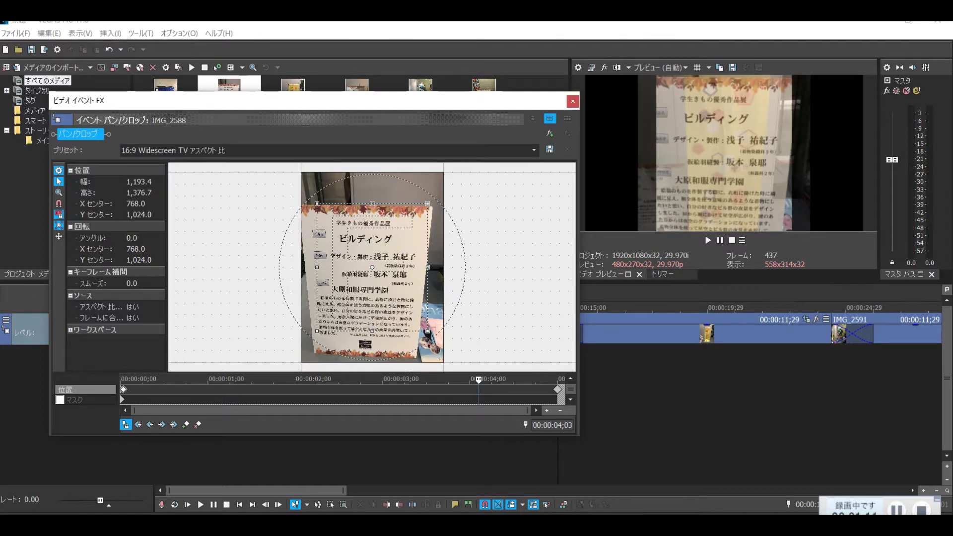
{"action": "key", "text": "ctrl+z"}
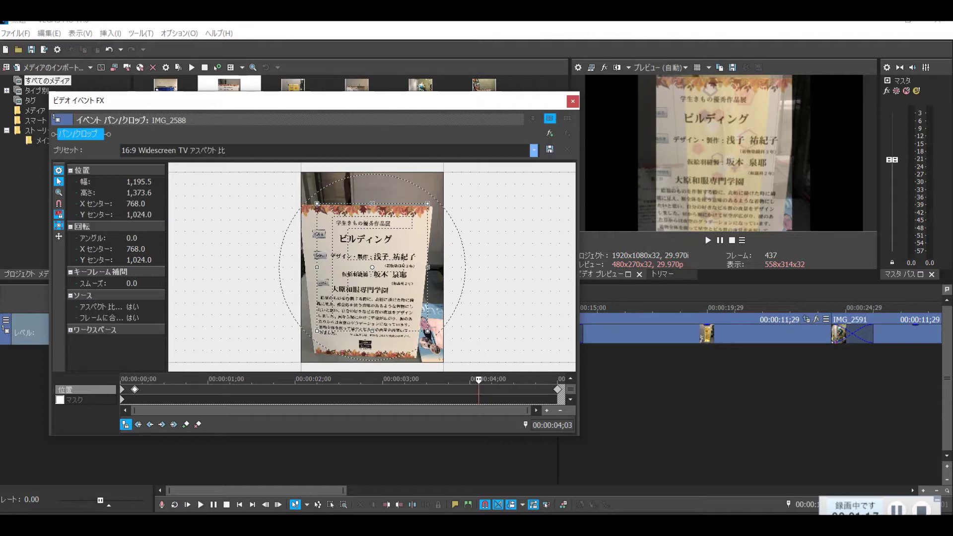
- Apply the 16:9 Widescreen TV aspect ratio preset to IMG_2588 as a new keyframe at 00:00:04;03
{"action": "left_click", "coordinate": [533, 151]}
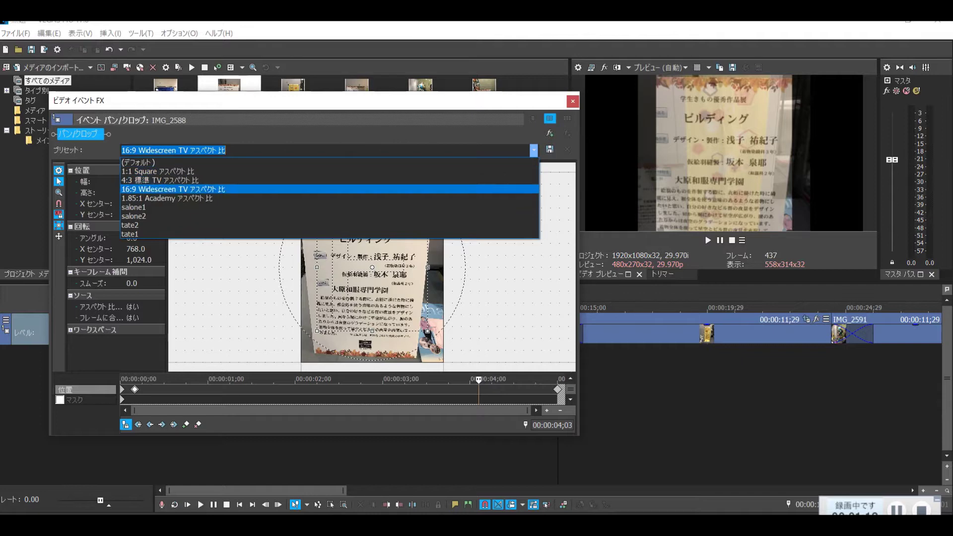
{"action": "key", "text": "Return"}
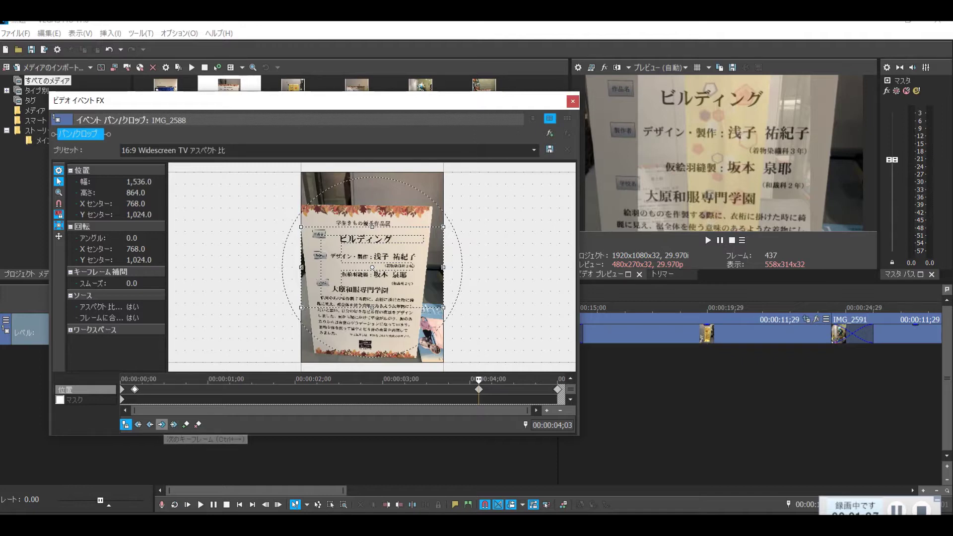
- Apply the 16:9 Widescreen TV preset to IMG_2588 at 00:00:04;13 and move that crop's centre to X 837.7, Y 1,383.4
{"action": "left_click", "coordinate": [162, 425]}
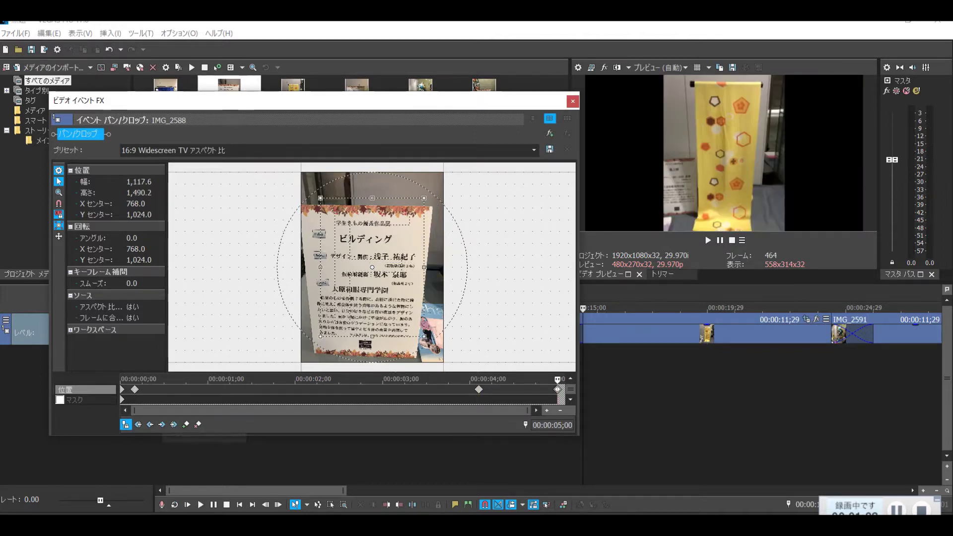
{"action": "key", "text": "Left"}
{"action": "key", "text": "Left"}
{"action": "key", "text": "Left"}
{"action": "key", "text": "Left"}
{"action": "key", "text": "Left"}
{"action": "key", "text": "Left"}
{"action": "key", "text": "Left"}
{"action": "key", "text": "Left"}
{"action": "key", "text": "Left"}
{"action": "key", "text": "Left"}
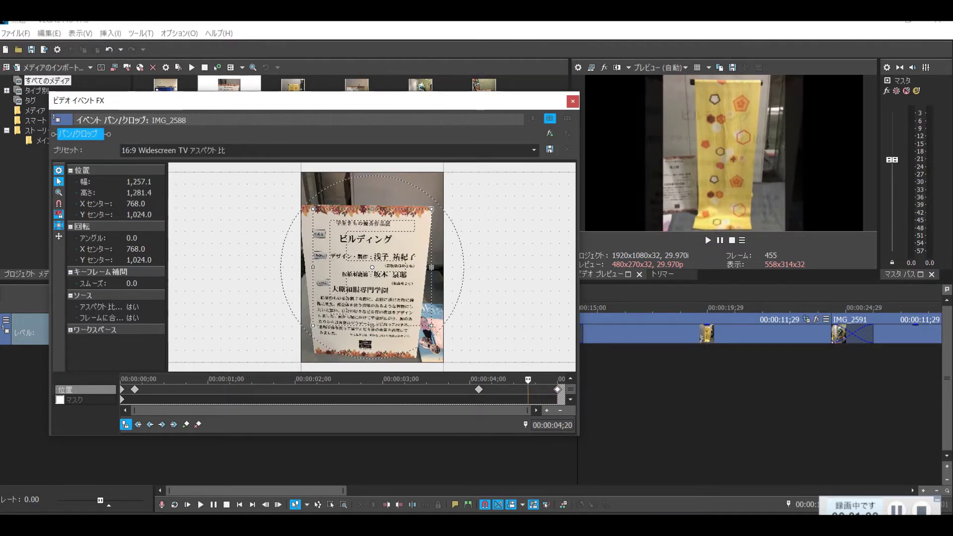
{"action": "key", "text": "Left"}
{"action": "key", "text": "Left"}
{"action": "key", "text": "Left"}
{"action": "key", "text": "Left"}
{"action": "key", "text": "Left"}
{"action": "key", "text": "Left"}
{"action": "key", "text": "Left"}
{"action": "key", "text": "Left"}
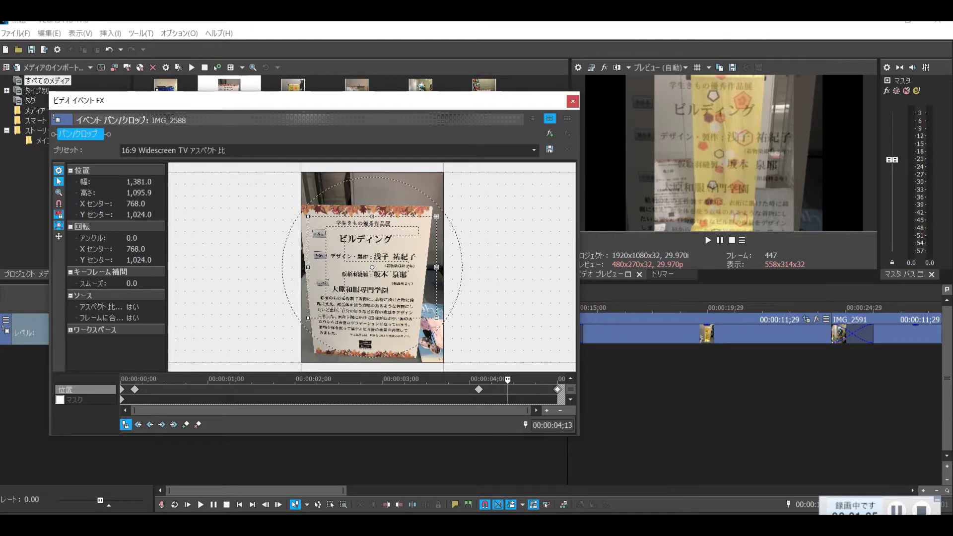
{"action": "key", "text": "Tab"}
{"action": "left_click", "coordinate": [534, 150]}
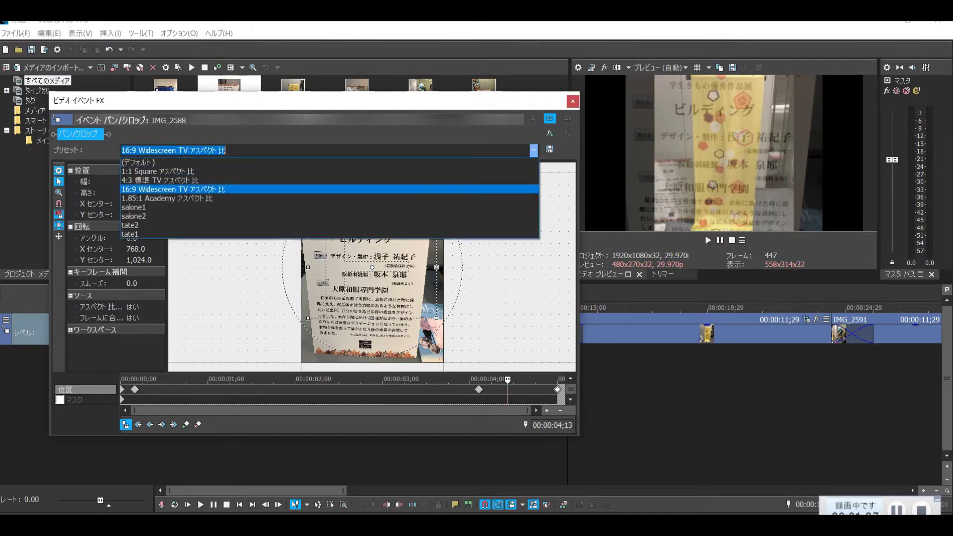
{"action": "left_click", "coordinate": [173, 190]}
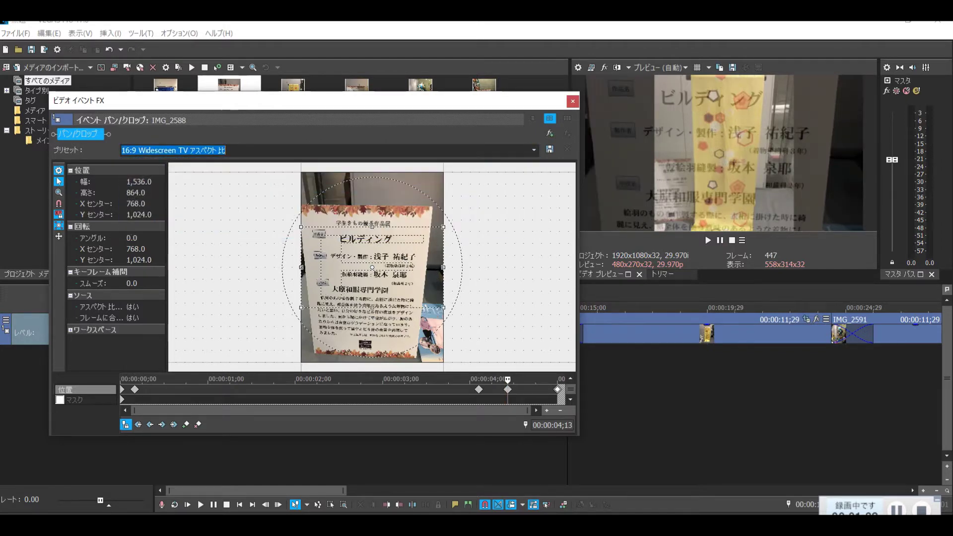
{"action": "left_click_drag", "start_coordinate": [372, 267], "coordinate": [379, 301]}
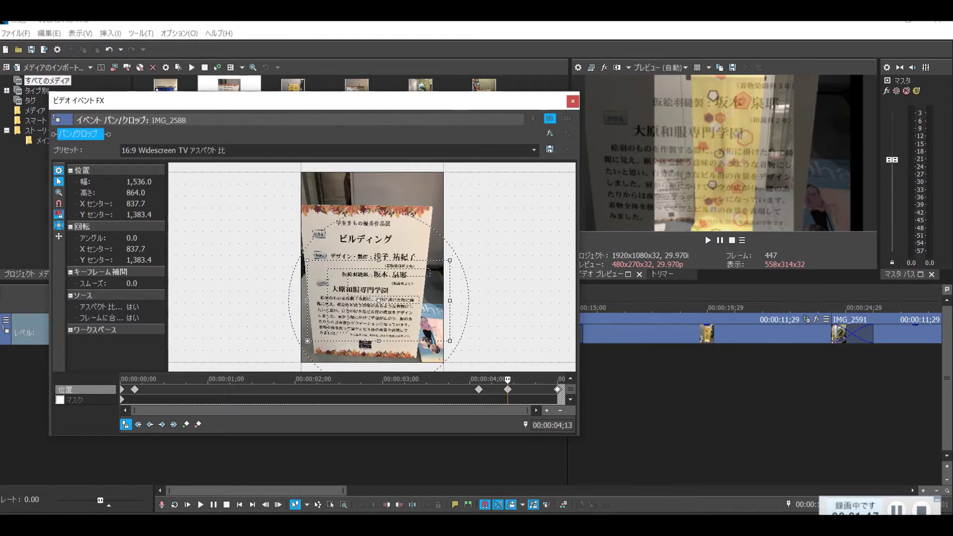
- Delete the pan/crop keyframe at 00:00:04;03 from IMG_2588
{"action": "left_click", "coordinate": [478, 389]}
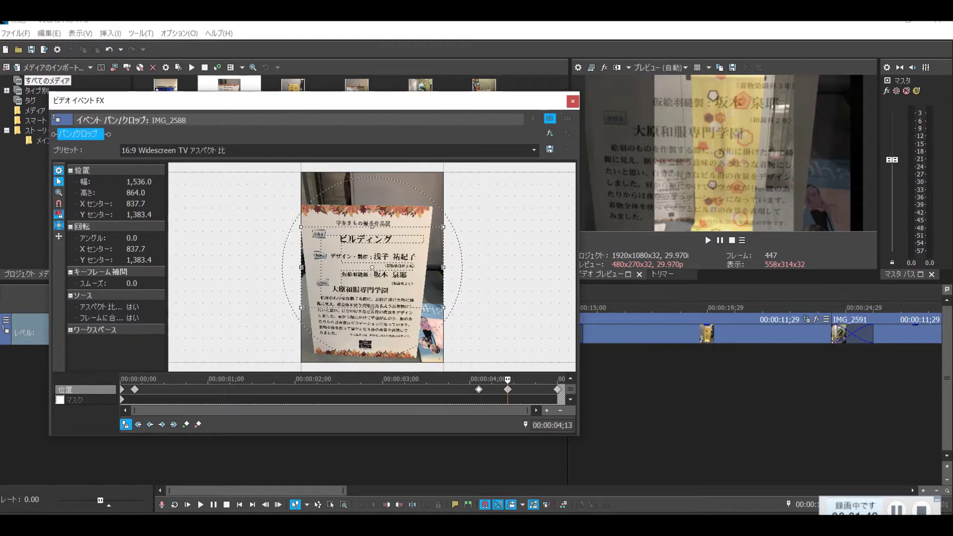
{"action": "right_click", "coordinate": [479, 390]}
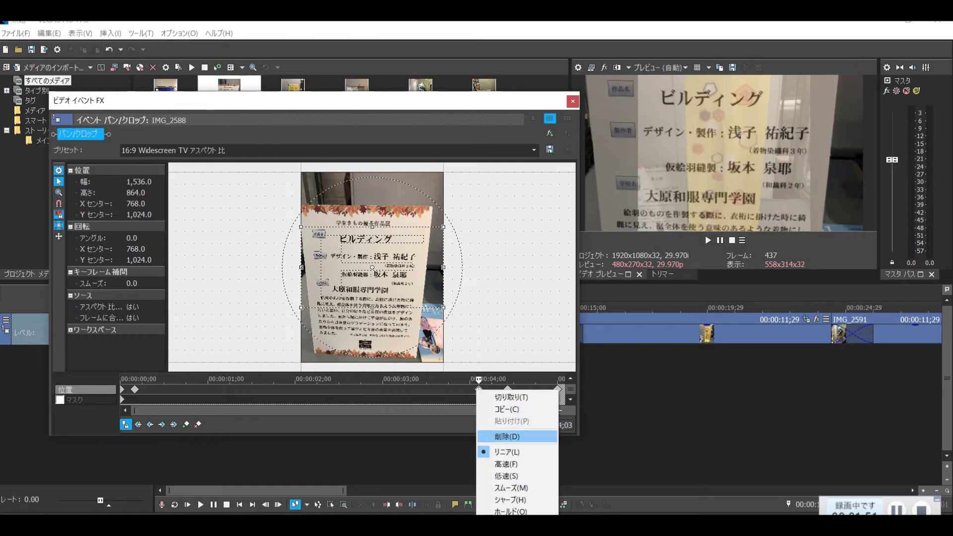
{"action": "left_click", "coordinate": [507, 437]}
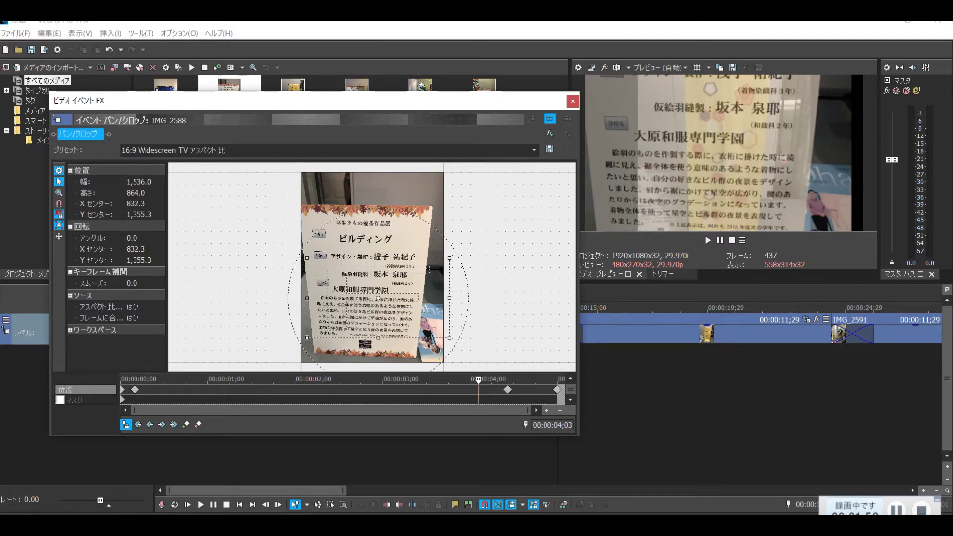
- Close the pan/crop settings and play the timeline from just before IMG_2588 to check its zoom and pan
{"action": "key", "text": "alt+F4"}
{"action": "left_click_drag", "start_coordinate": [559, 308], "coordinate": [440, 308]}
{"action": "key", "text": "space"}
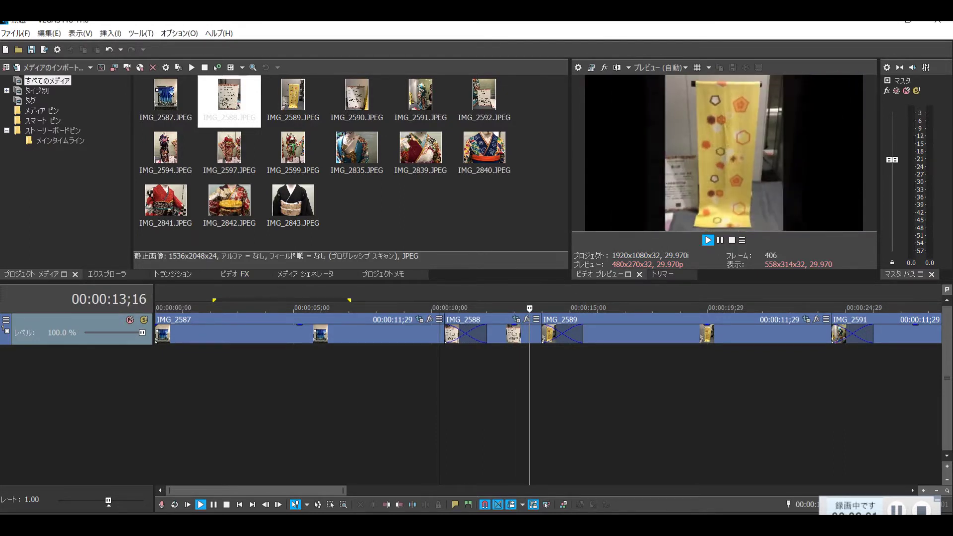
{"action": "key", "text": "Return"}
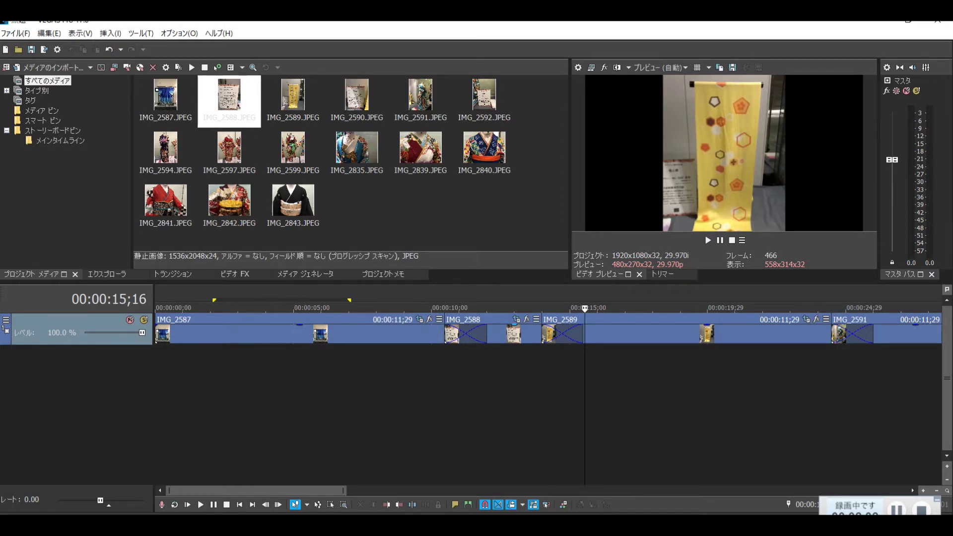
- Set IMG_2588's duration on the timeline to 00:00:07;00 and play it from just before its start
{"action": "scroll", "coordinate": [548, 377], "scroll_direction": "up", "scroll_amount": 2}
{"action": "key", "text": "Down"}
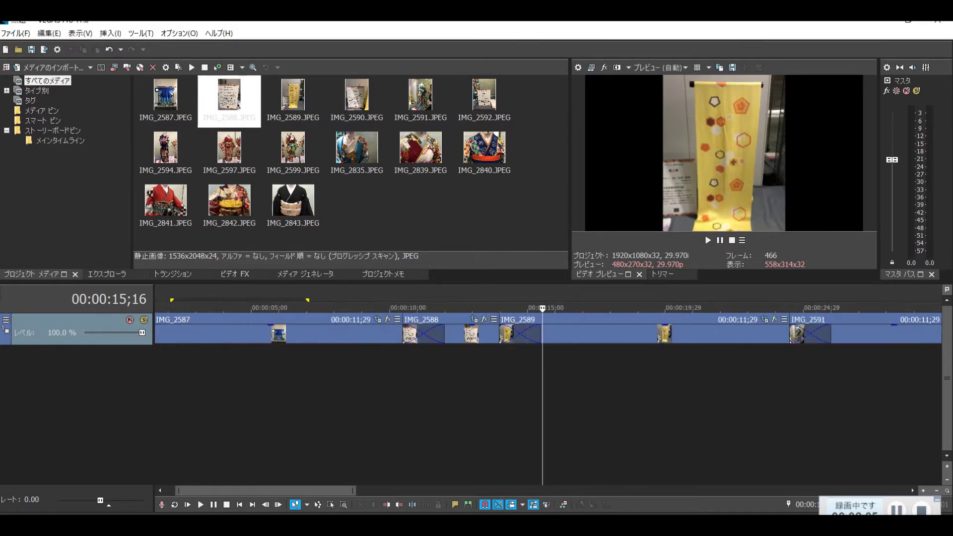
{"action": "key", "text": "Up"}
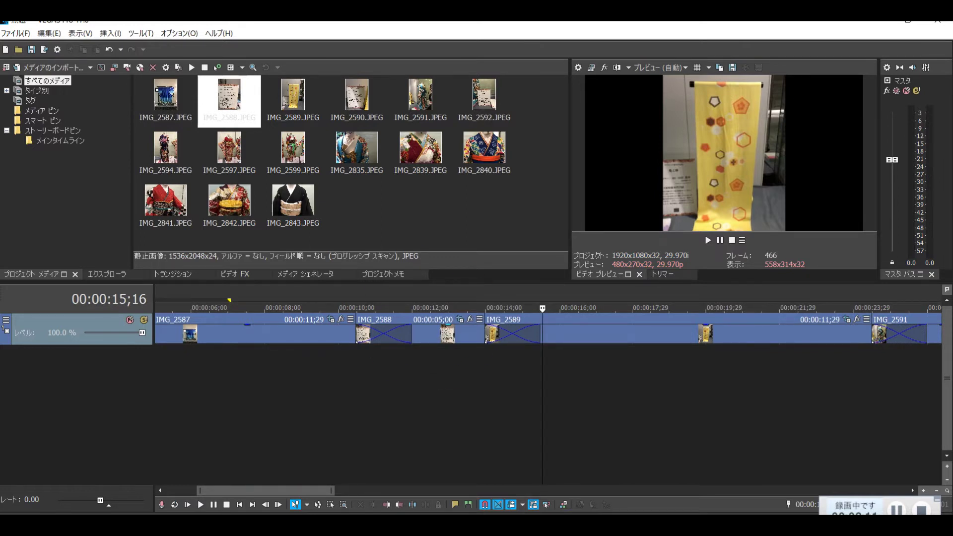
{"action": "double_click", "coordinate": [431, 320]}
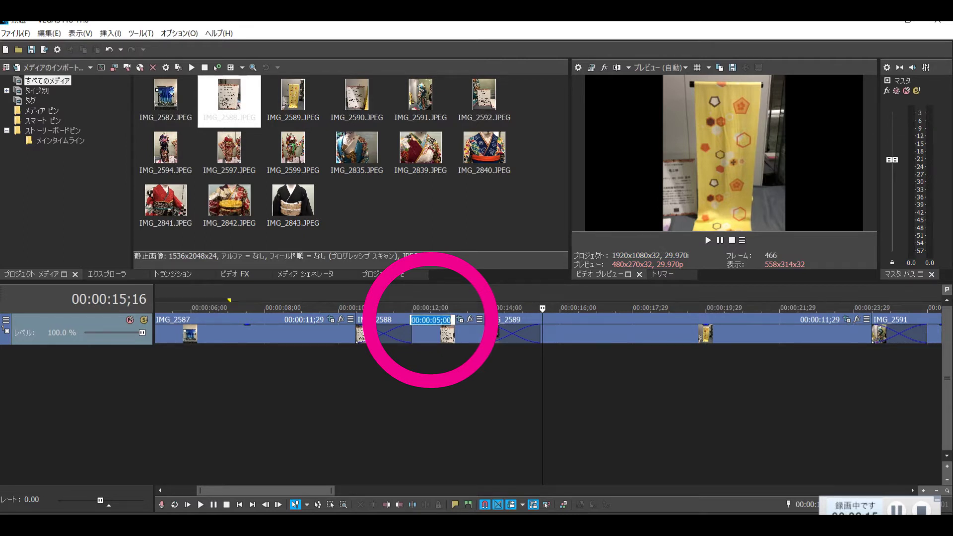
{"action": "double_click", "coordinate": [432, 320]}
{"action": "left_click", "coordinate": [432, 319]}
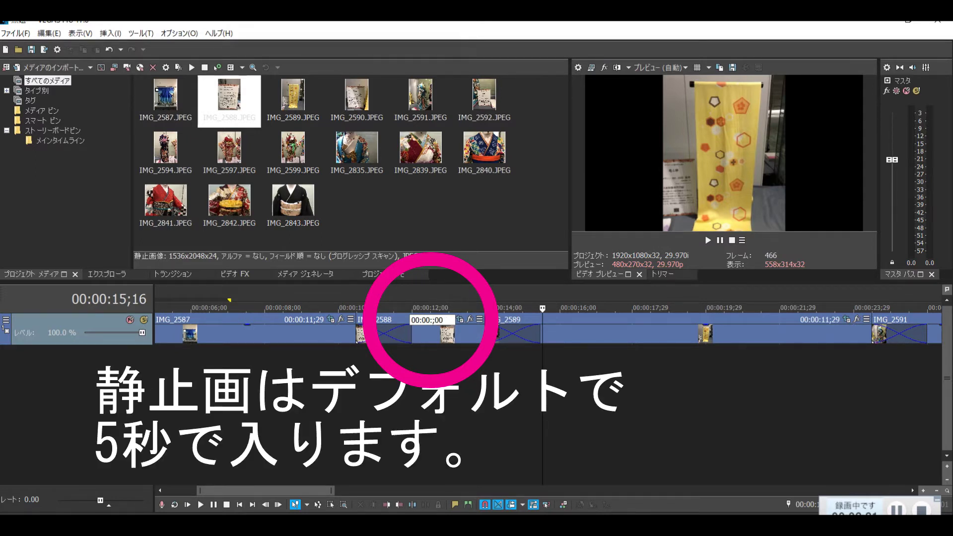
{"action": "type", "text": "07"}
{"action": "key", "text": "Return"}
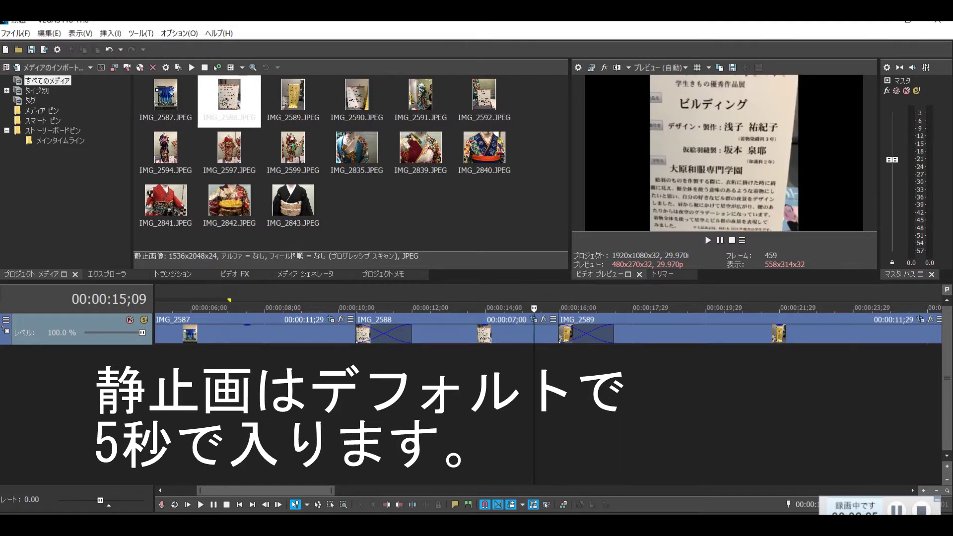
{"action": "left_click", "coordinate": [343, 308]}
{"action": "key", "text": "space"}
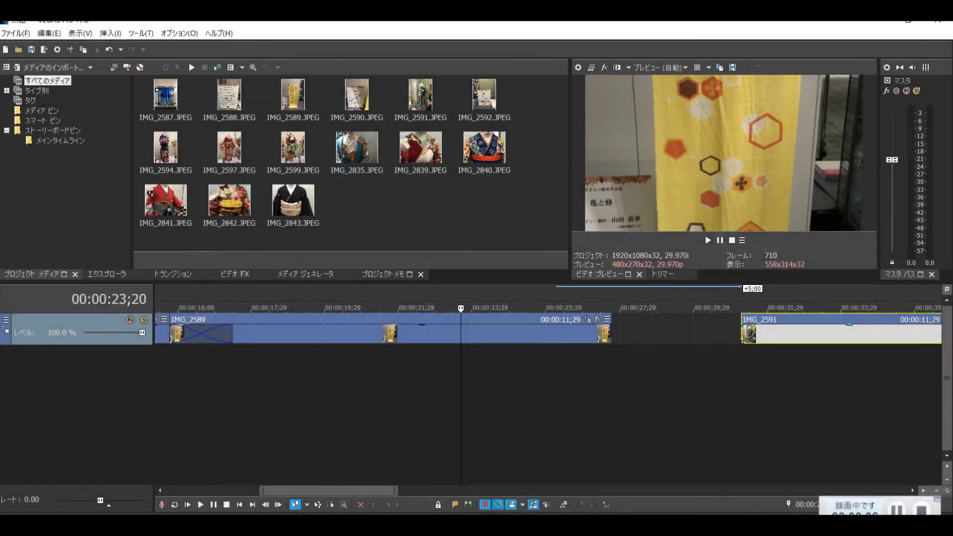
- Move IMG_2591 5 seconds later and insert IMG_2590 after IMG_2589, overlapping its end with a crossfade of 1;13
{"action": "left_click_drag", "start_coordinate": [760, 332], "coordinate": [761, 333]}
{"action": "left_click", "coordinate": [356, 99]}
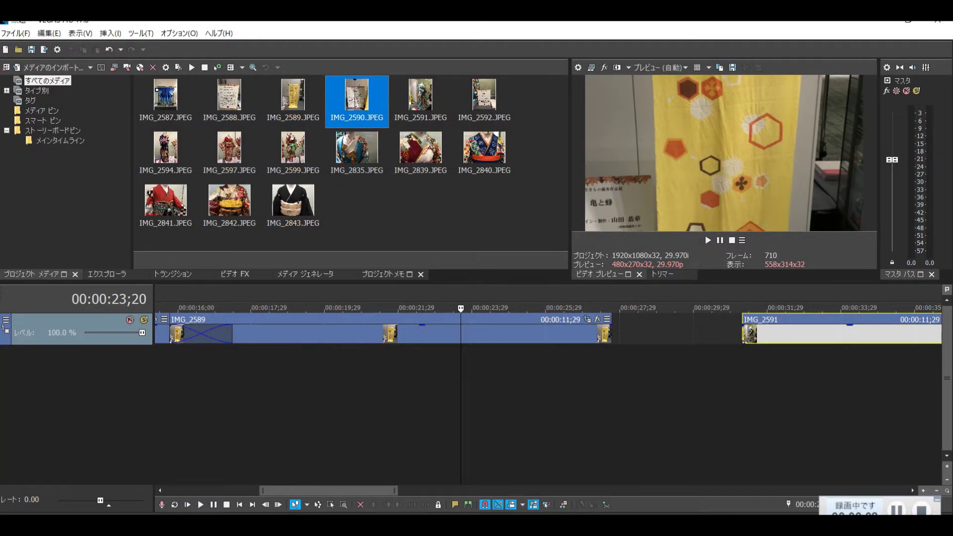
{"action": "left_click_drag", "start_coordinate": [356, 99], "coordinate": [559, 333]}
{"action": "left_click_drag", "start_coordinate": [744, 343], "coordinate": [743, 343]}
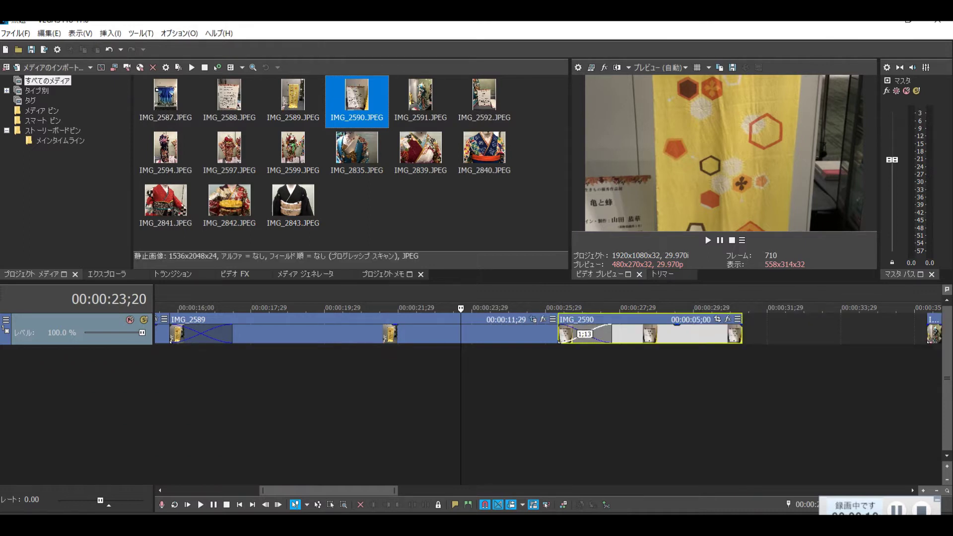
- Shift IMG_2591 and the events following it back to overlap the end of IMG_2590 as a crossfade
{"action": "left_click_drag", "start_coordinate": [329, 490], "coordinate": [378, 491]}
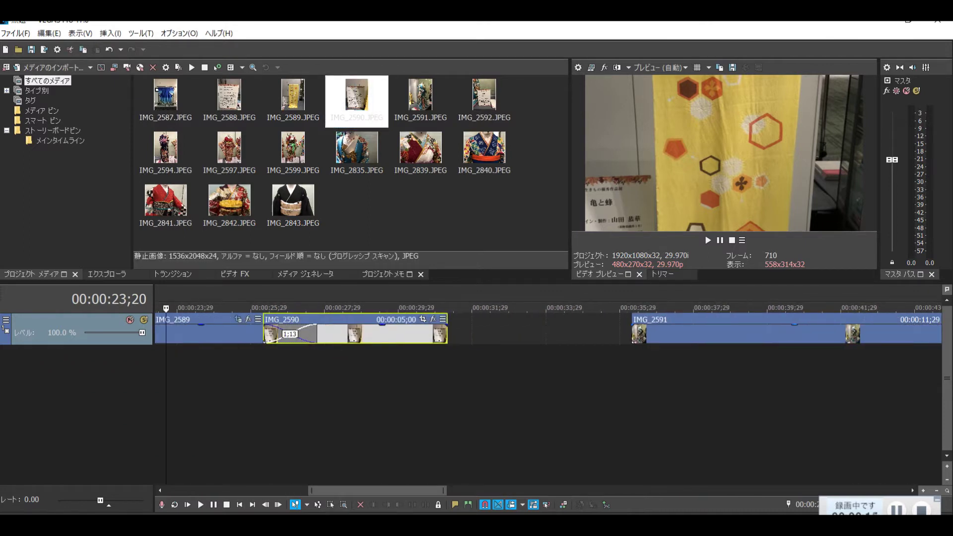
{"action": "left_click_drag", "start_coordinate": [660, 335], "coordinate": [422, 336]}
{"action": "left_click", "coordinate": [342, 378]}
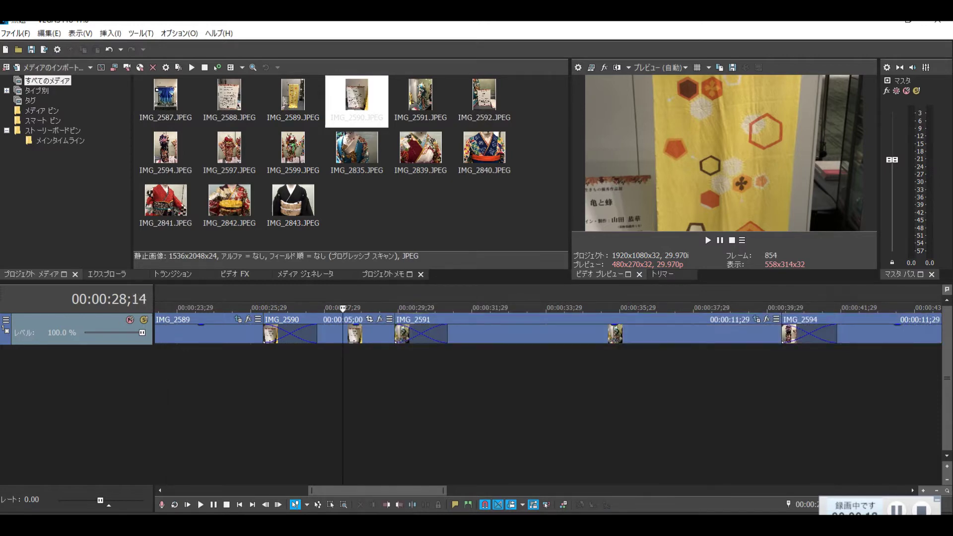
- Open the pan/crop settings of IMG_2590 and apply the 16:9 Widescreen TV preset at 00:00:00;27
{"action": "left_click", "coordinate": [370, 319]}
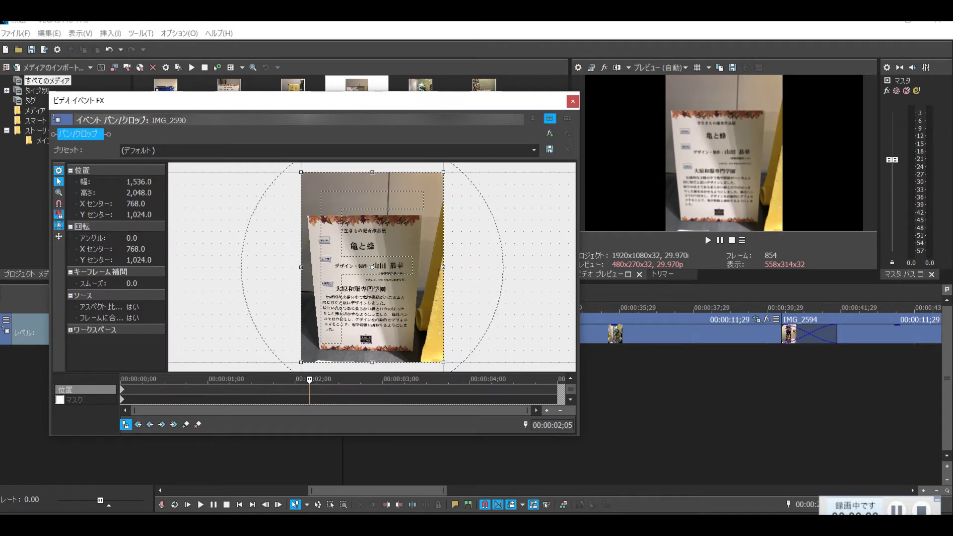
{"action": "left_click", "coordinate": [534, 150]}
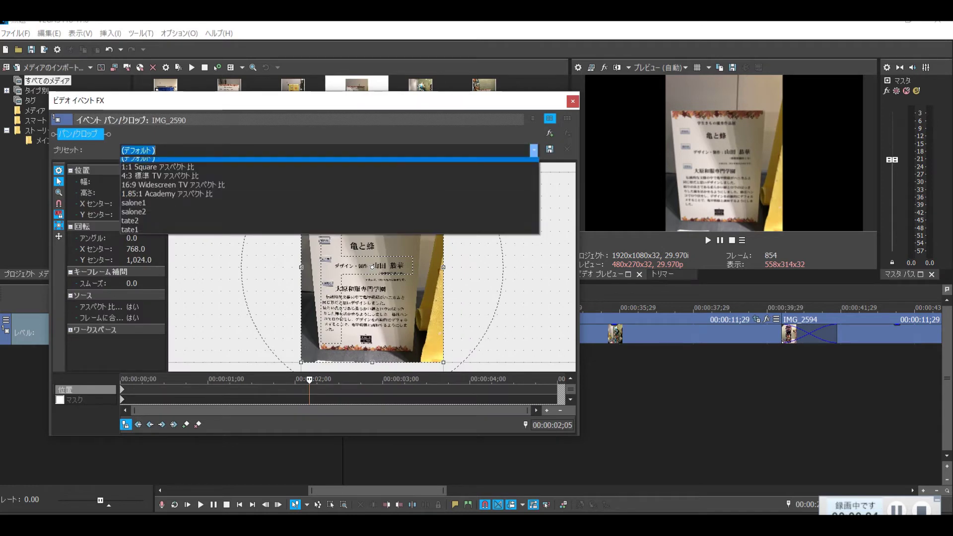
{"action": "left_click", "coordinate": [130, 234]}
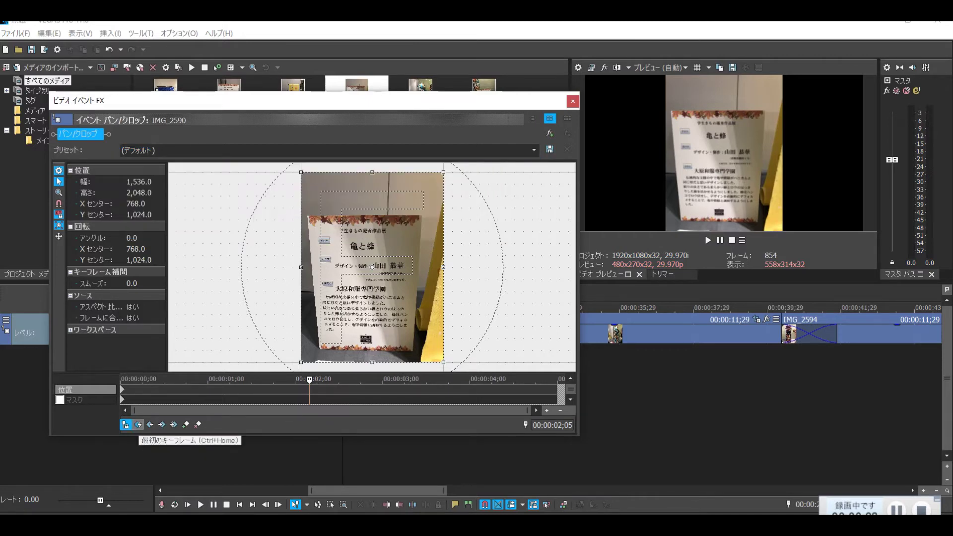
{"action": "left_click", "coordinate": [138, 425]}
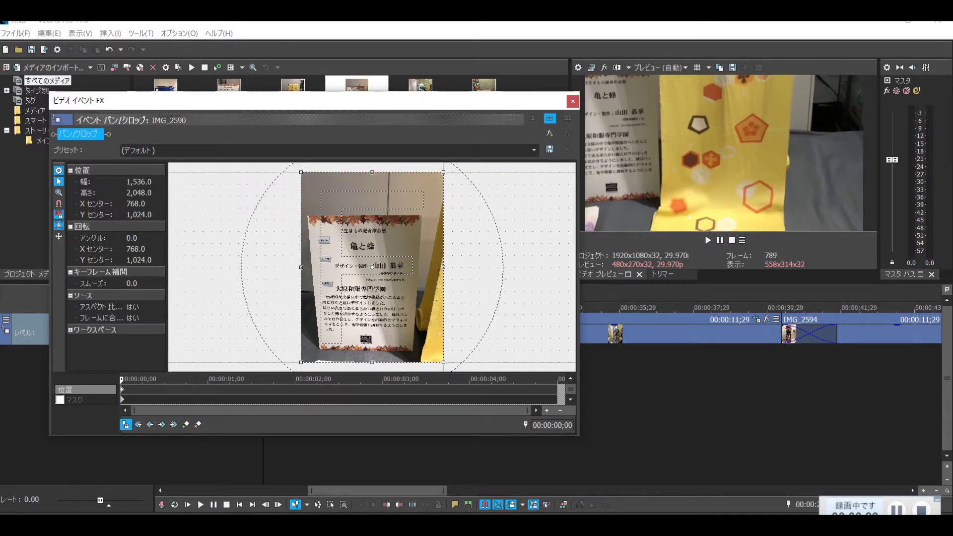
{"action": "left_click_drag", "start_coordinate": [121, 380], "coordinate": [198, 380]}
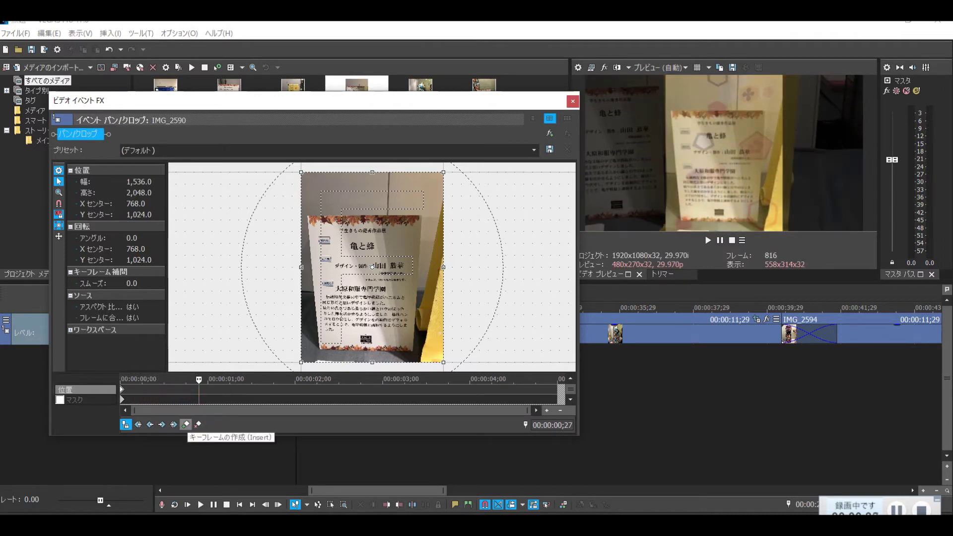
{"action": "left_click", "coordinate": [138, 150]}
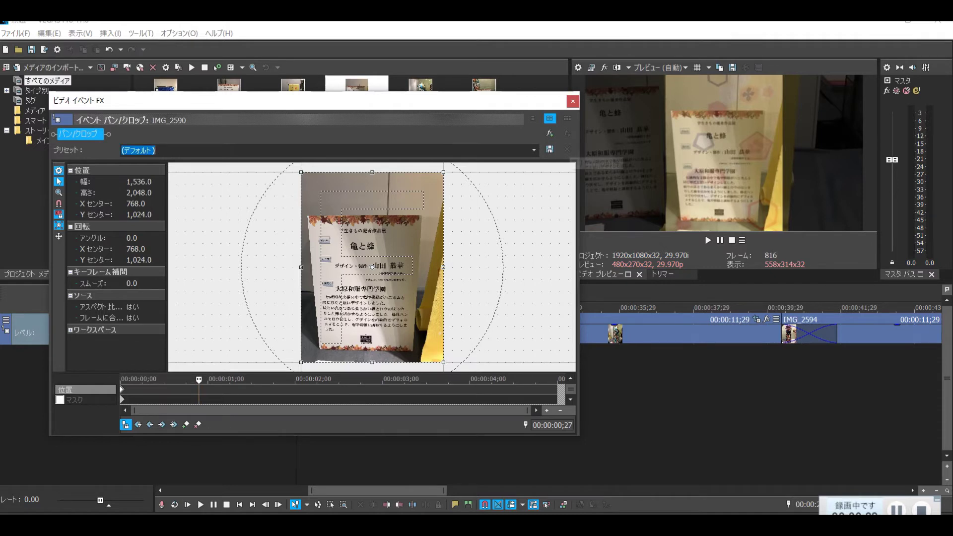
{"action": "left_click", "coordinate": [534, 149]}
{"action": "left_click", "coordinate": [173, 189]}
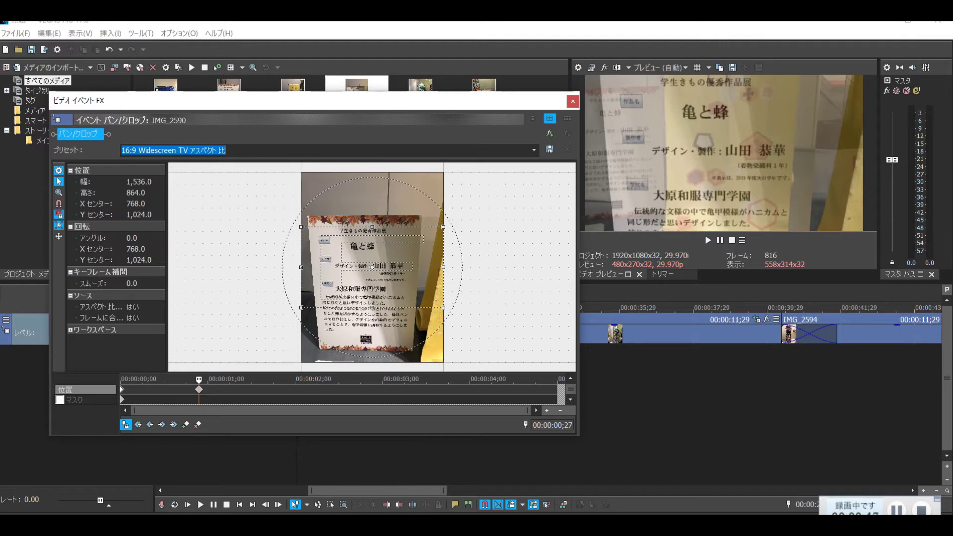
- Shrink IMG_2590's crop frame at 00:00:00;27 to about 1,353.6 × 761.4 and centre it at X 741.2, Y 943.5 over the sign's heading
{"action": "left_click_drag", "start_coordinate": [301, 308], "coordinate": [309, 302]}
{"action": "left_click_drag", "start_coordinate": [373, 267], "coordinate": [374, 254]}
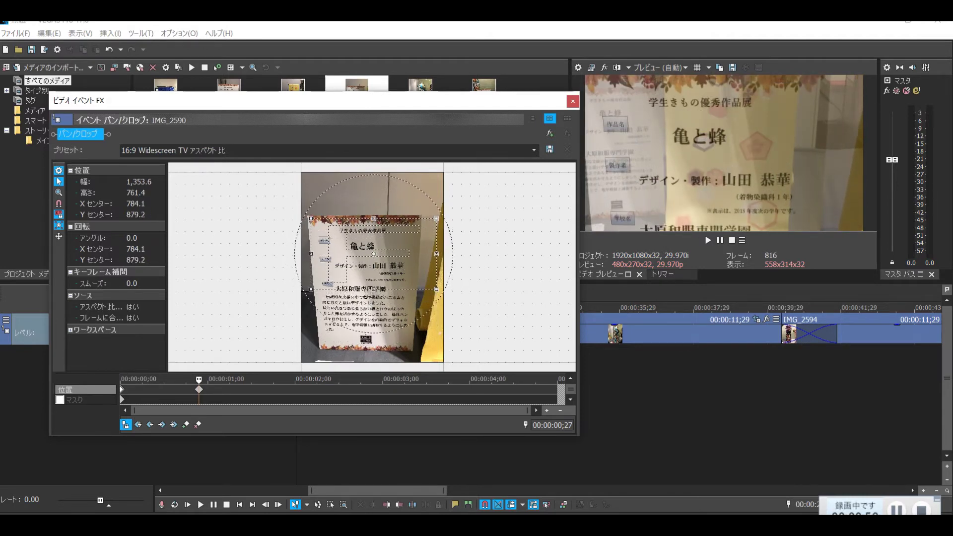
{"action": "left_click_drag", "start_coordinate": [373, 255], "coordinate": [370, 260]}
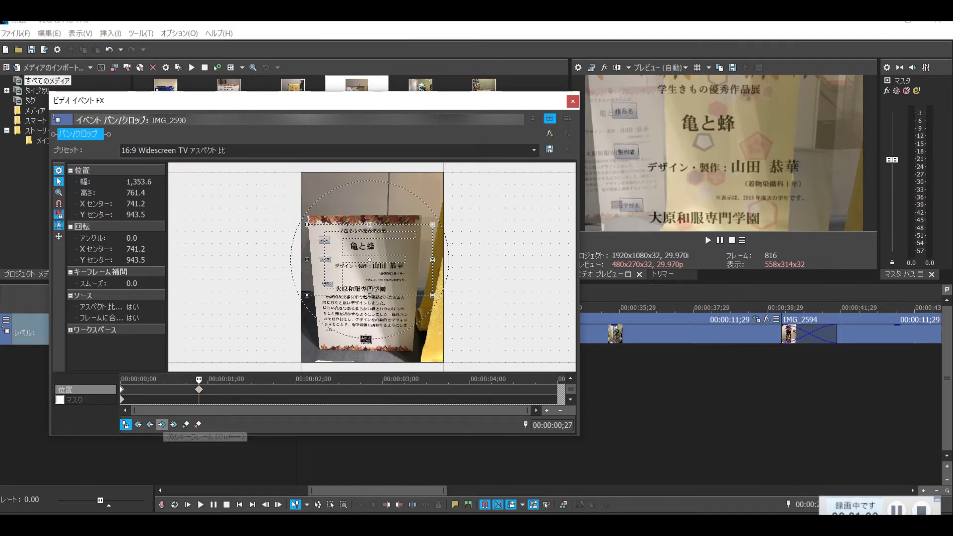
- Add a pan/crop keyframe near the end of IMG_2590 at 00:00:04;11 by applying the tate2 preset there
{"action": "left_click", "coordinate": [174, 425]}
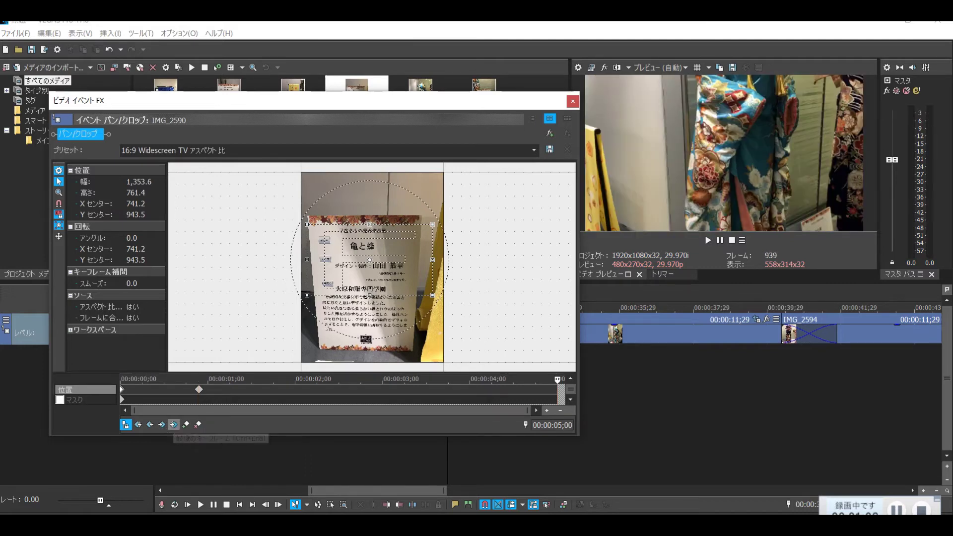
{"action": "key", "text": "Left"}
{"action": "key", "text": "Left"}
{"action": "key", "text": "Left"}
{"action": "key", "text": "Left"}
{"action": "key", "text": "Left"}
{"action": "key", "text": "Left"}
{"action": "key", "text": "Left"}
{"action": "key", "text": "Left"}
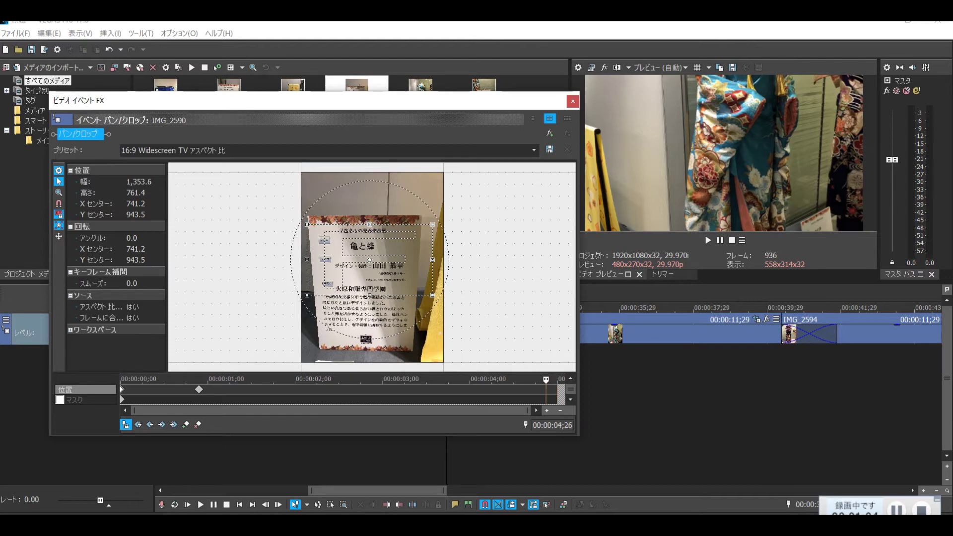
{"action": "key", "text": "Left"}
{"action": "key", "text": "Left"}
{"action": "key", "text": "Left"}
{"action": "key", "text": "Left"}
{"action": "key", "text": "Left"}
{"action": "key", "text": "Left"}
{"action": "key", "text": "Left"}
{"action": "key", "text": "Left"}
{"action": "key", "text": "Left"}
{"action": "key", "text": "Left"}
{"action": "key", "text": "Left"}
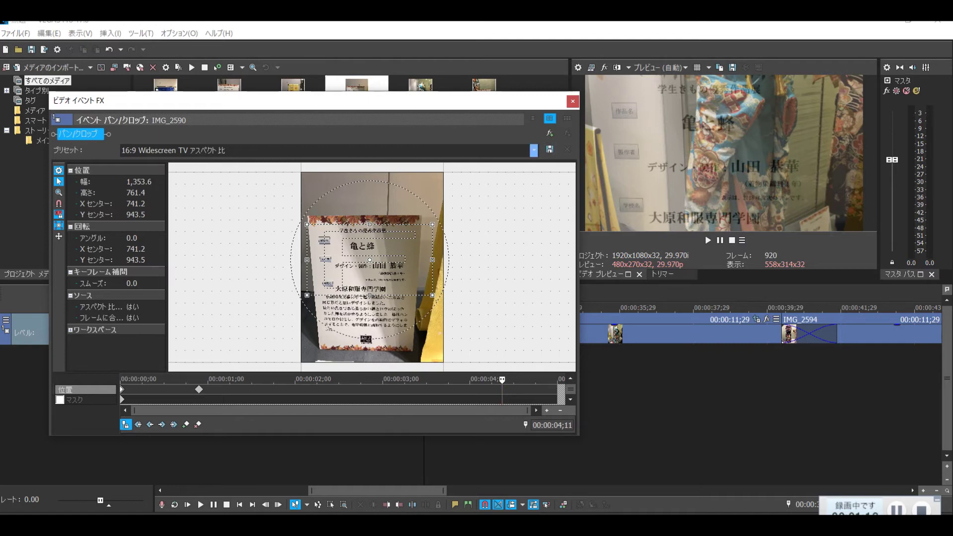
{"action": "left_click", "coordinate": [534, 150]}
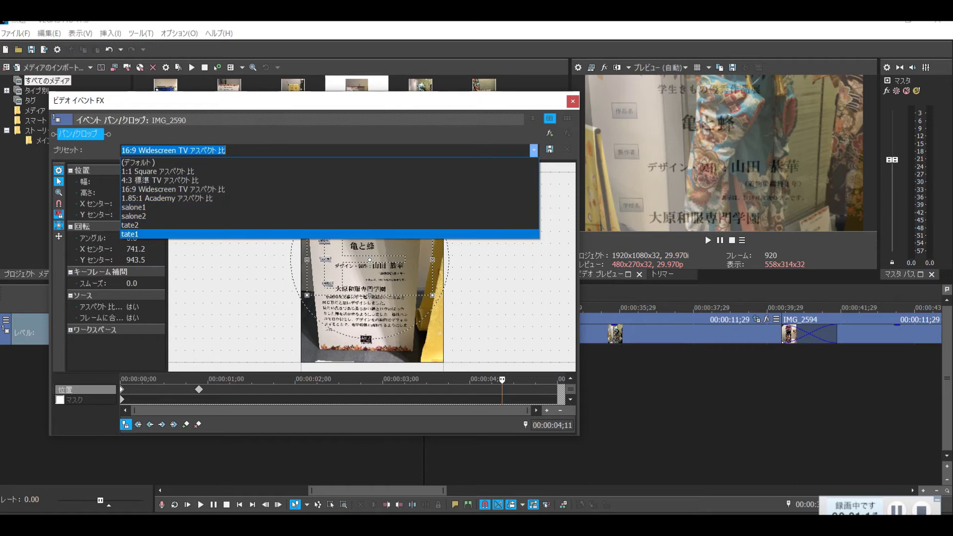
{"action": "left_click", "coordinate": [130, 225]}
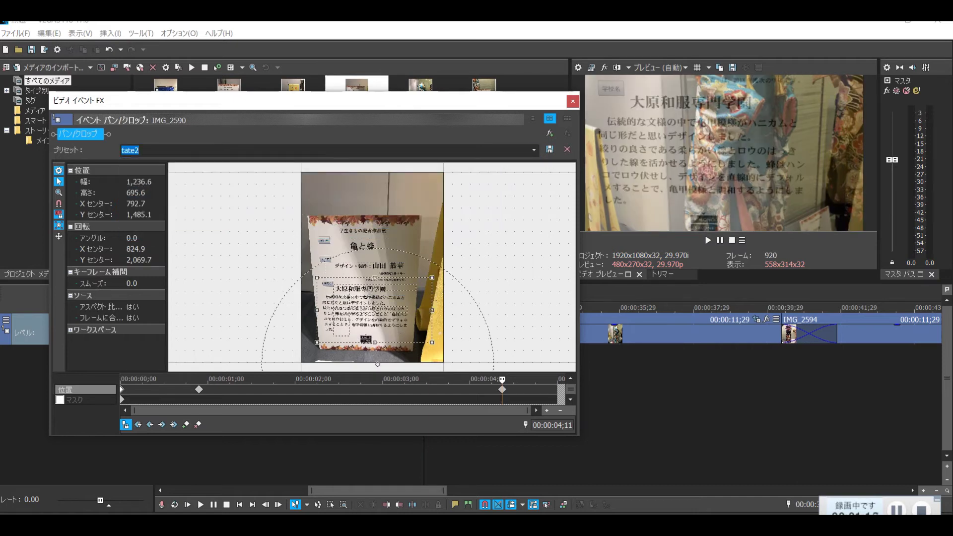
- Shrink IMG_2590's crop frame at 00:00:04;11 to about 1,097.2 × 617.2, centre it at X 647.9, Y 1,452.9, and close the pan/crop settings
{"action": "left_click_drag", "start_coordinate": [374, 310], "coordinate": [425, 333]}
{"action": "left_click_drag", "start_coordinate": [374, 303], "coordinate": [361, 307]}
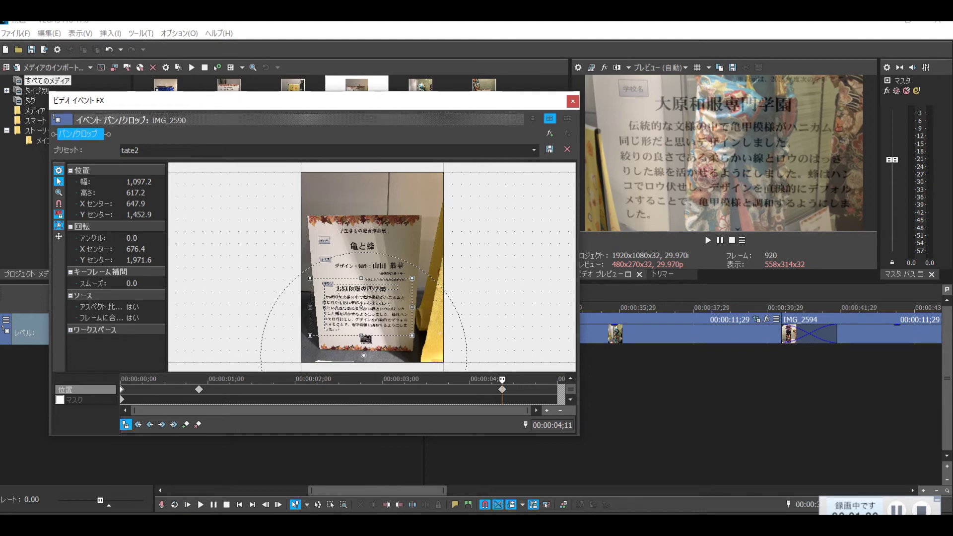
{"action": "key", "text": "alt+F4"}
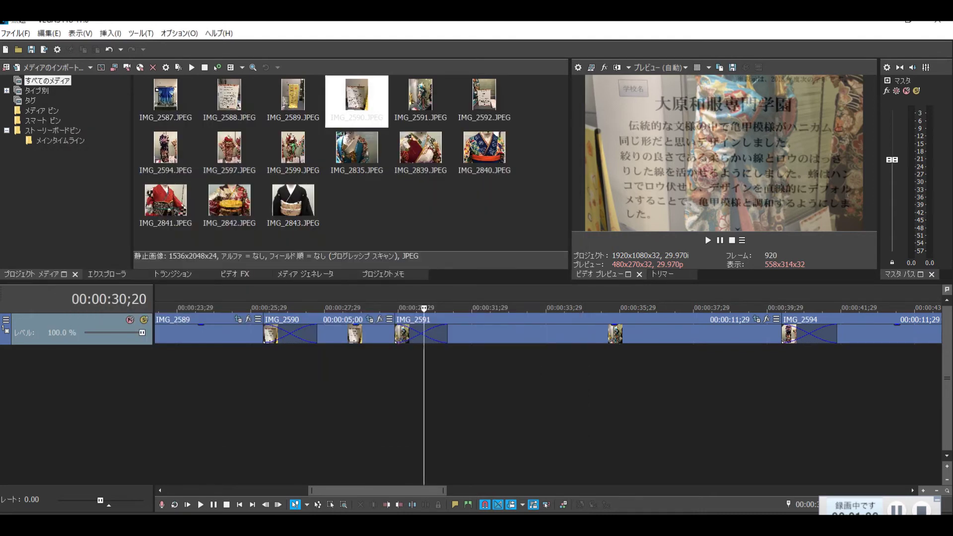
- Play back IMG_2590 from its start and extend the event's length to 00:00:07;00
{"action": "left_click_drag", "start_coordinate": [424, 308], "coordinate": [263, 308]}
{"action": "key", "text": "space"}
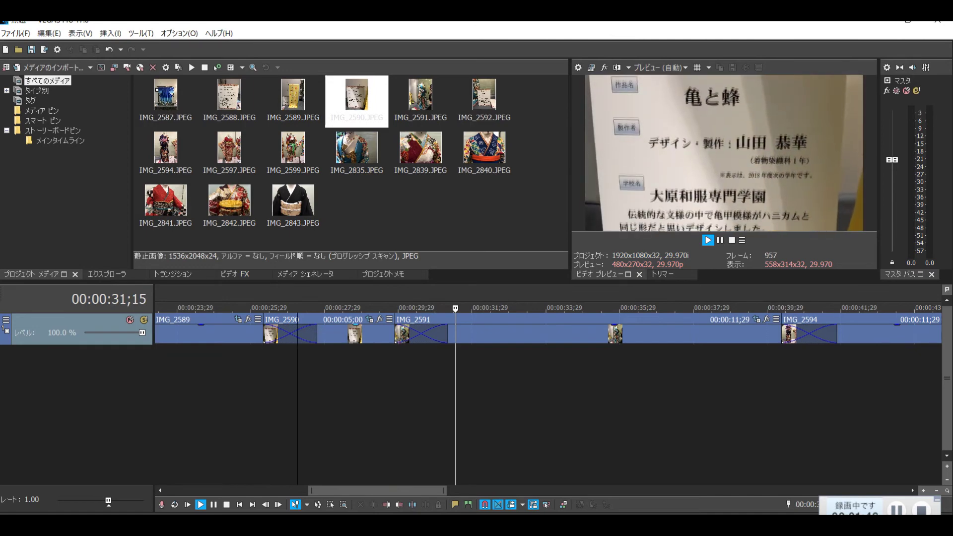
{"action": "left_click", "coordinate": [346, 320]}
{"action": "double_click", "coordinate": [346, 321]}
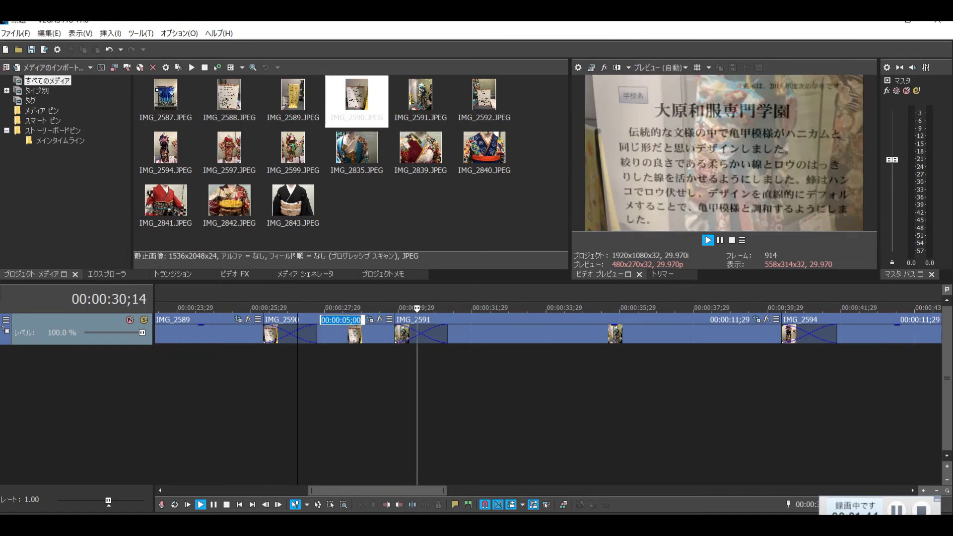
{"action": "left_click", "coordinate": [351, 321]}
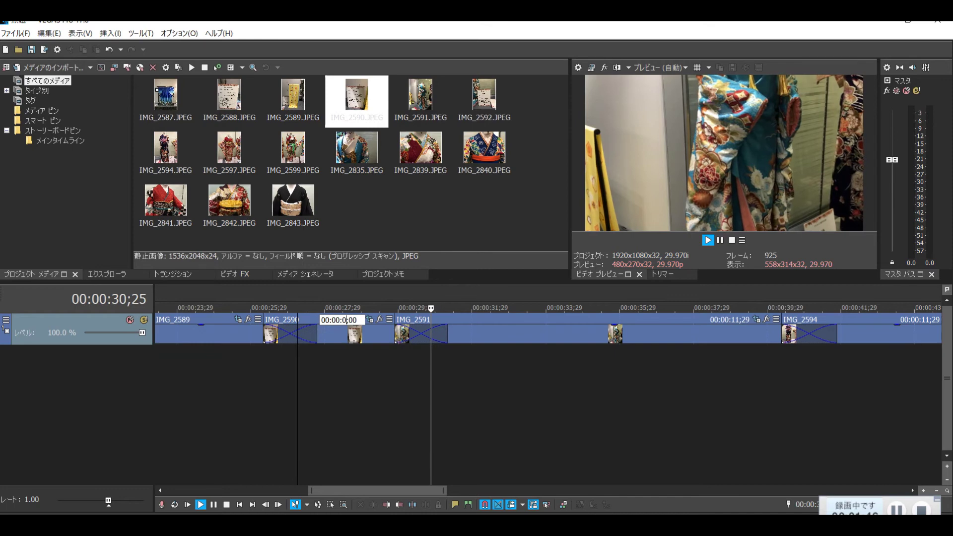
{"action": "key", "text": "Return"}
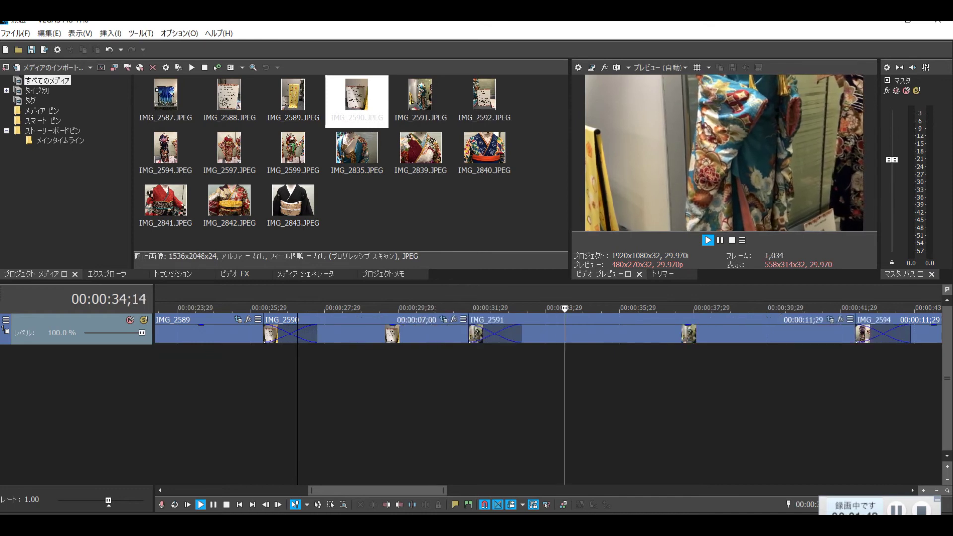
{"action": "left_click", "coordinate": [361, 308]}
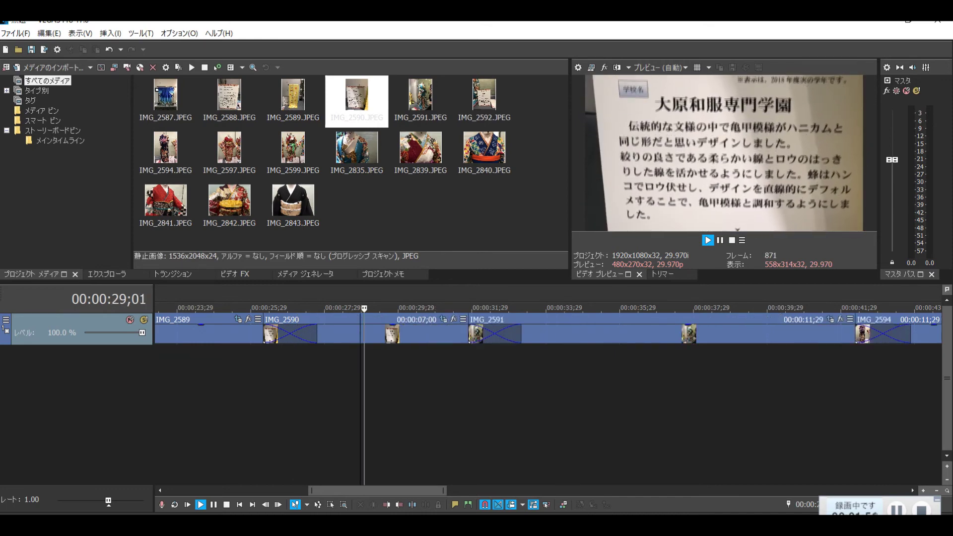